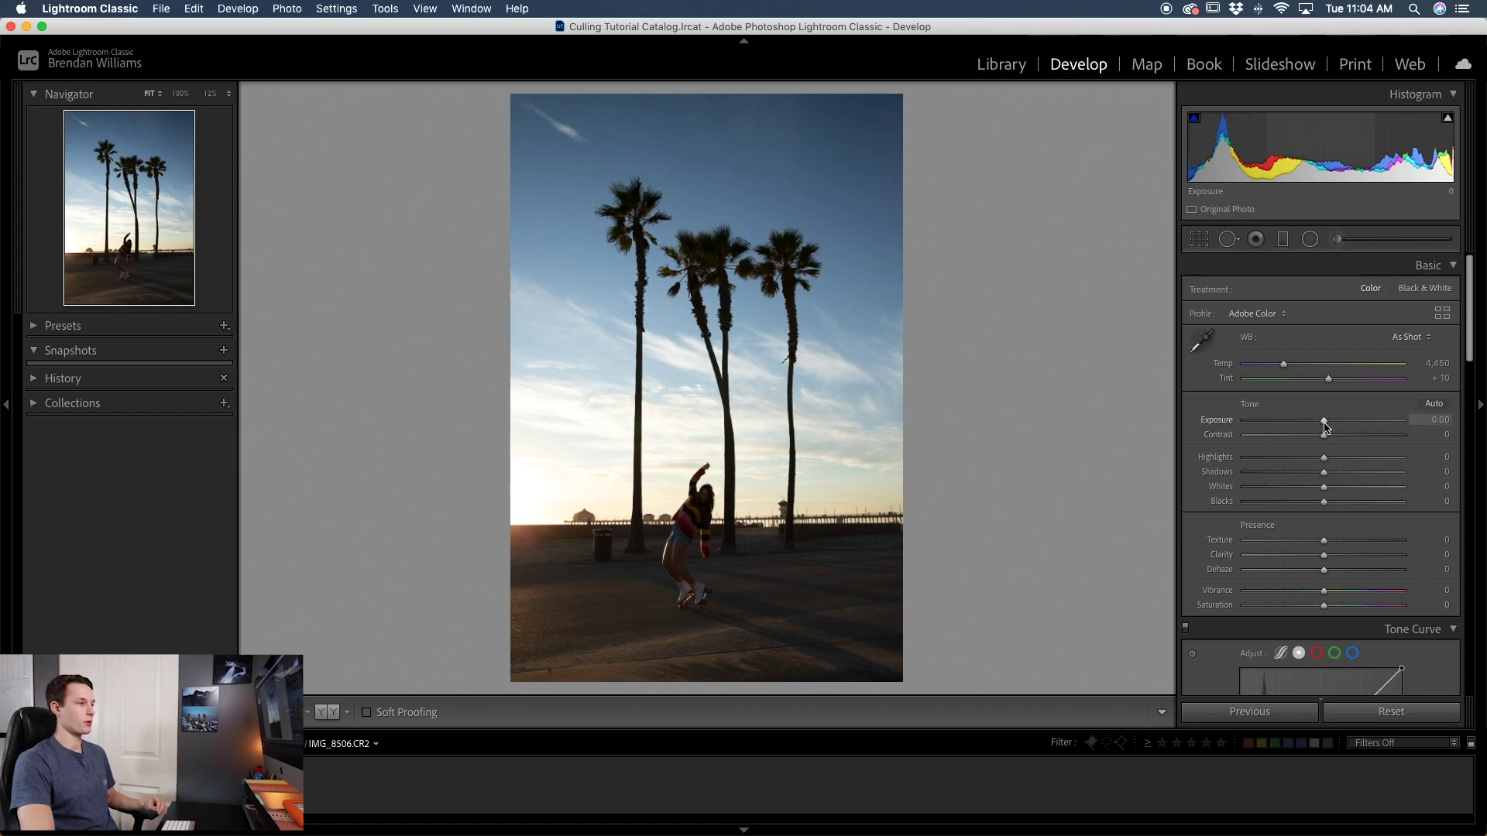
Step: Set Exposure +0.30, Highlights -18, Shadows +52, Whites +7 and Blacks -10 in the Basic panel
drag(1324, 424, 1328, 425)
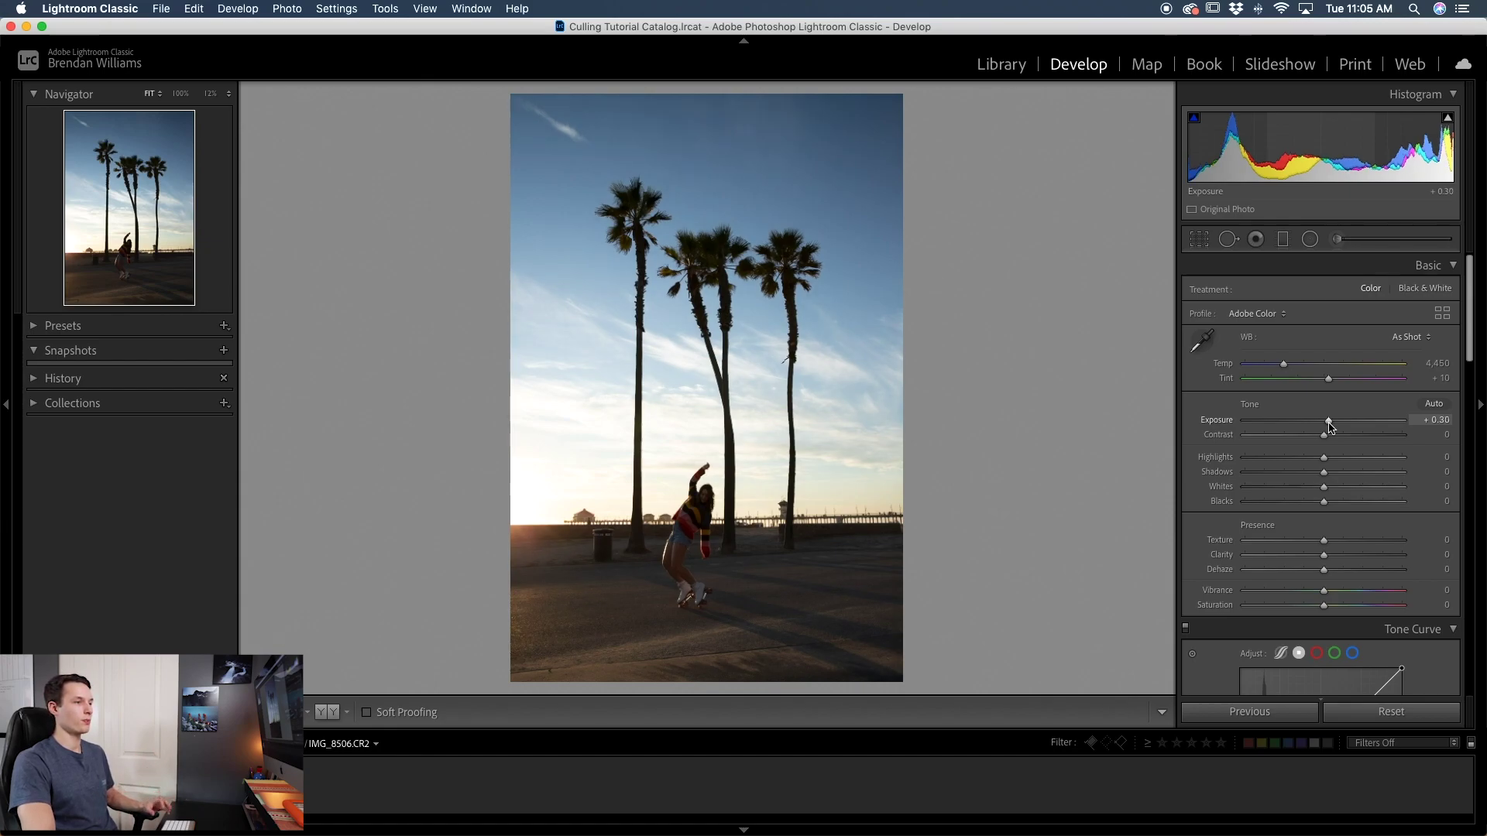
drag(1329, 425, 1330, 425)
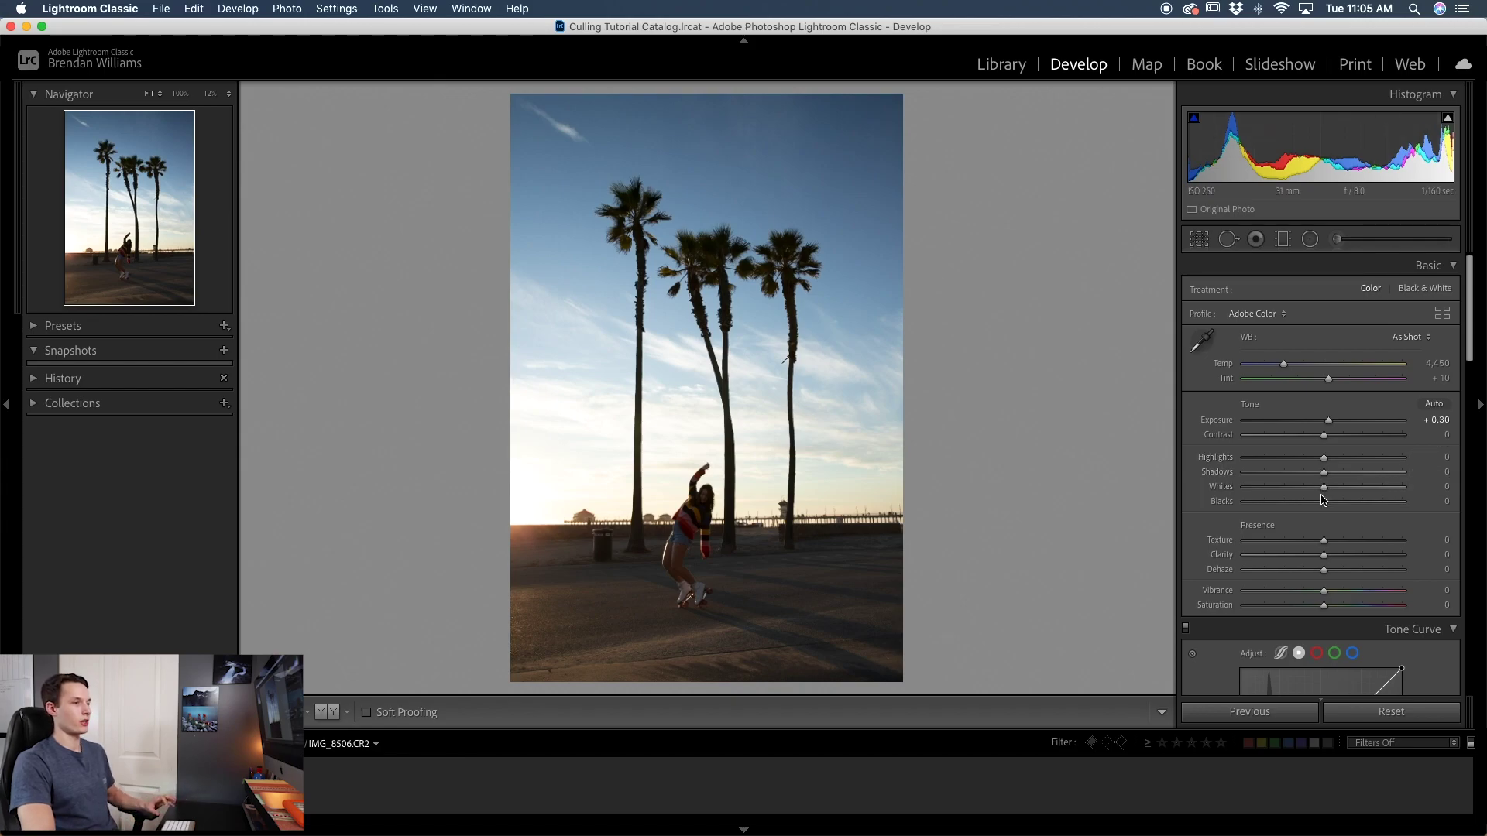
drag(1323, 458, 1307, 460)
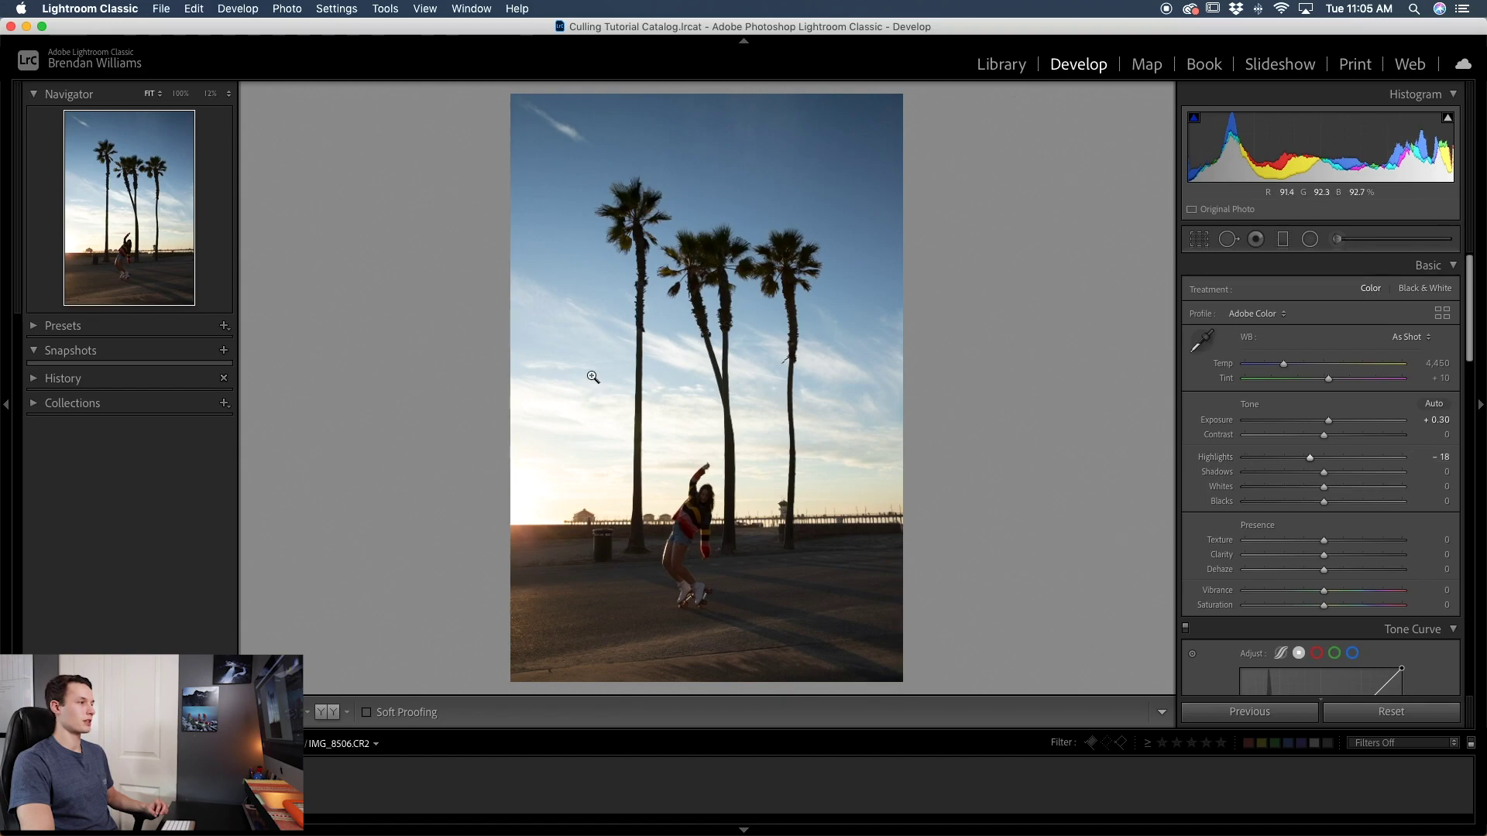
drag(1323, 472, 1364, 473)
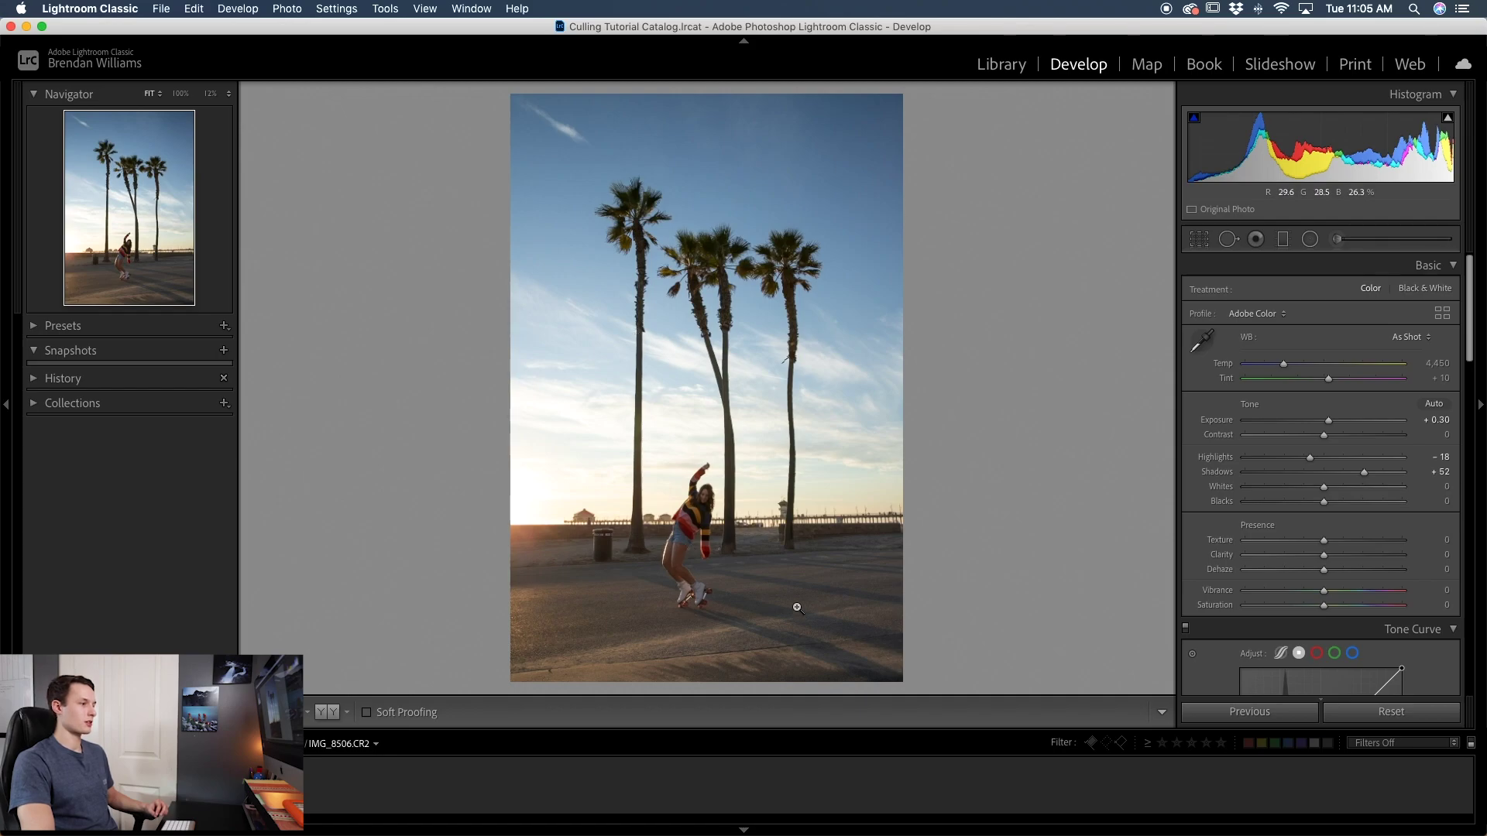
mouse_move(1323, 486)
mouse_down()
mouse_move(1301, 490)
mouse_move(1329, 490)
mouse_up()
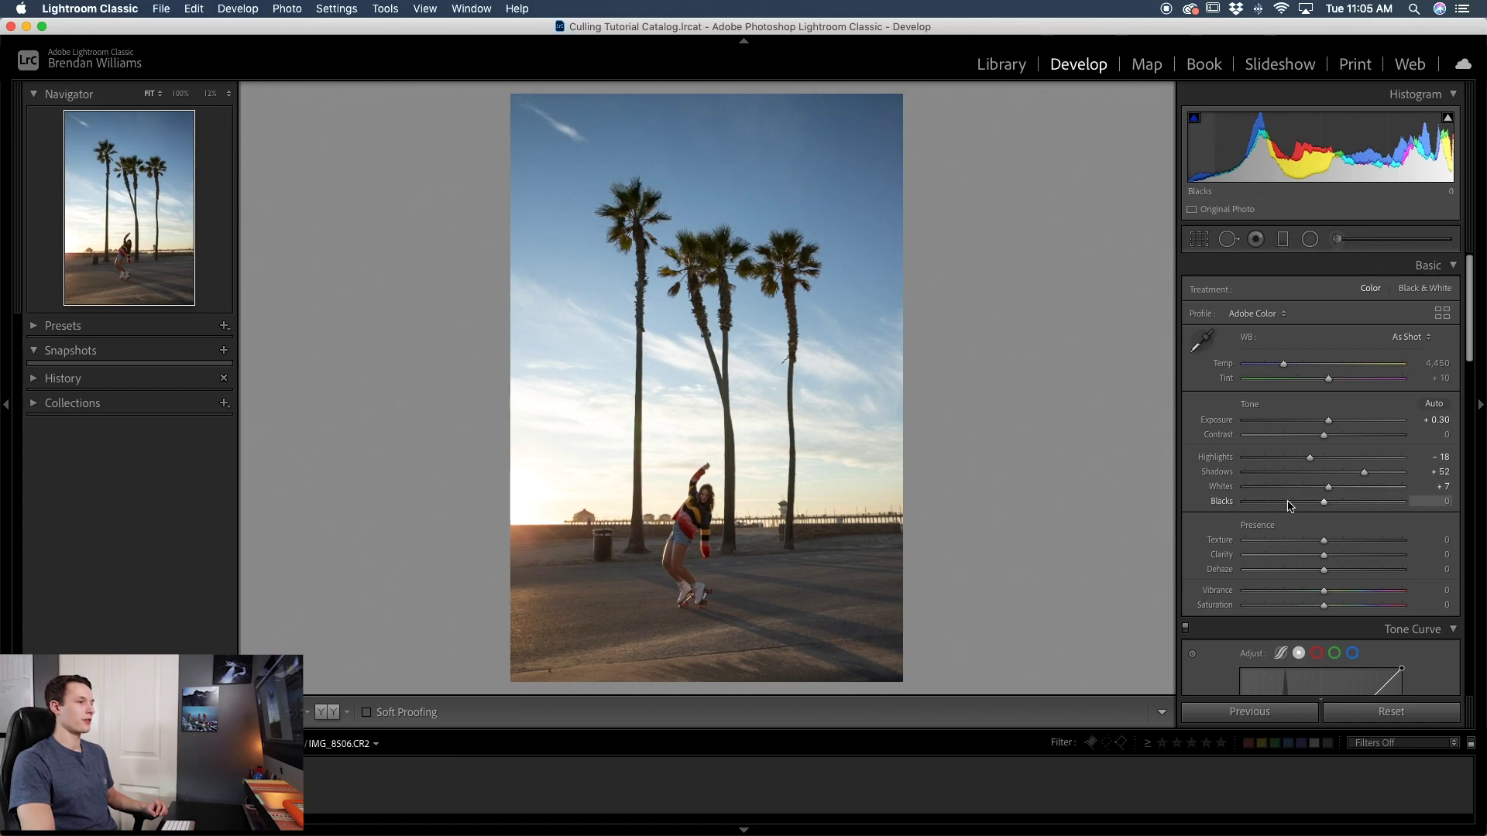
drag(1325, 506, 1317, 507)
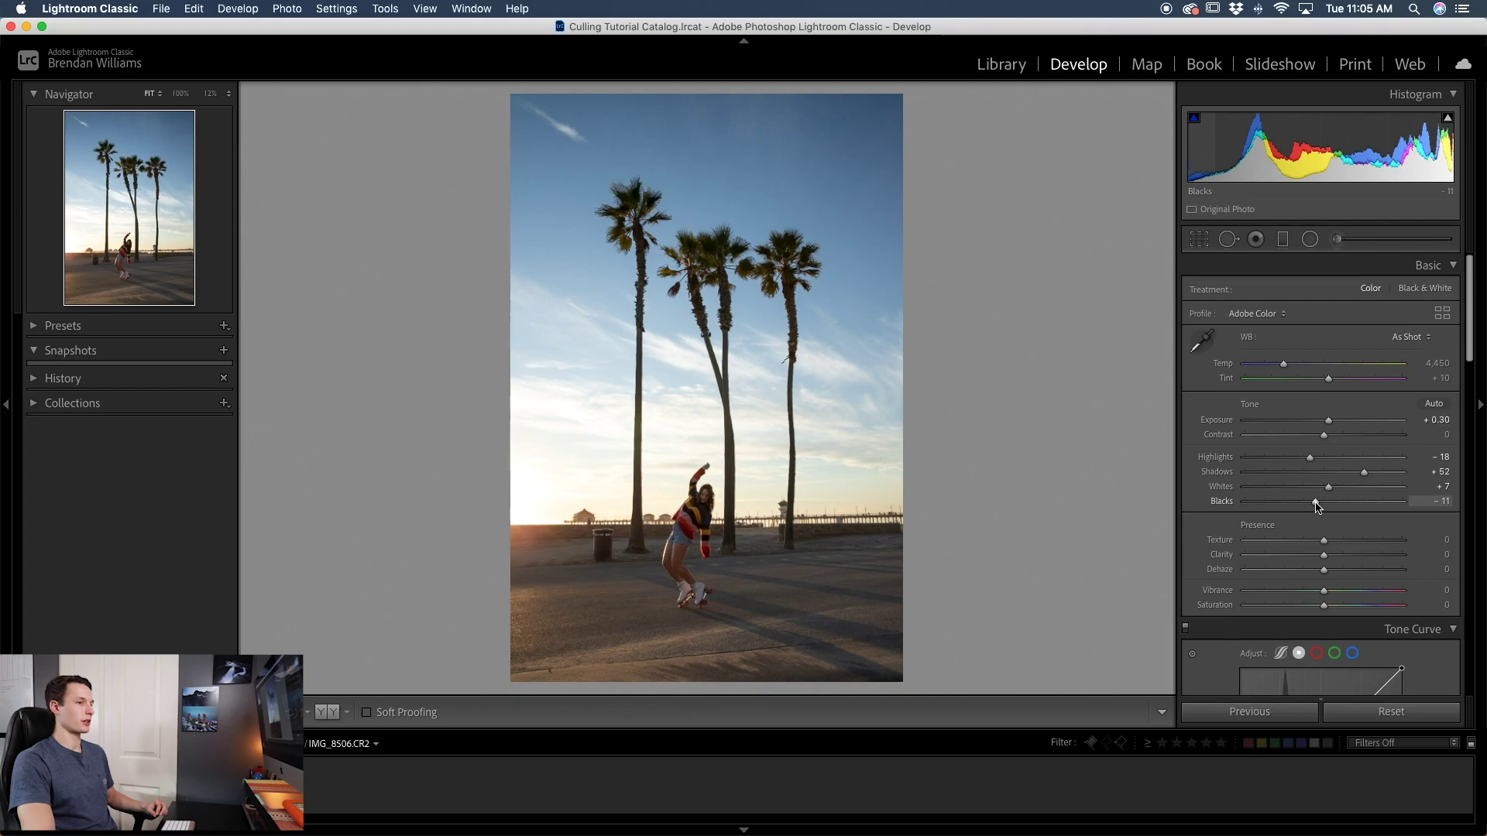
drag(1318, 507, 1310, 502)
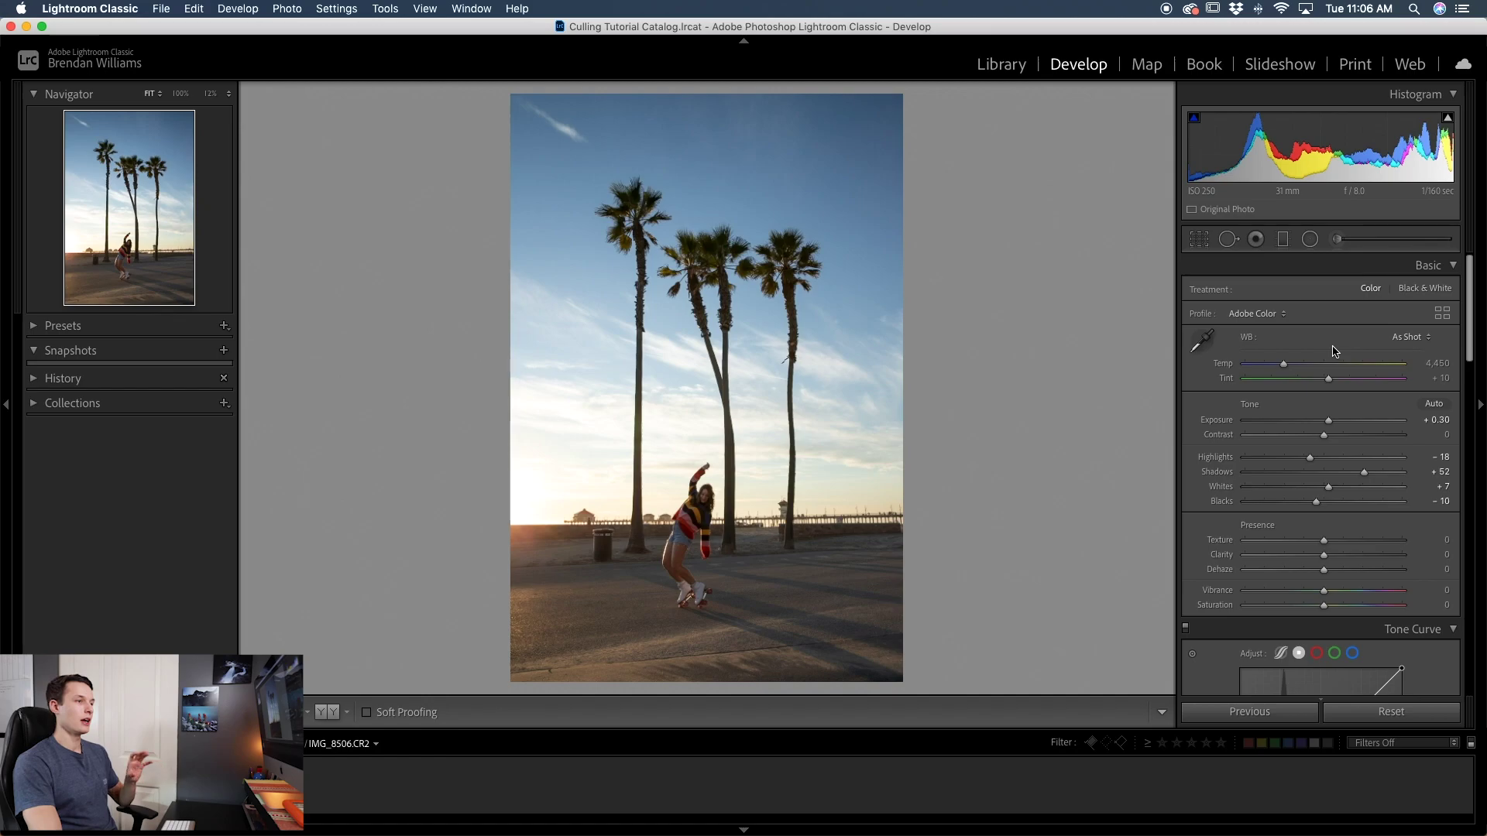
Step: Raise white balance Temp to 5,011 and Tint to +18
drag(1284, 364, 1295, 364)
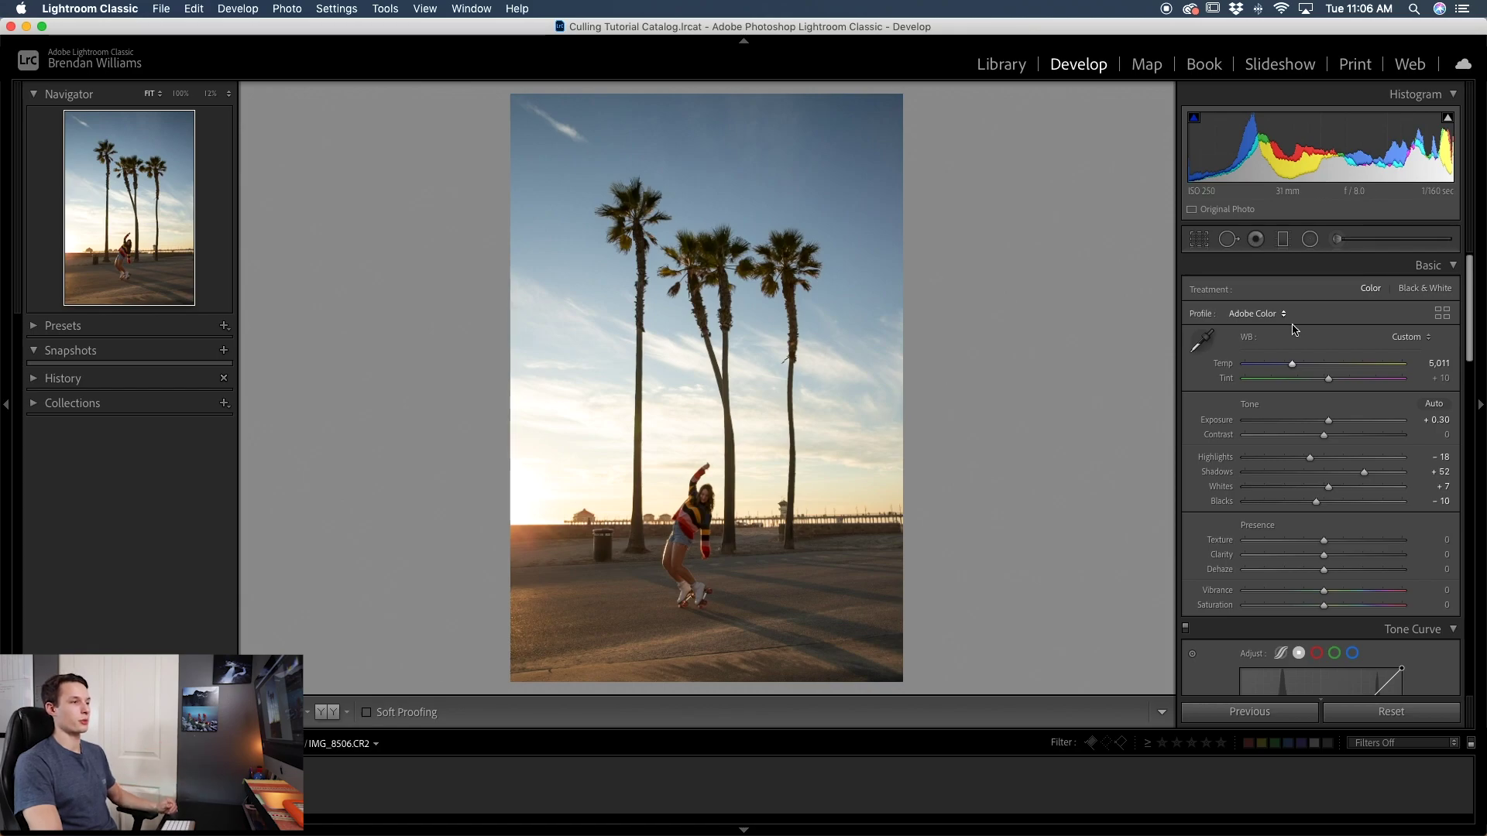
drag(1329, 381, 1333, 381)
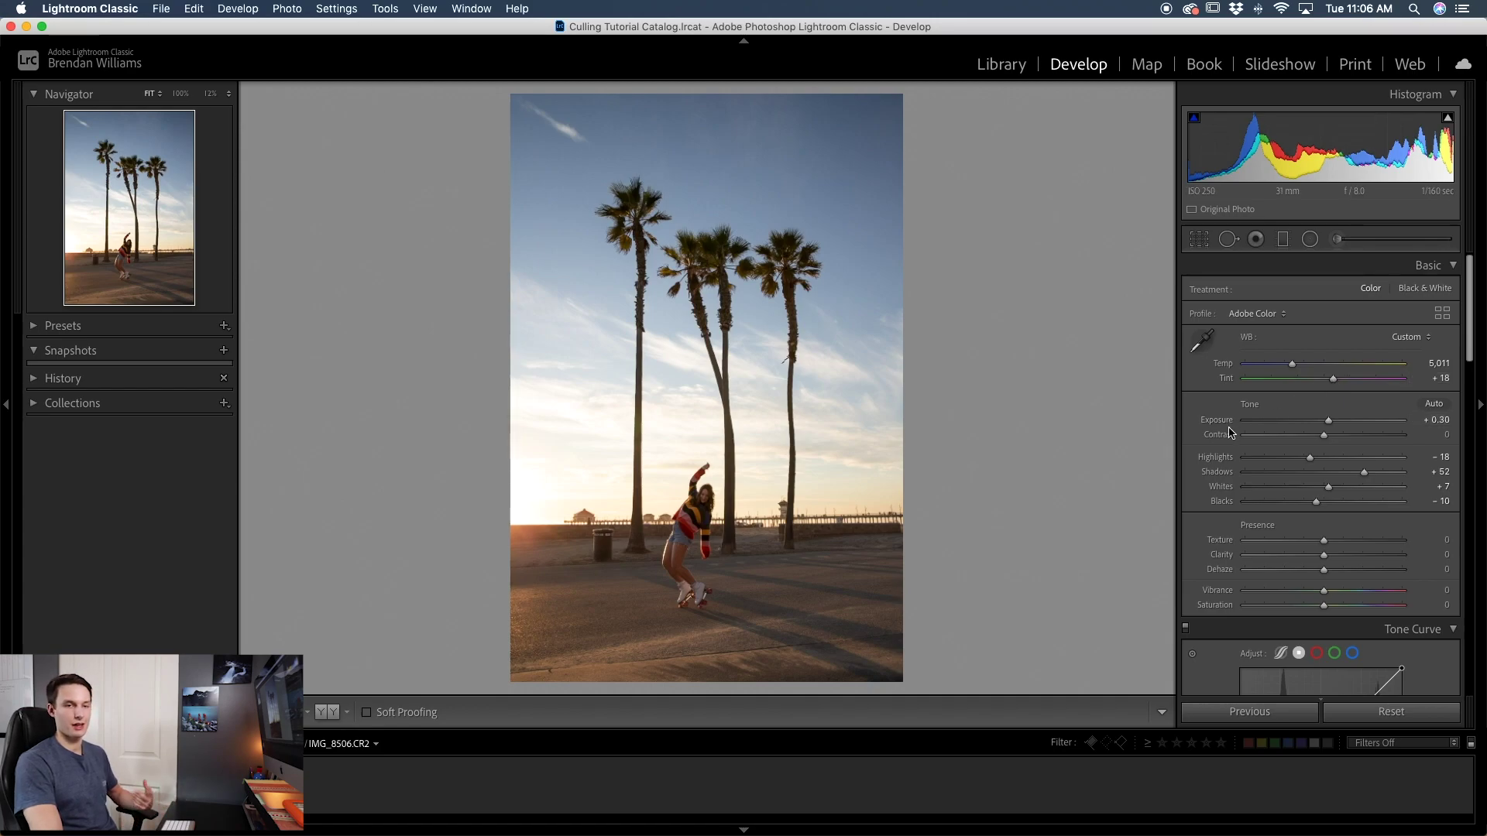
Step: Test and remove a point on the Tone Curve, then switch to the region-based parametric curve
scroll(1232, 432, down, 5)
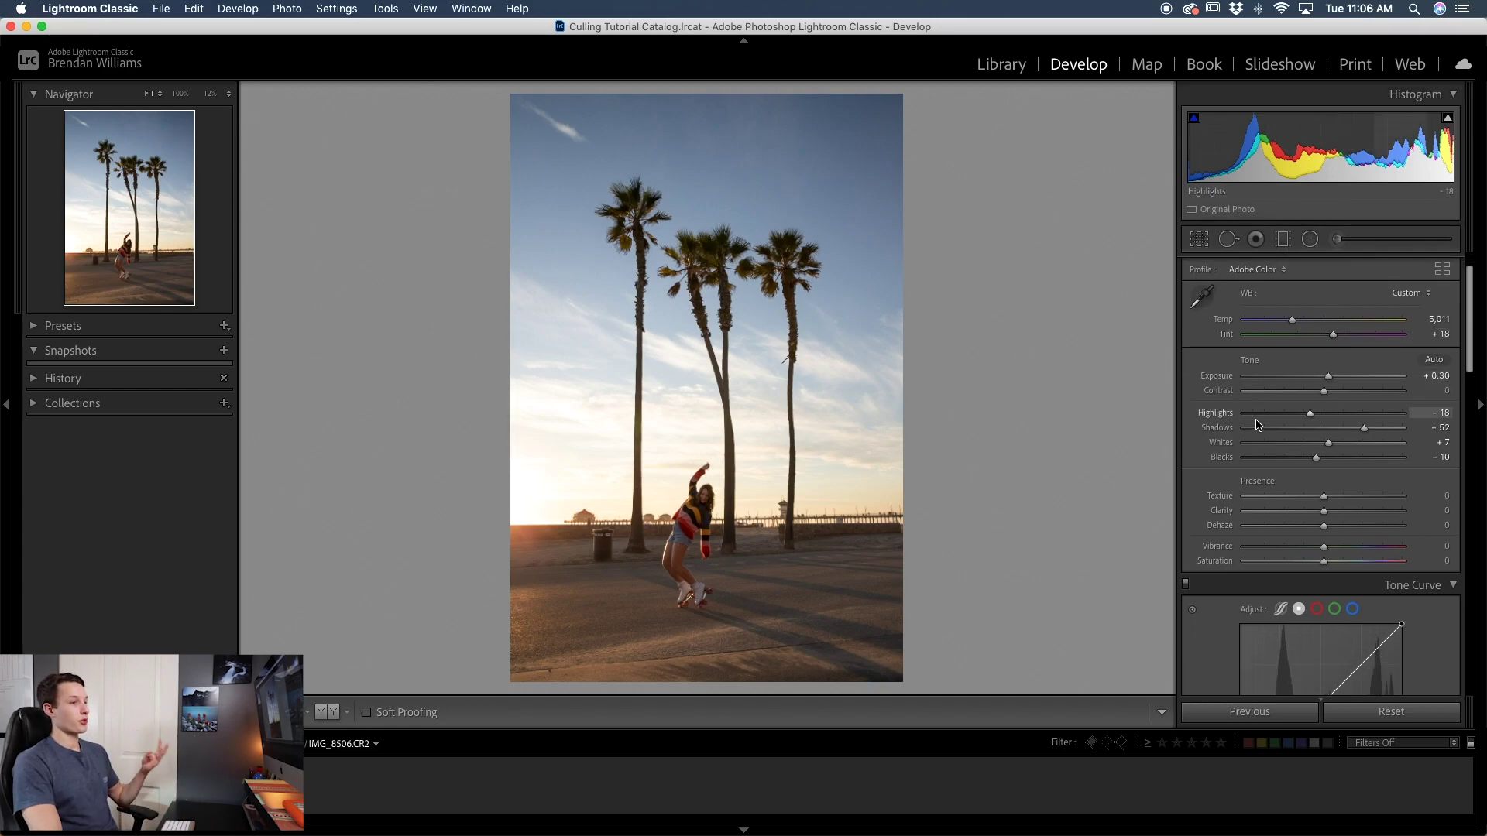
scroll(1425, 480, down, 5)
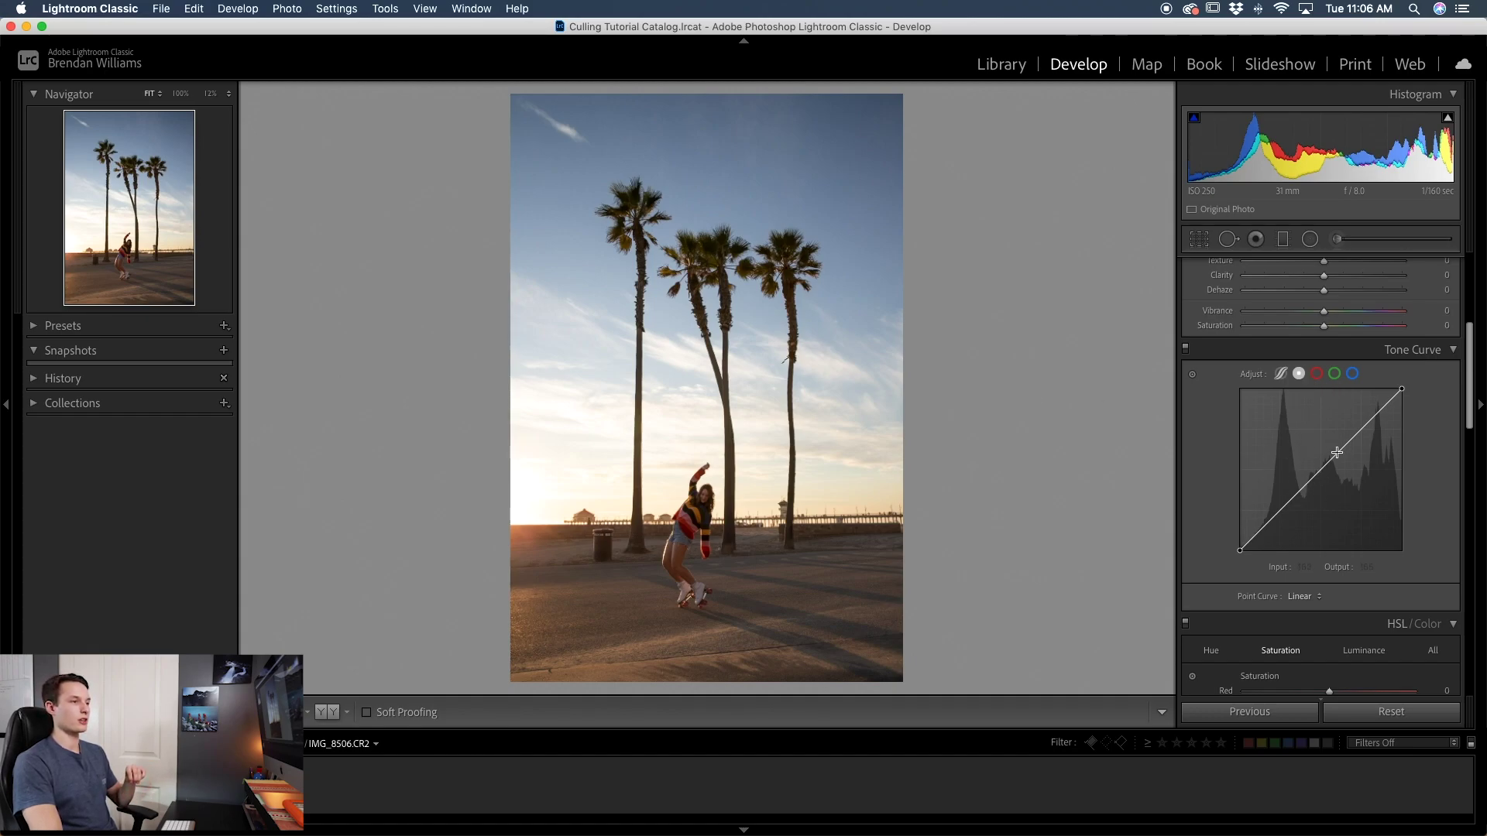
drag(1363, 429, 1367, 439)
double_click(1366, 439)
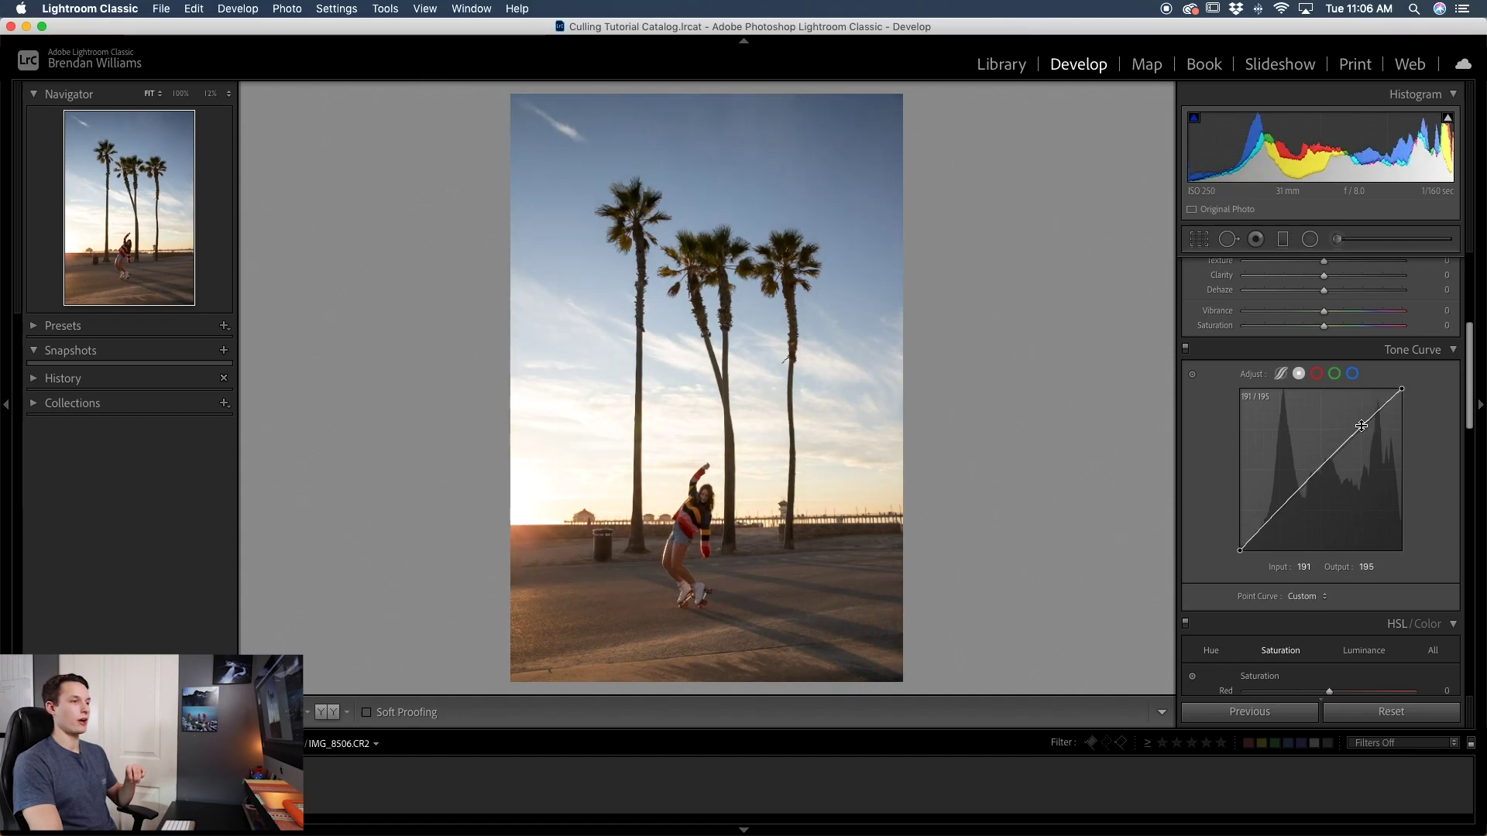
click(1282, 374)
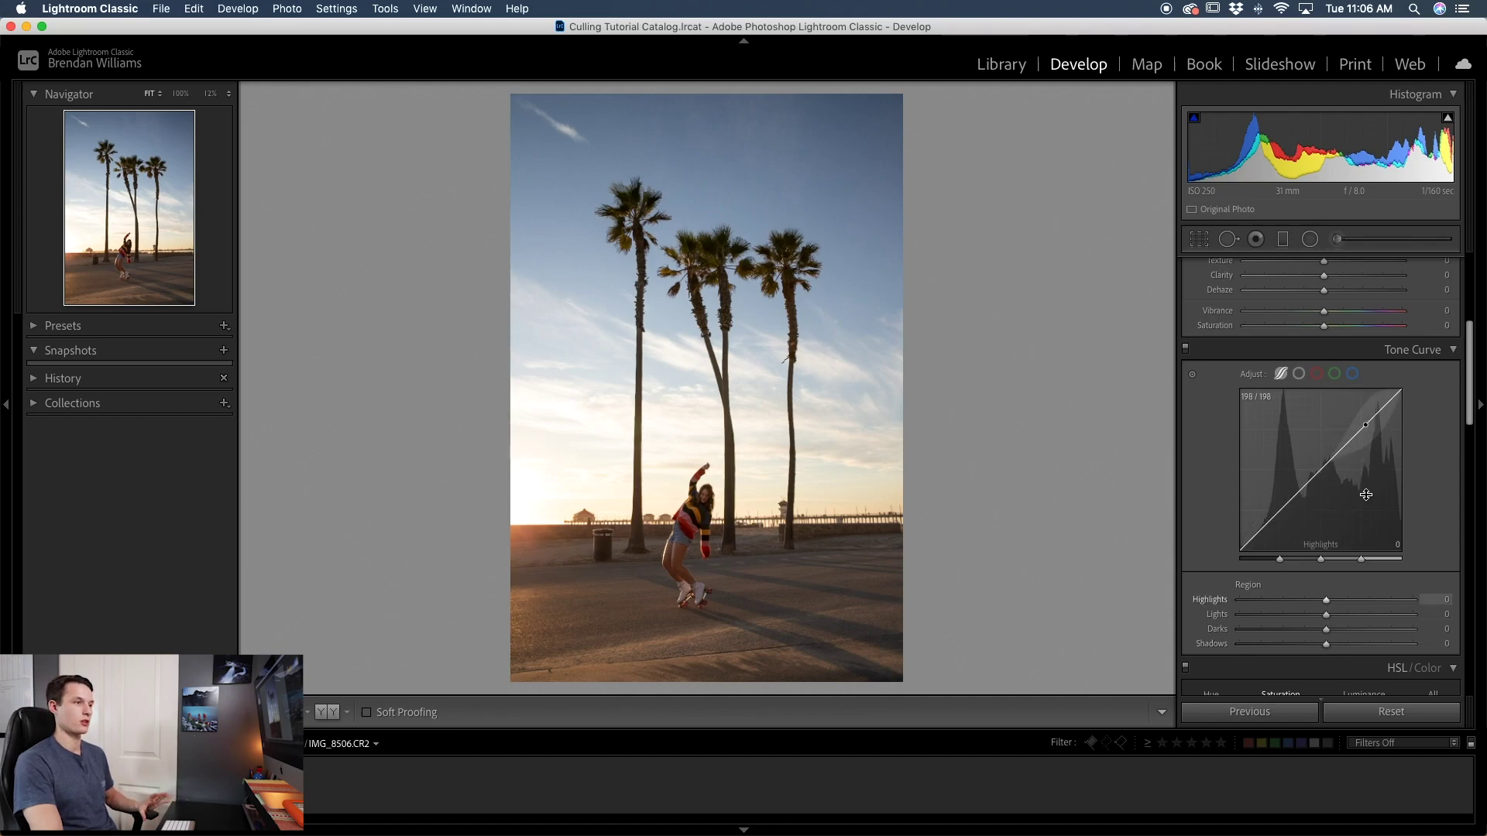
Step: Set the curve regions to Highlights -23, Lights +10, Darks +4 and Shadows -7
scroll(1371, 503, down, 1)
drag(1324, 569, 1307, 570)
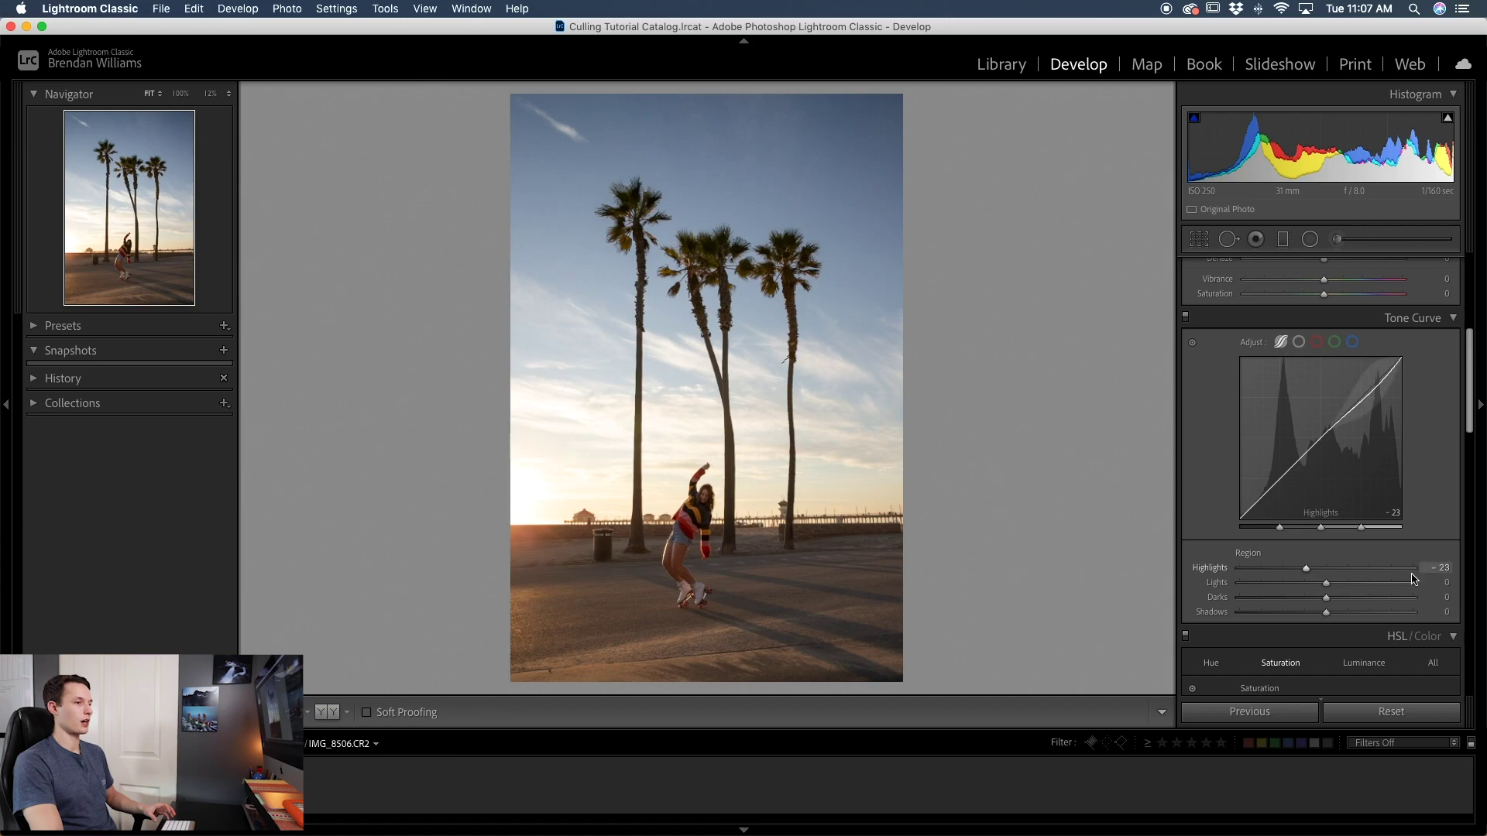
drag(1328, 586, 1336, 586)
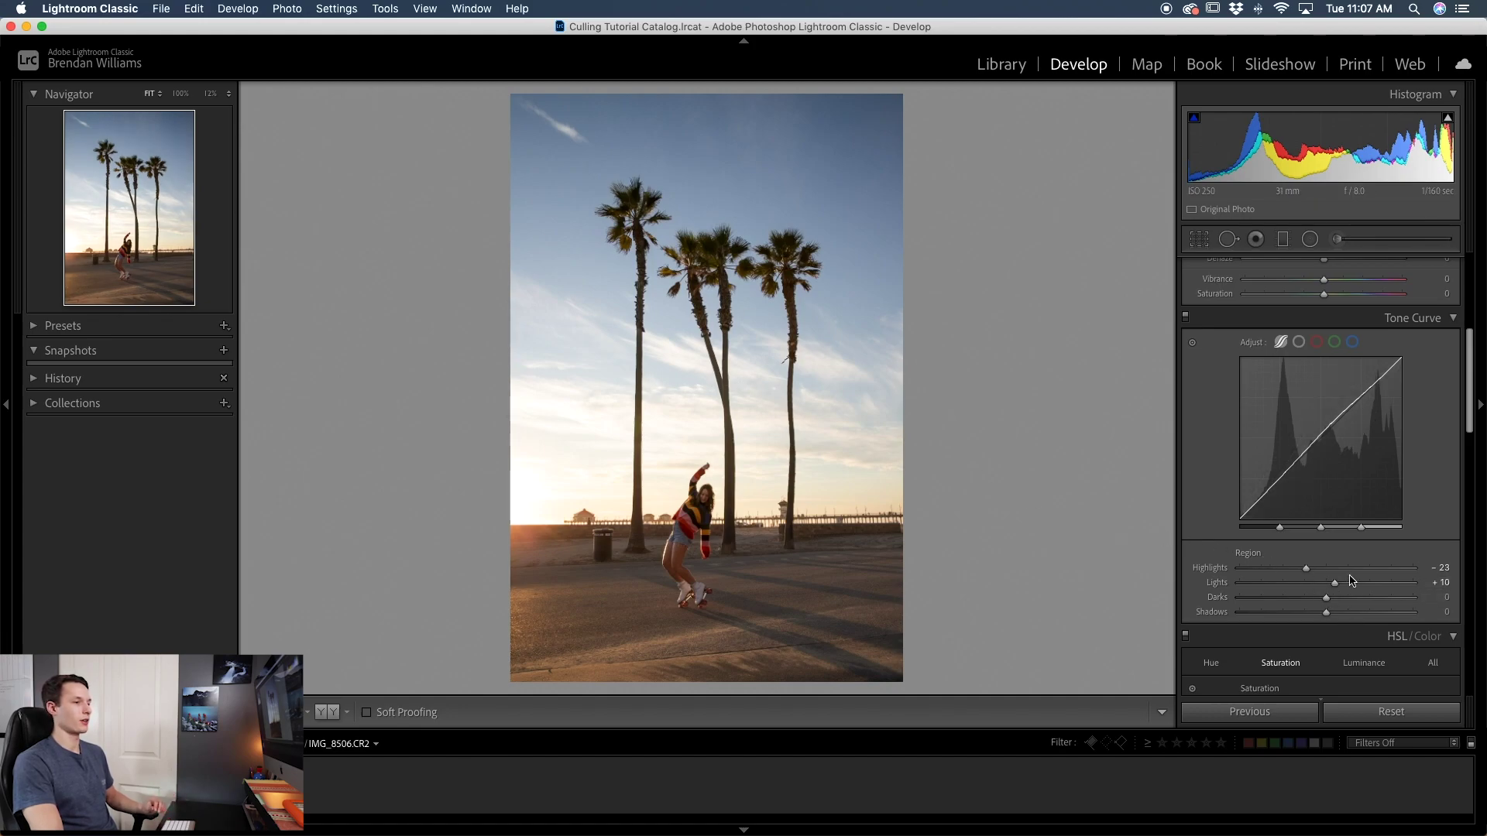
drag(1326, 600, 1321, 616)
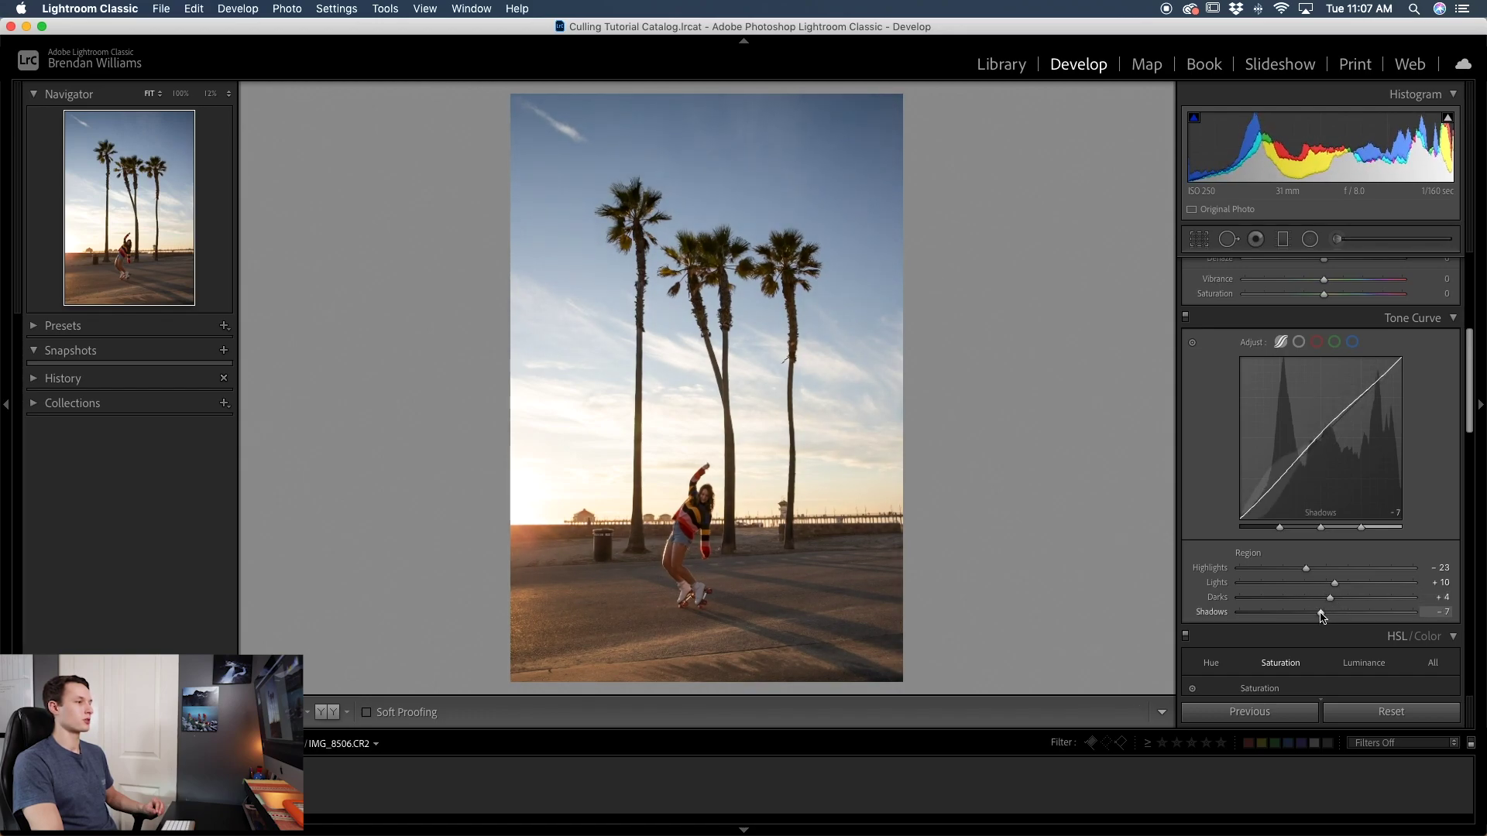
Step: Try and remove a test point on the red curve, then preview the green and blue channel curves
click(1318, 342)
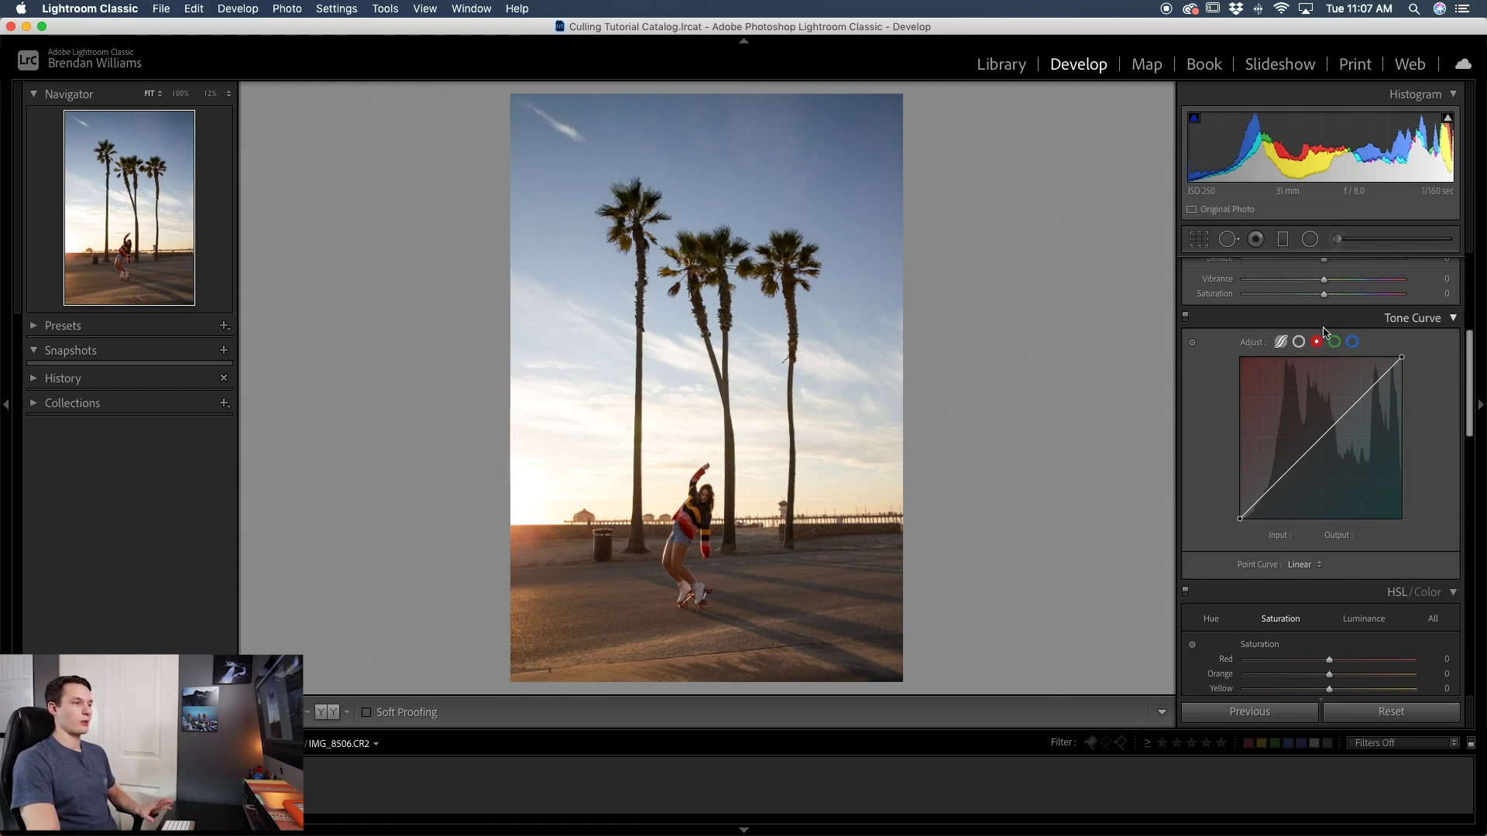
click(1324, 437)
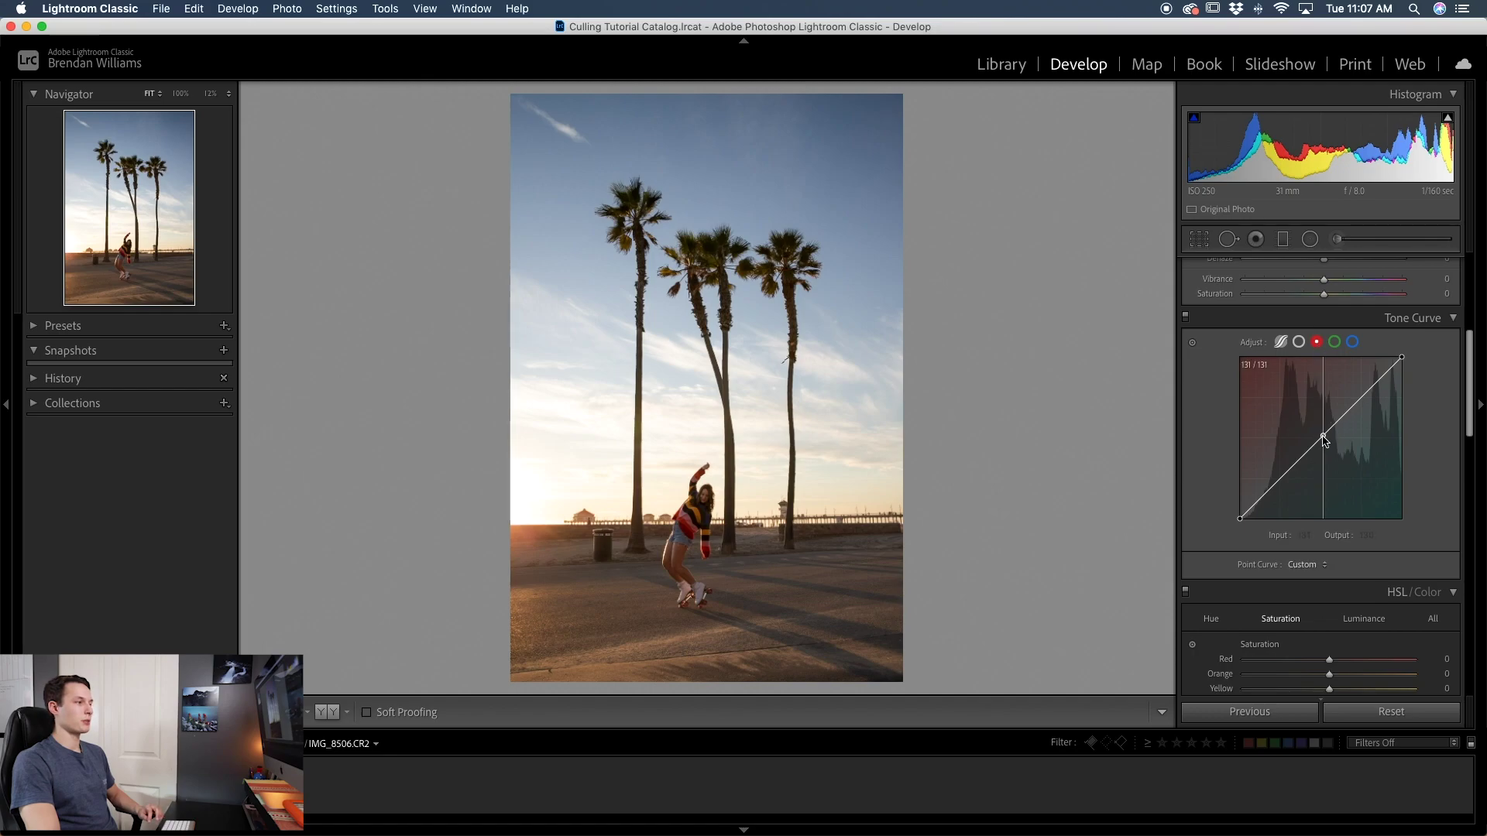
mouse_move(1324, 437)
mouse_down()
mouse_move(1315, 415)
mouse_move(1331, 463)
mouse_up()
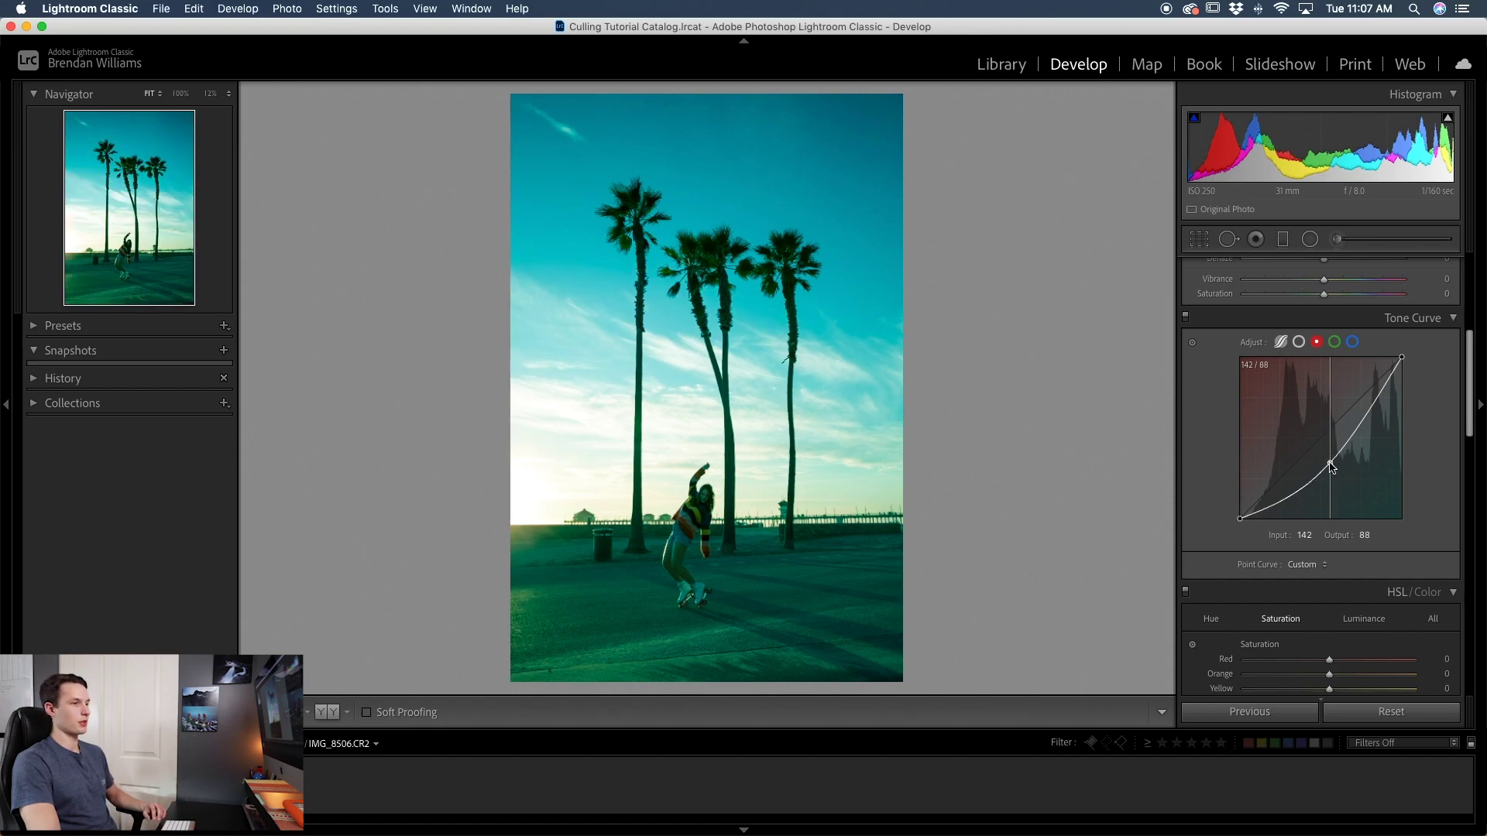
double_click(1331, 463)
click(1334, 343)
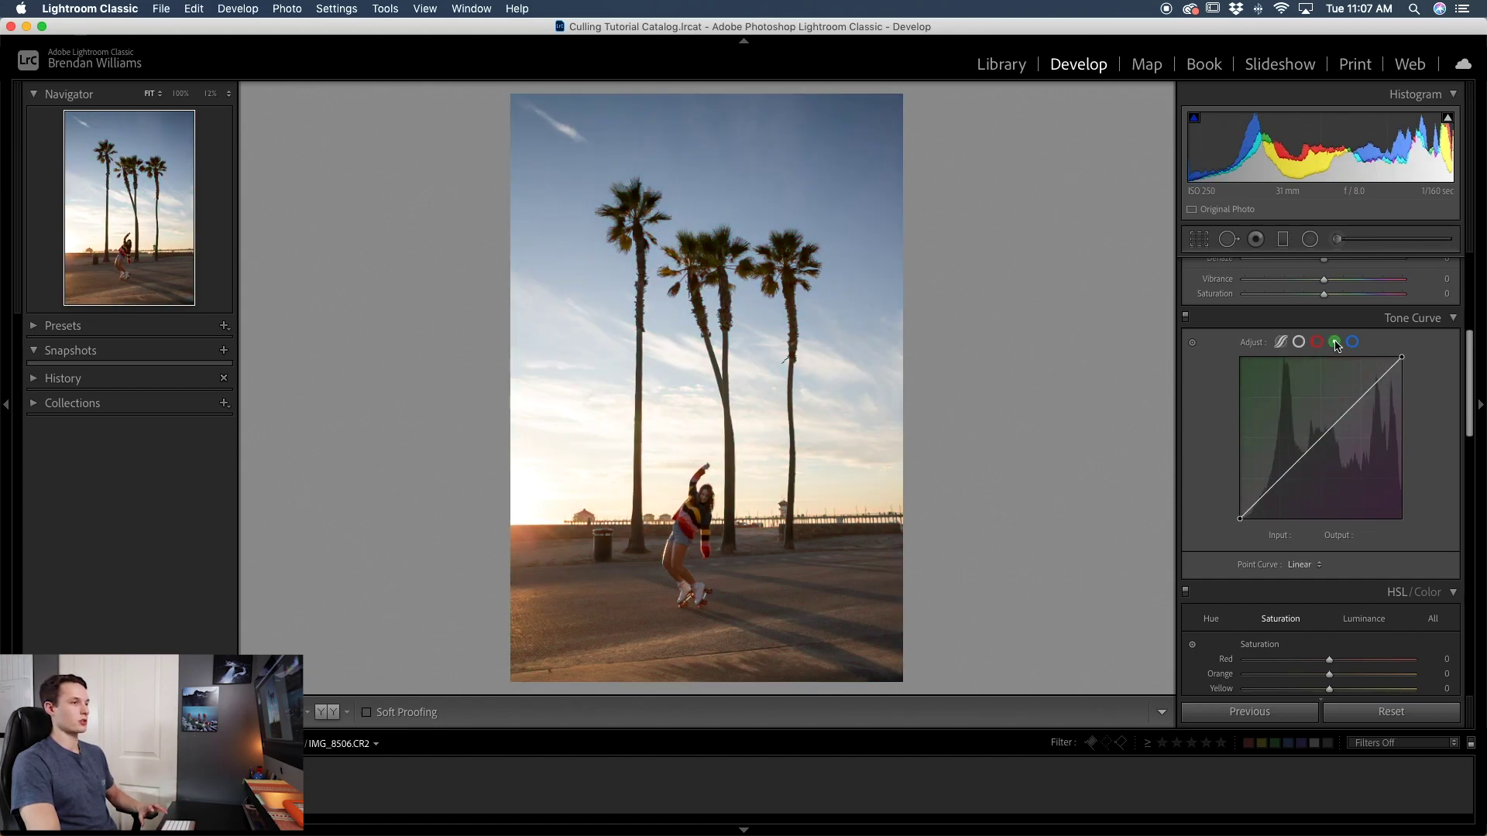
click(1353, 343)
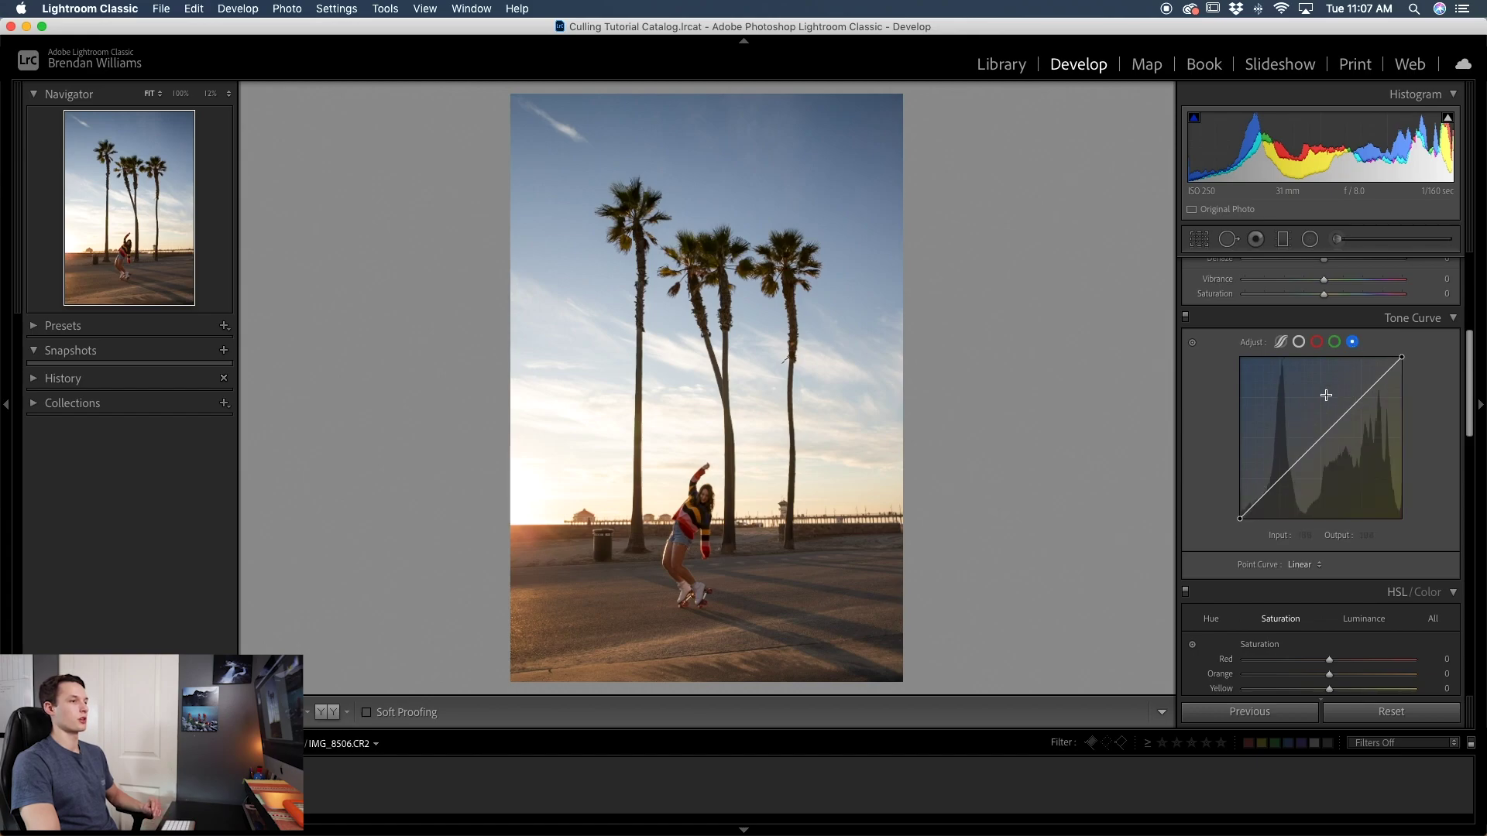
click(1318, 343)
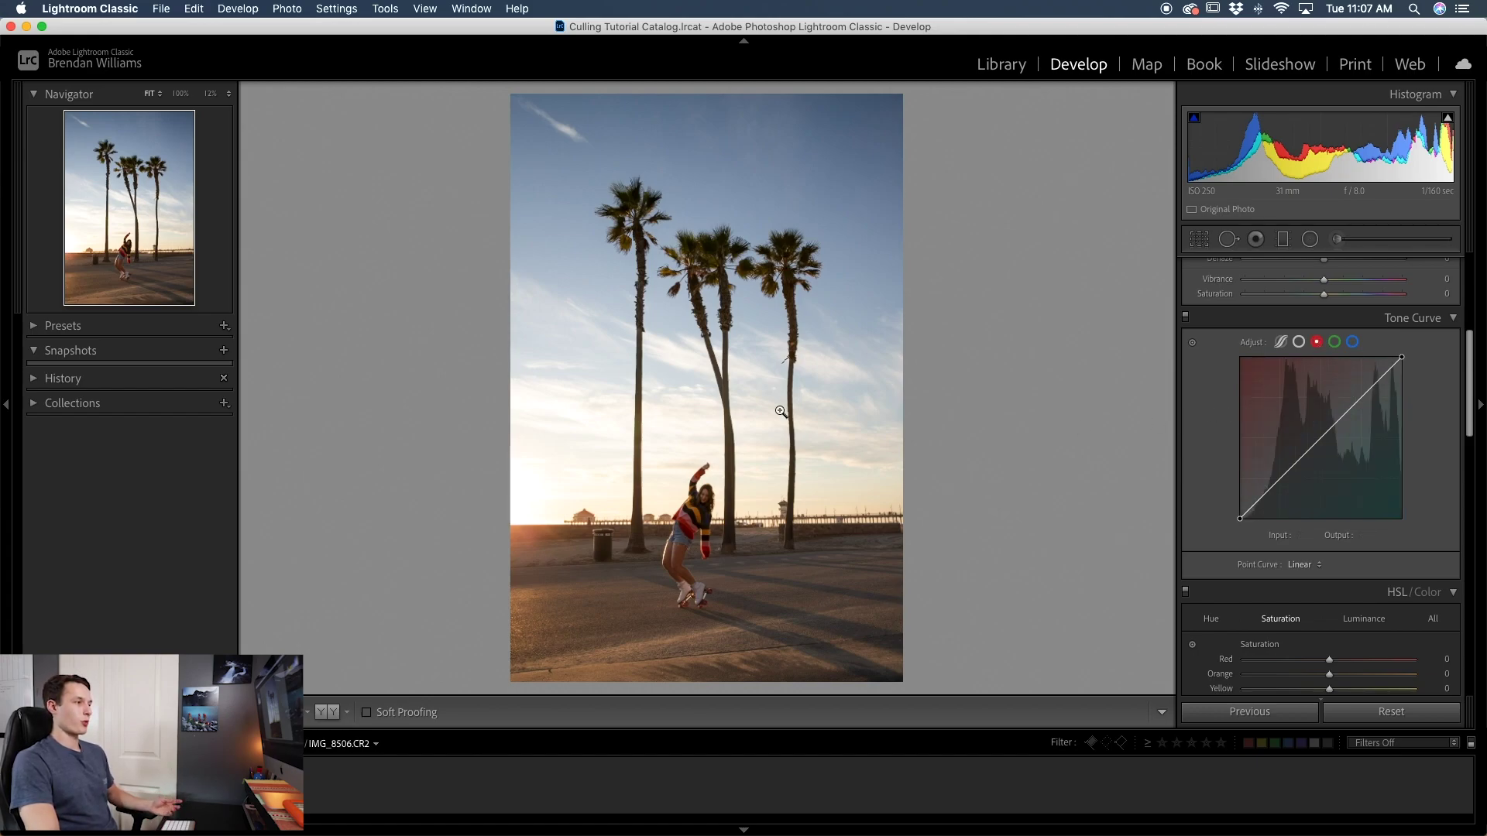
Step: Lift the red curve's upper tones from 189 to 193 and the blue curve's from 185 to 191
click(1361, 398)
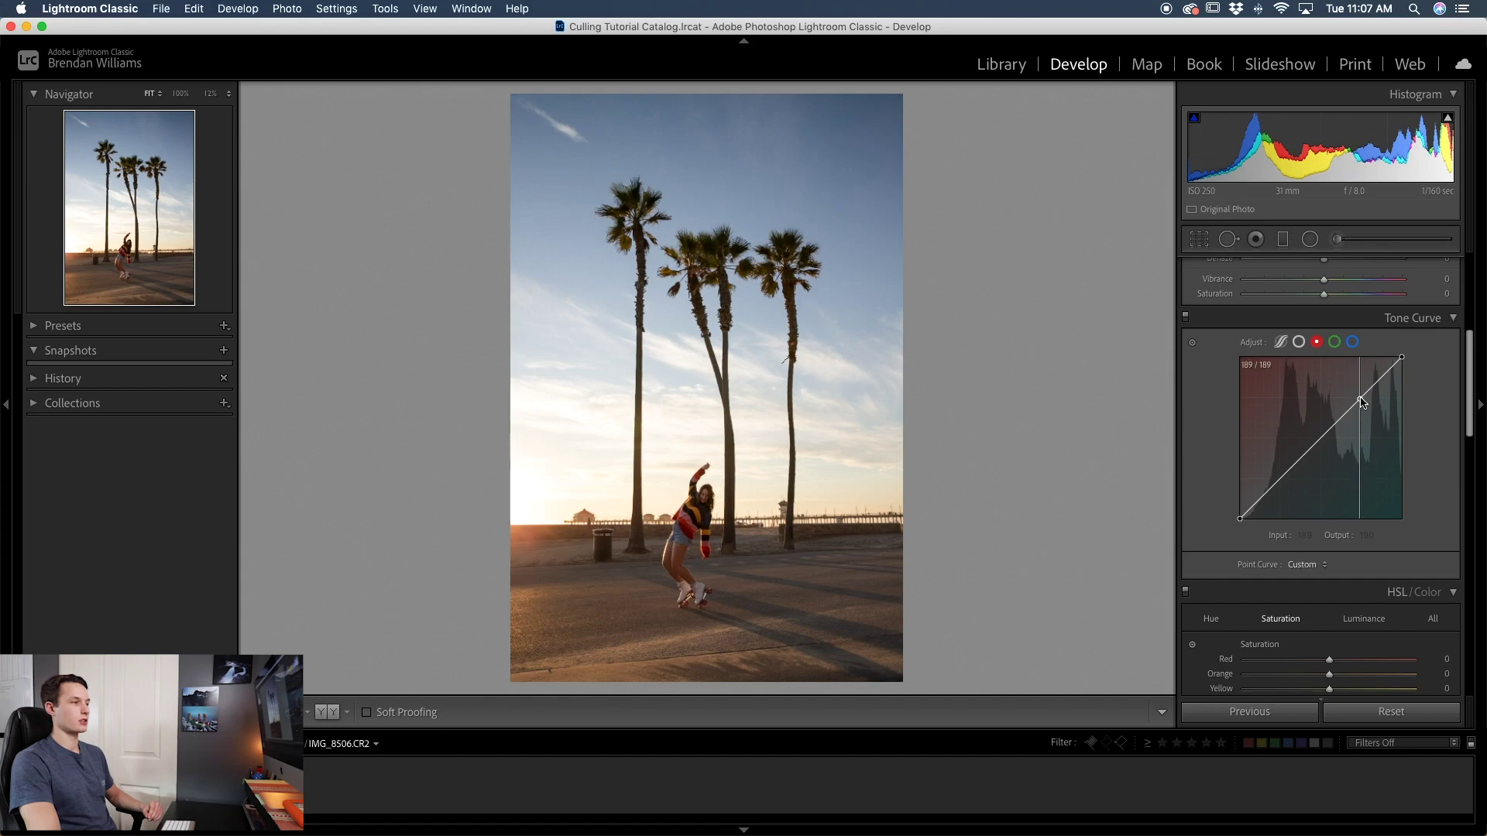
drag(1361, 399, 1361, 396)
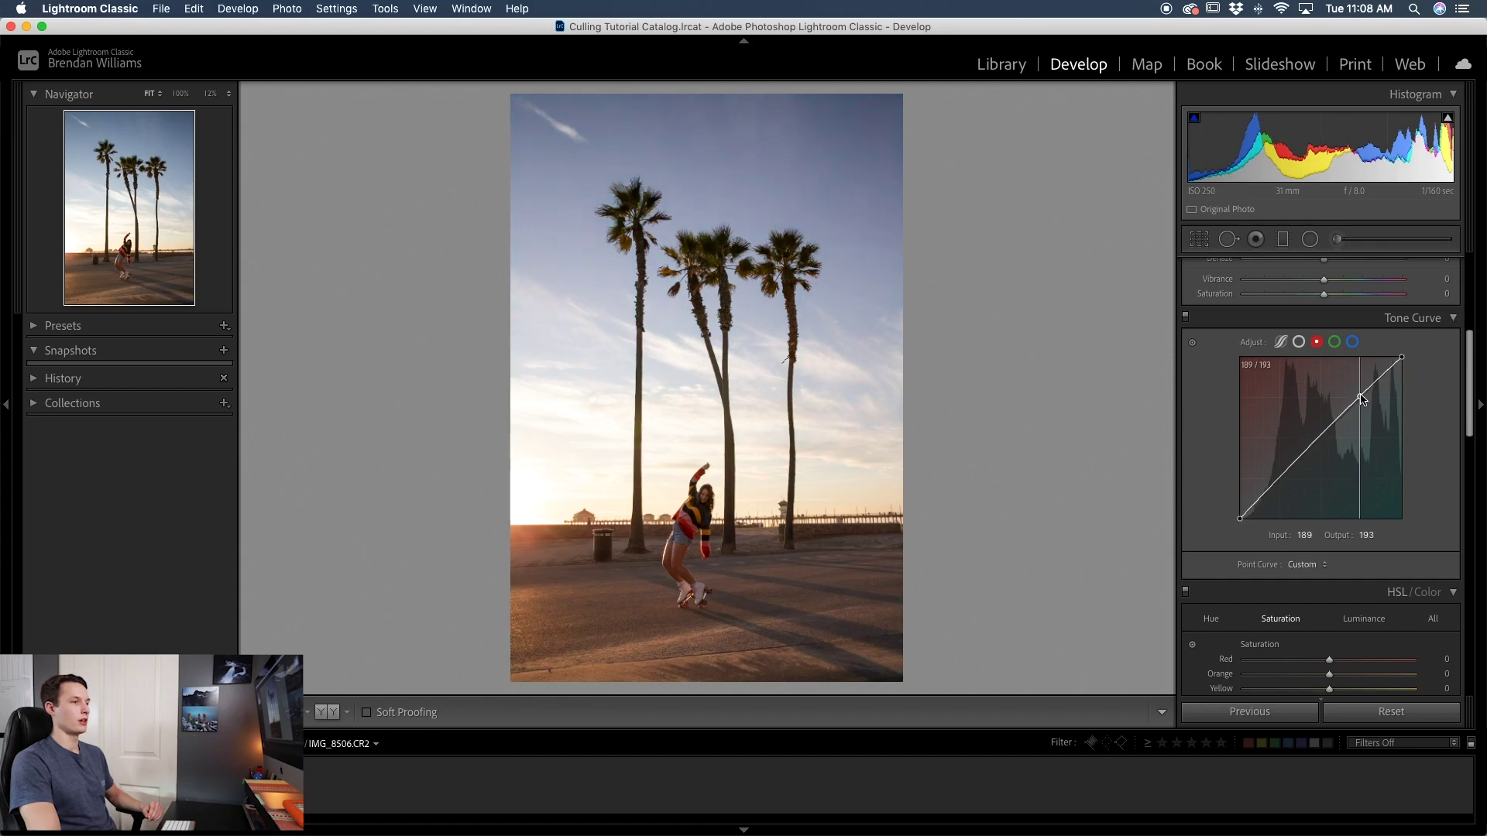
click(1319, 439)
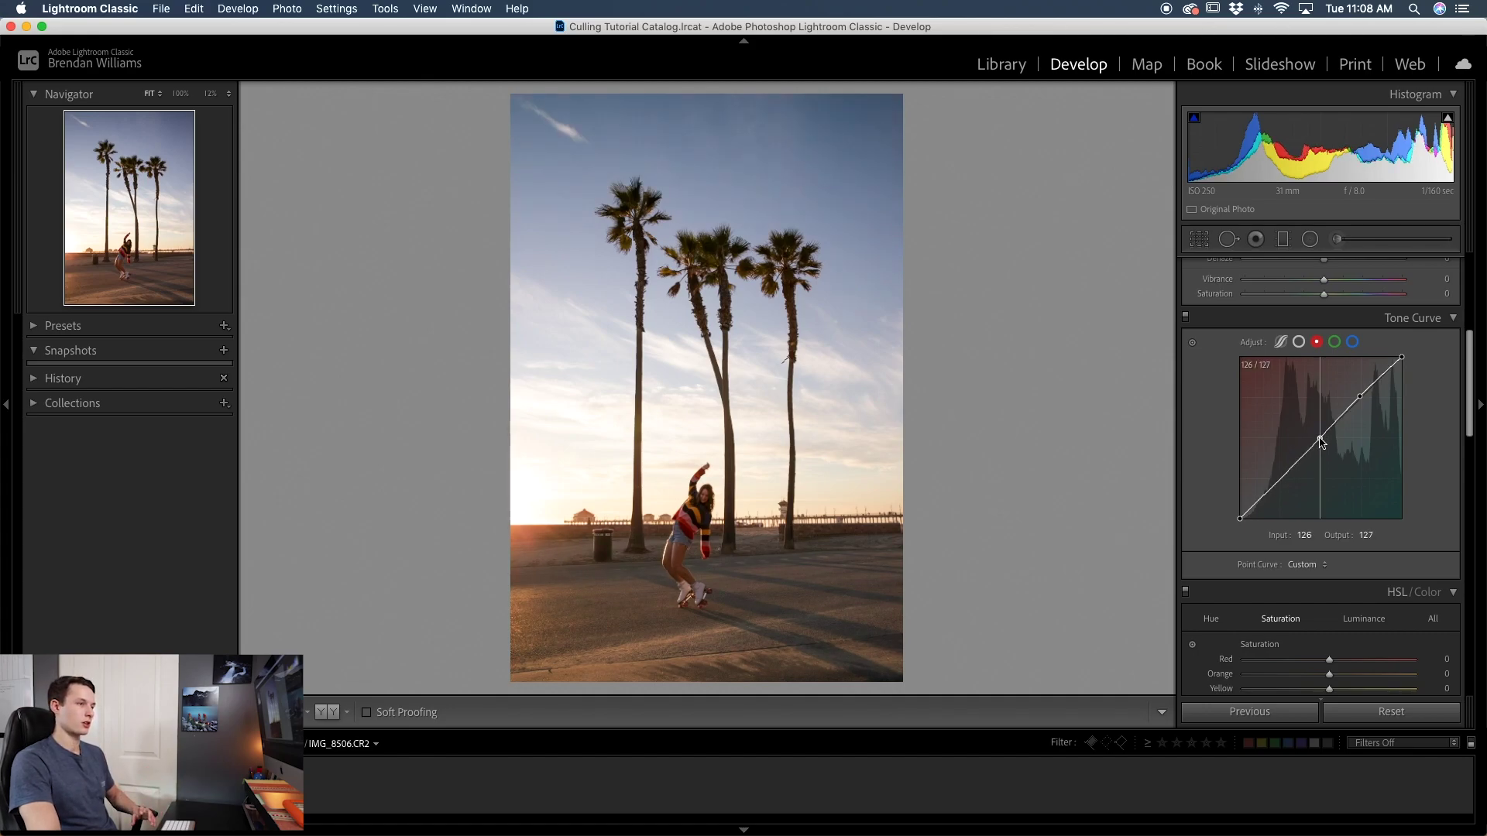
click(1353, 343)
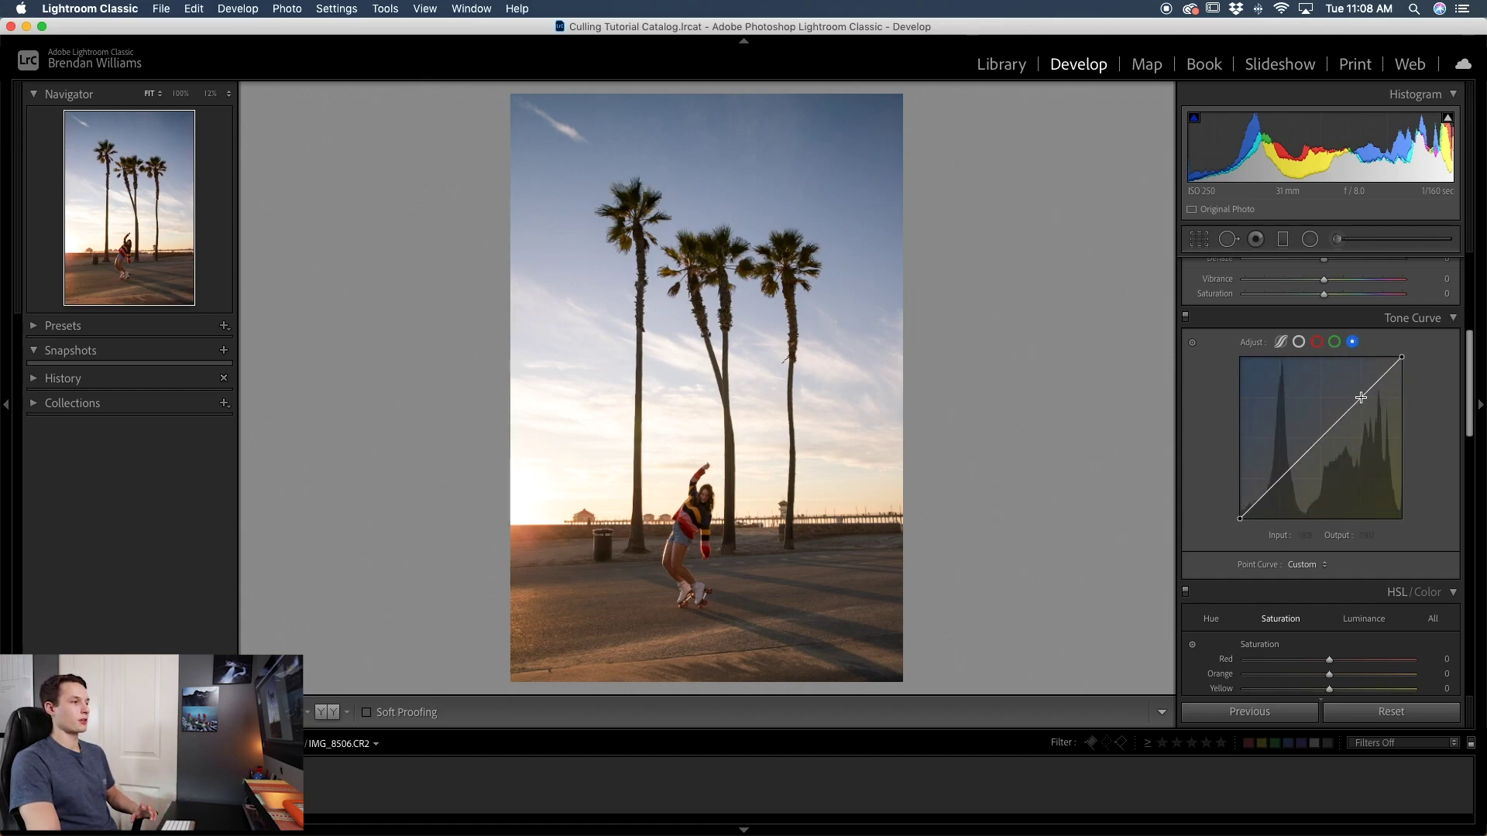
drag(1360, 398, 1361, 403)
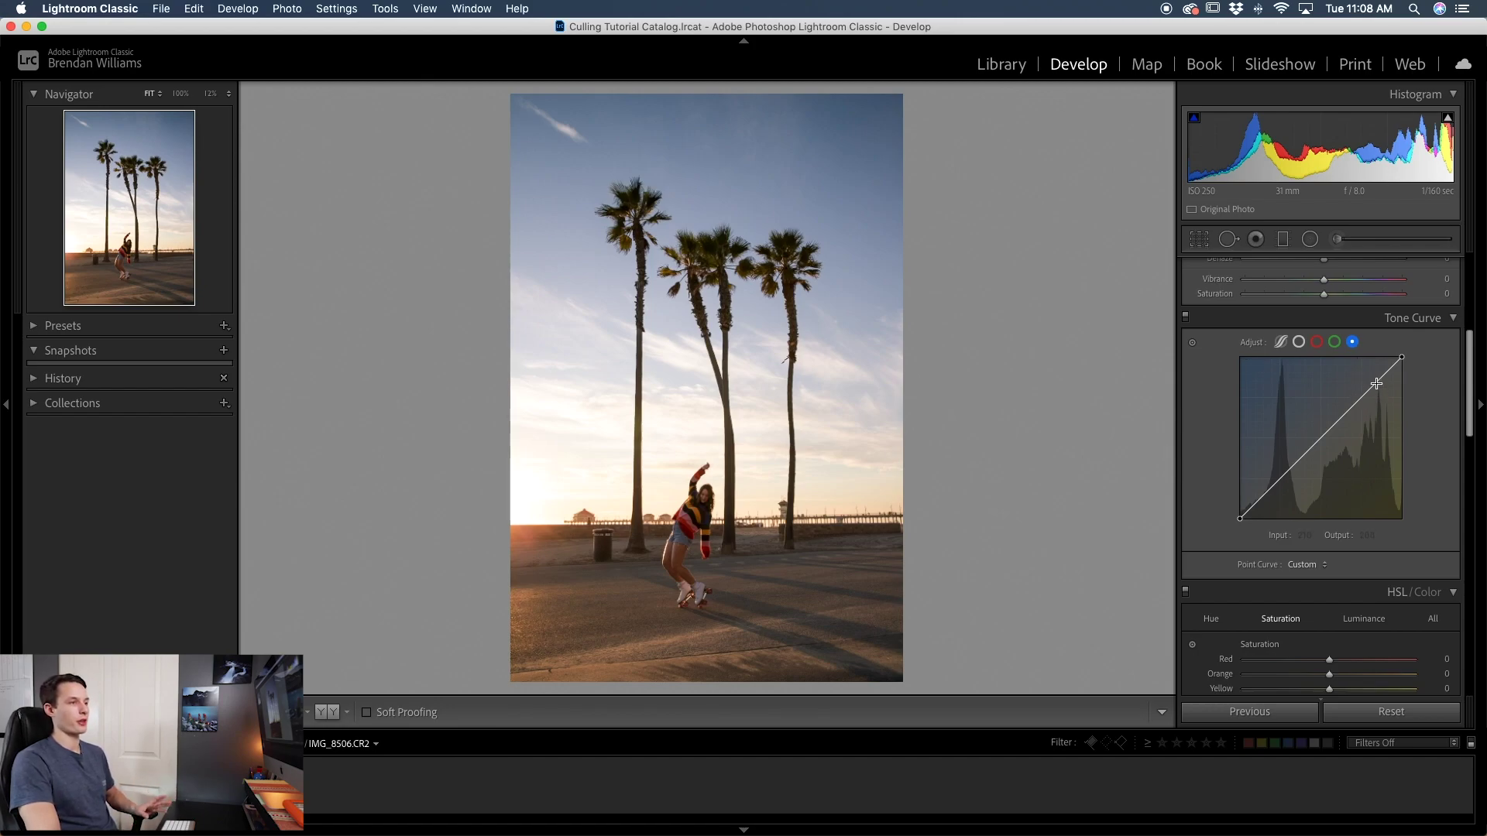
Step: Return to the region curve and toggle the Tone Curve panel off and on to compare
click(1316, 341)
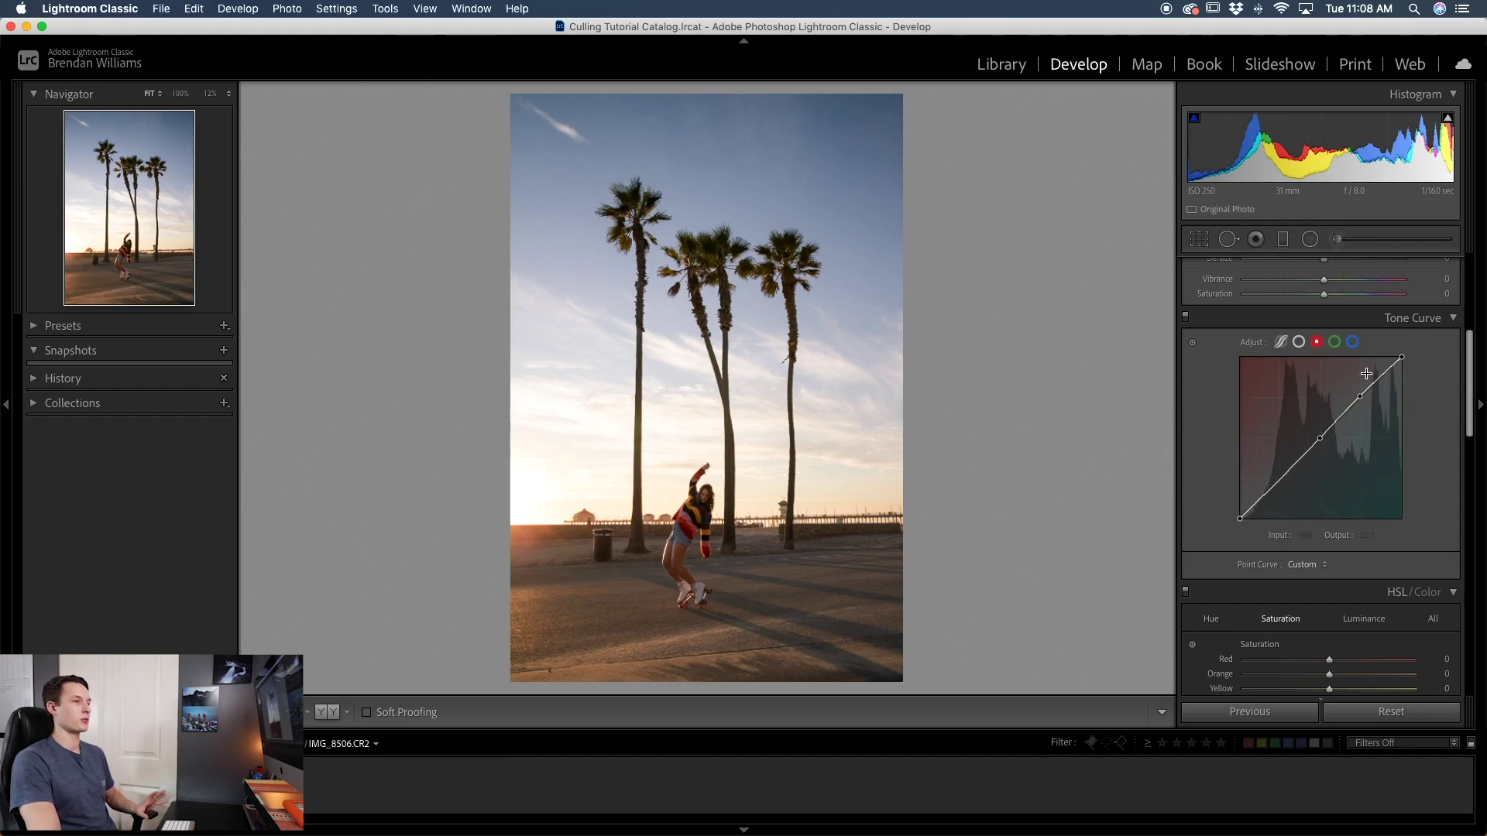
click(1281, 342)
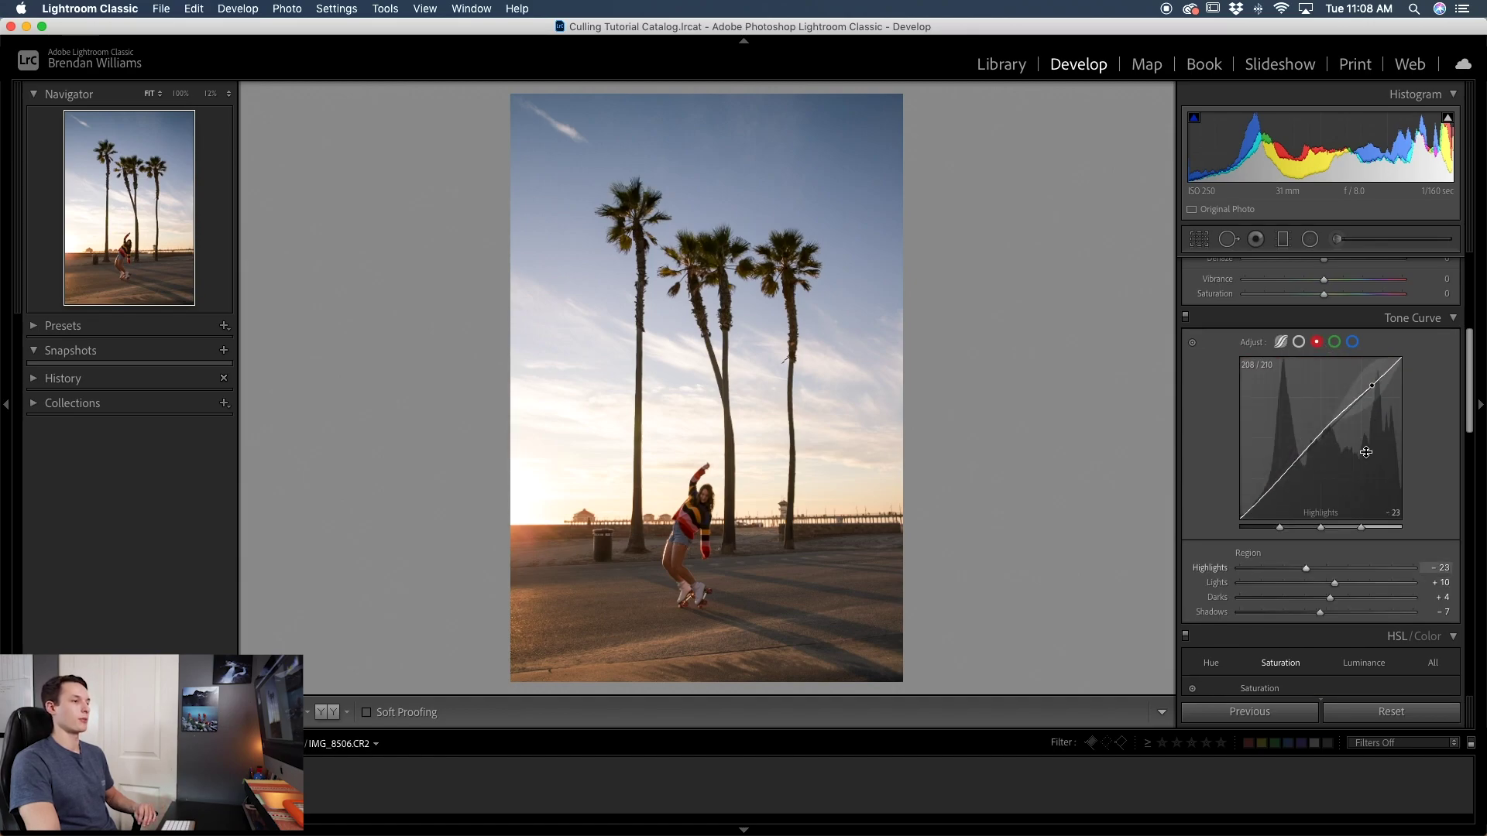
click(1186, 315)
click(1186, 315)
click(1186, 315)
click(1186, 315)
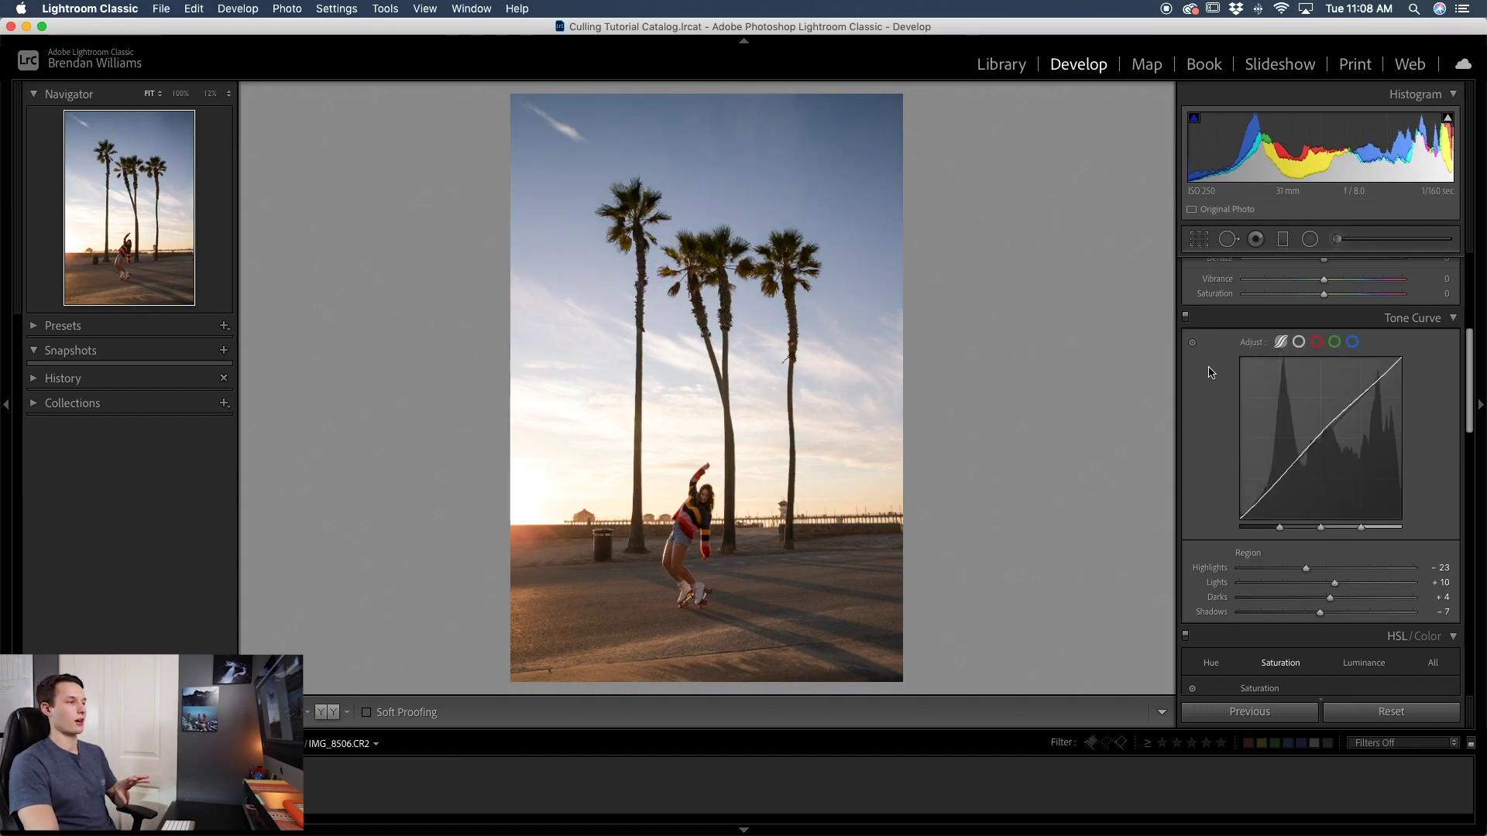
scroll(1277, 395, down, 5)
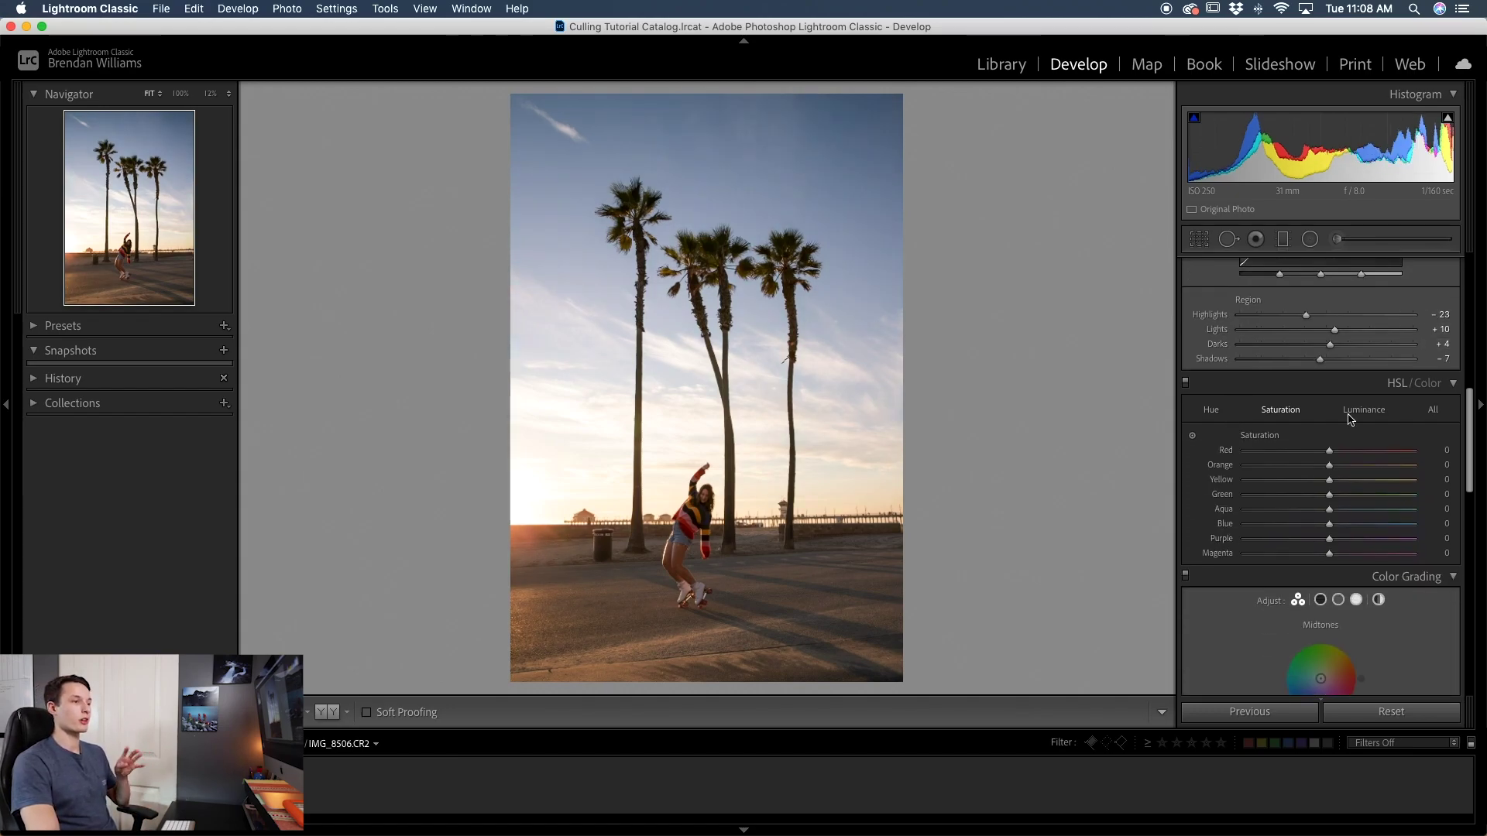
scroll(1349, 418, down, 1)
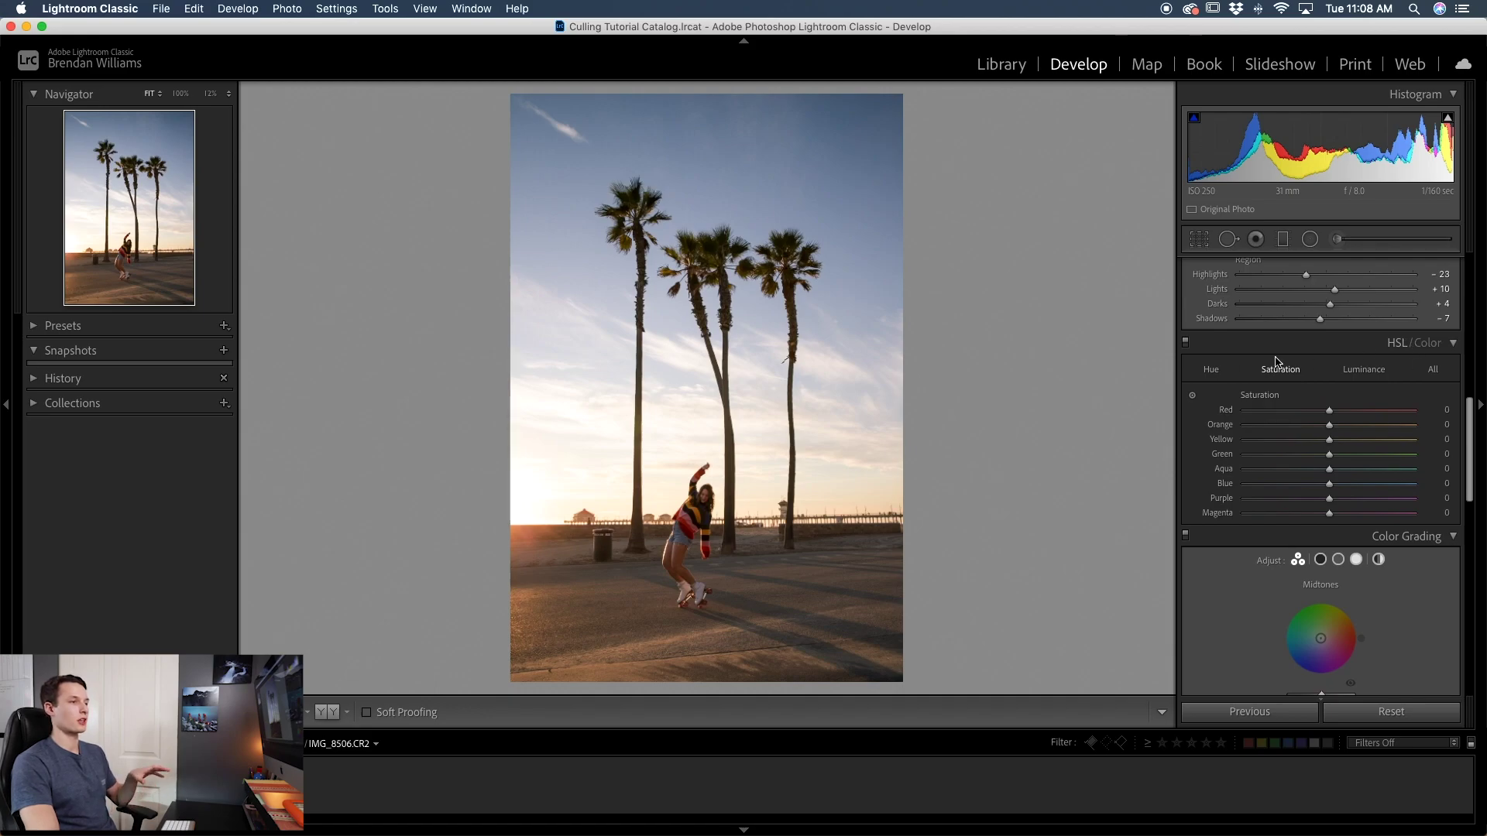
scroll(1212, 371, down, 1)
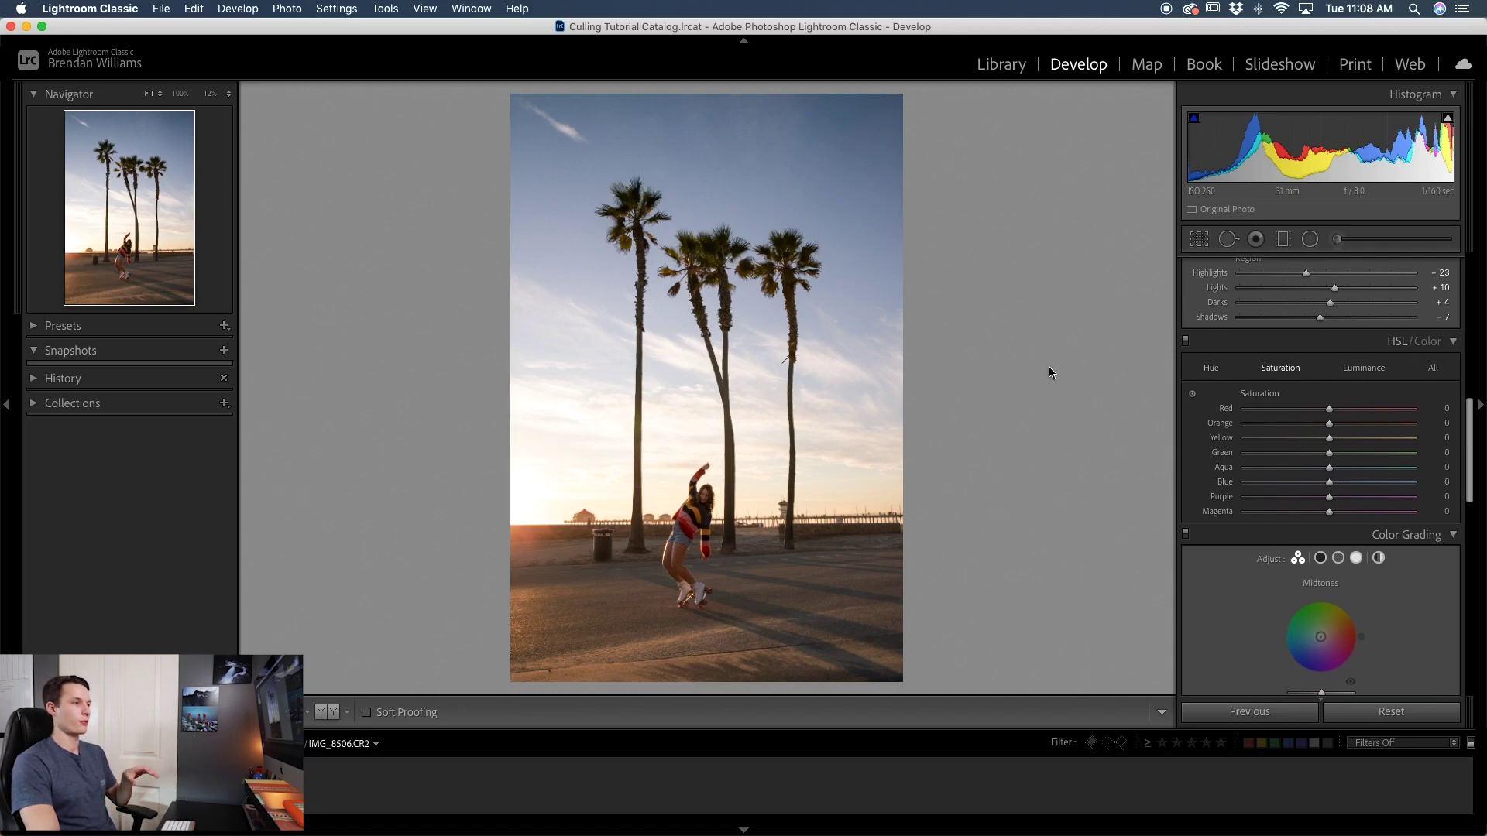
click(1210, 370)
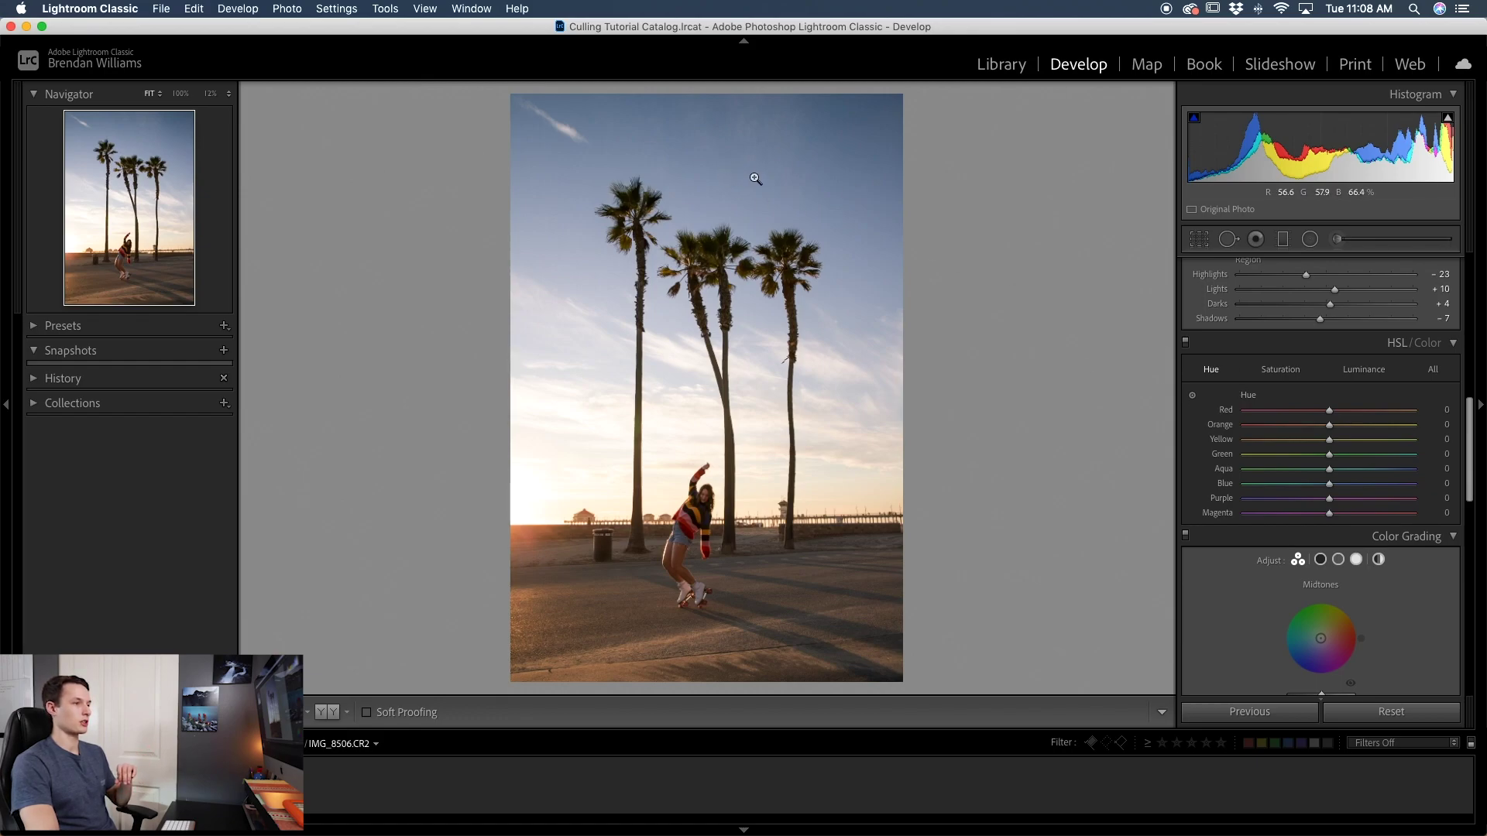
drag(1328, 484, 1403, 486)
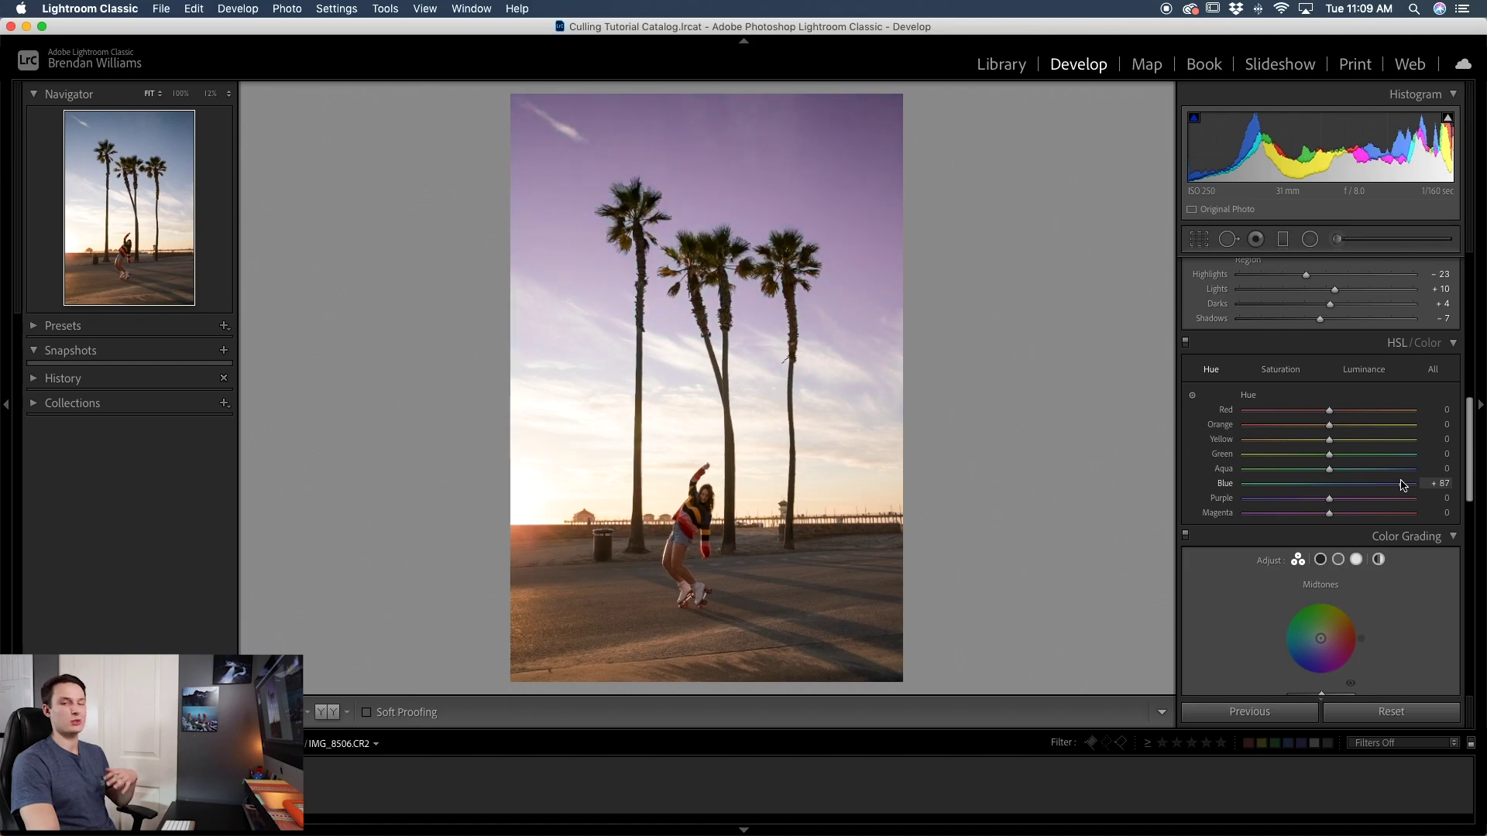
double_click(1403, 486)
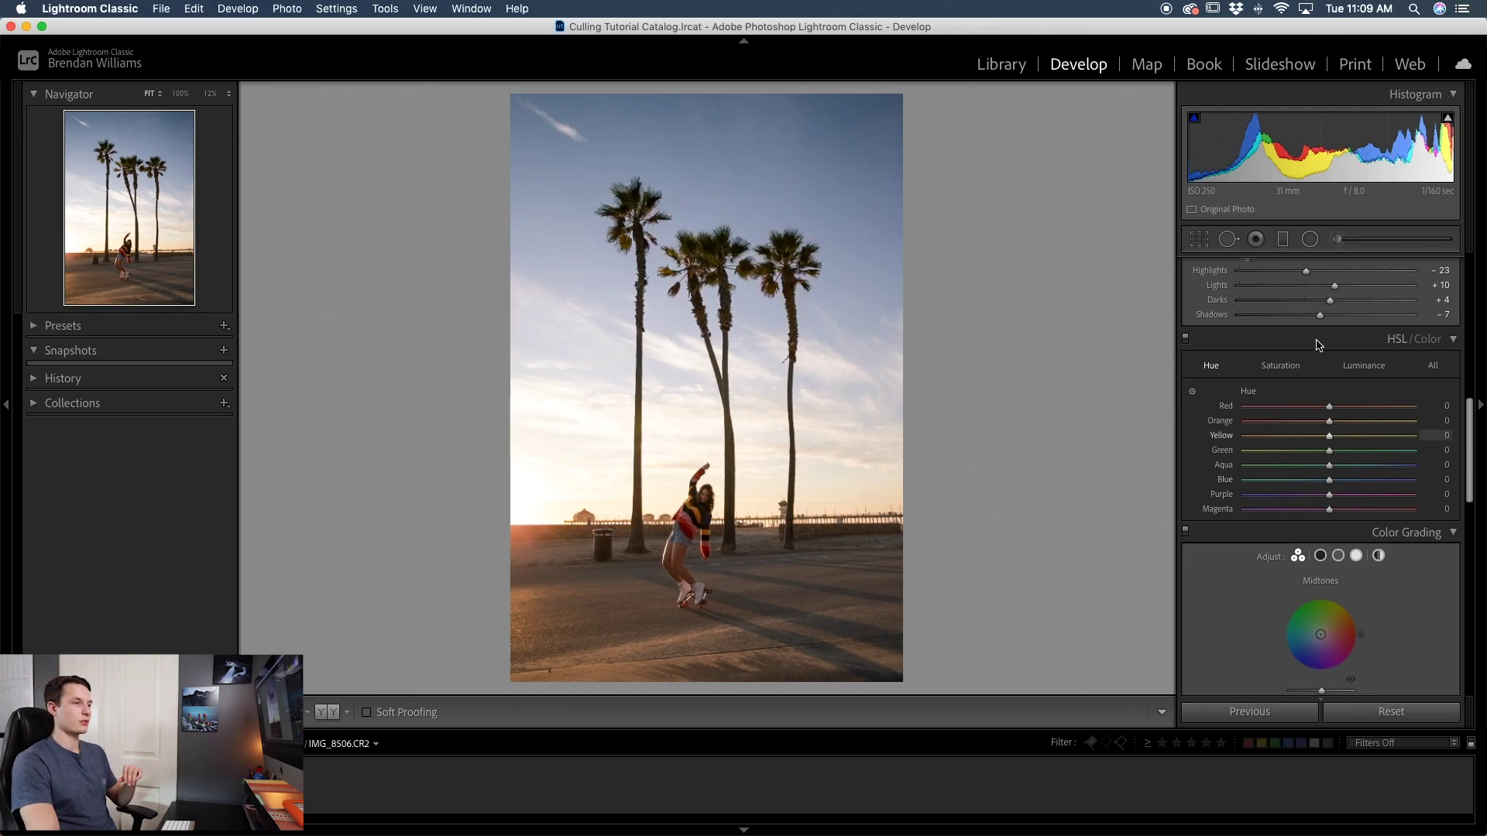
click(1281, 369)
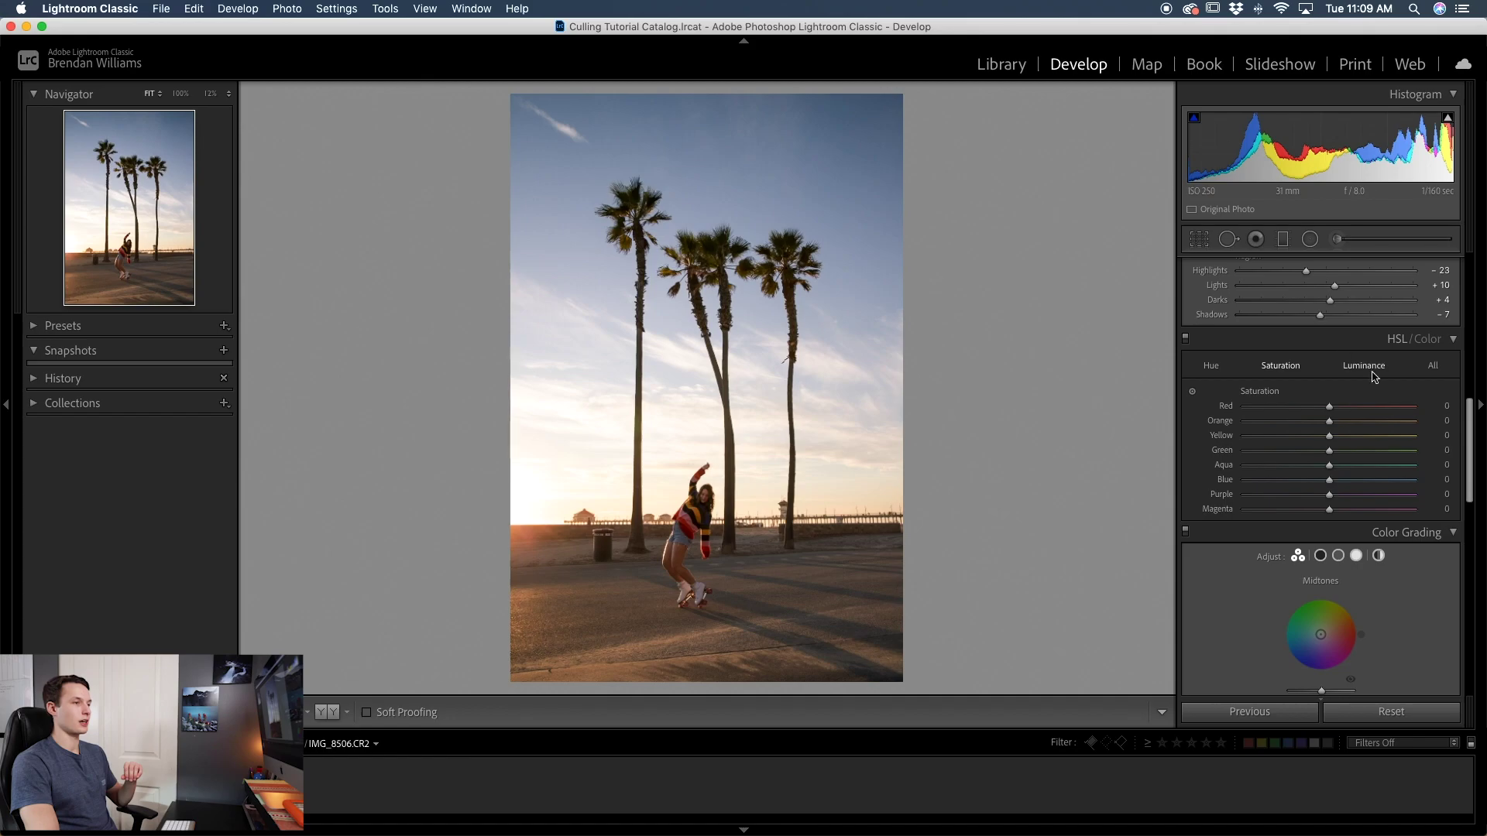
drag(1330, 485, 1366, 485)
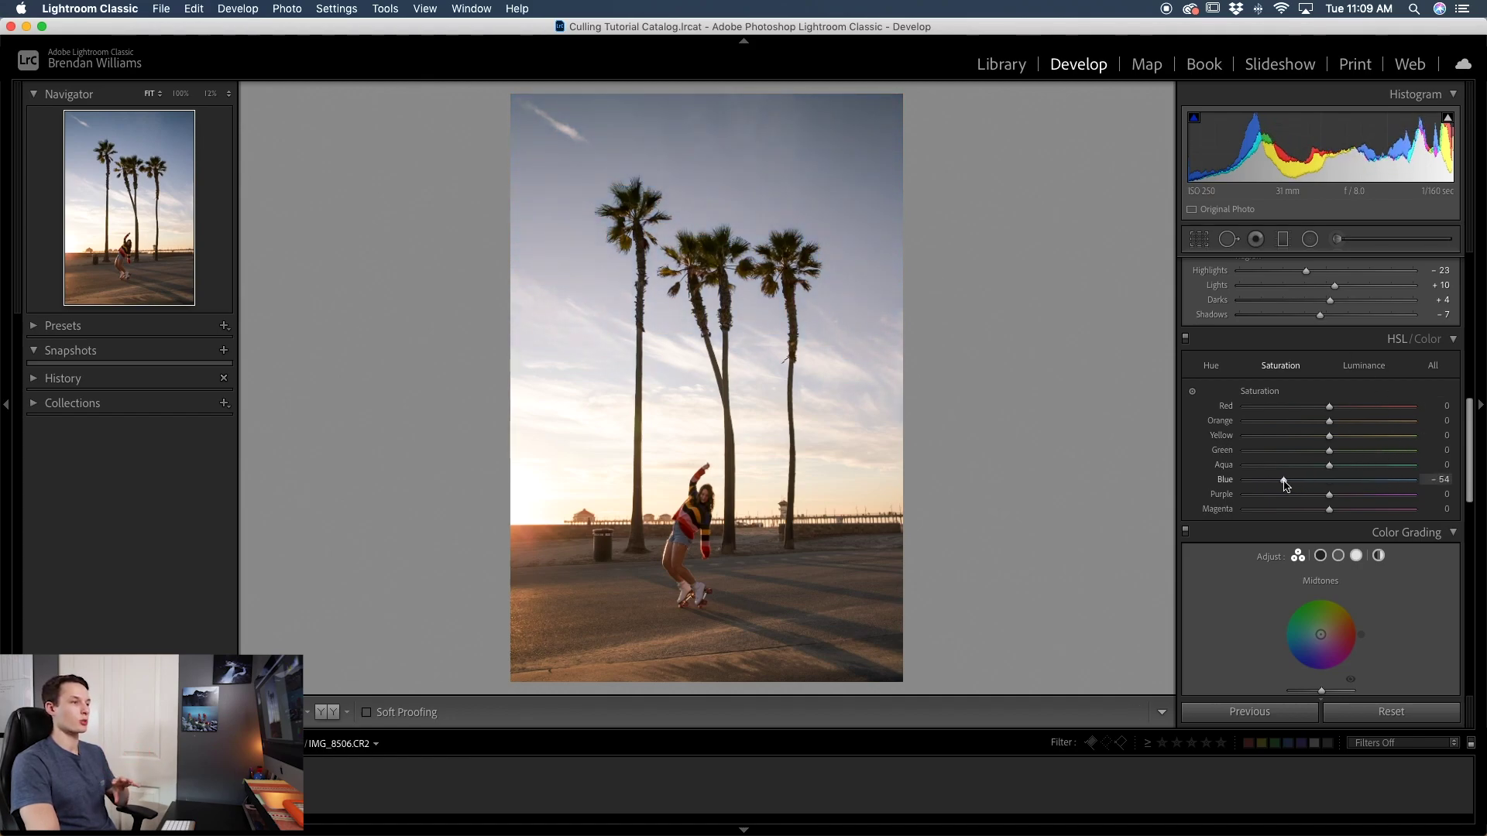
double_click(1308, 475)
click(1363, 361)
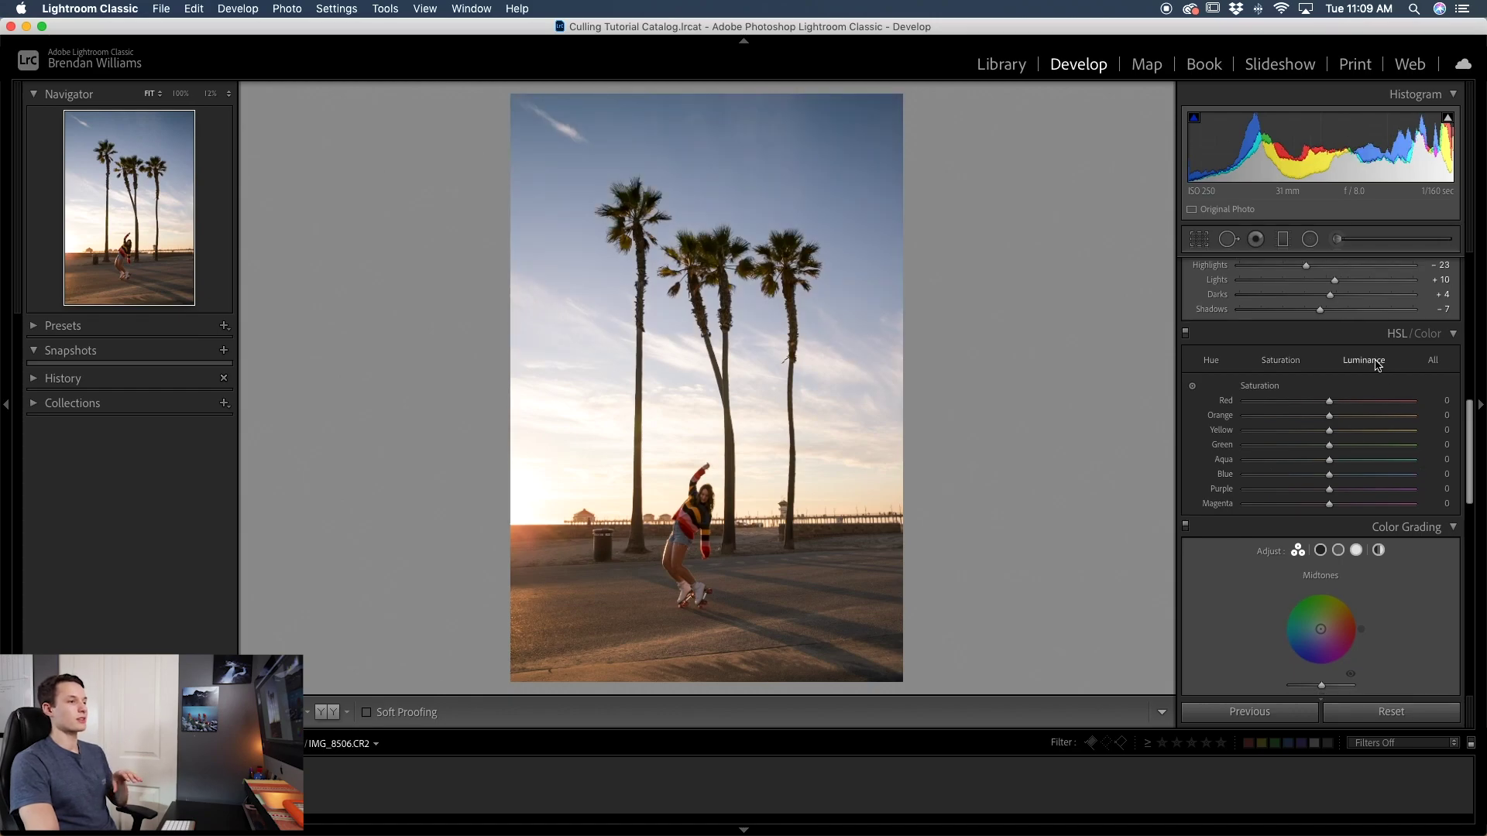
drag(1330, 477, 1285, 477)
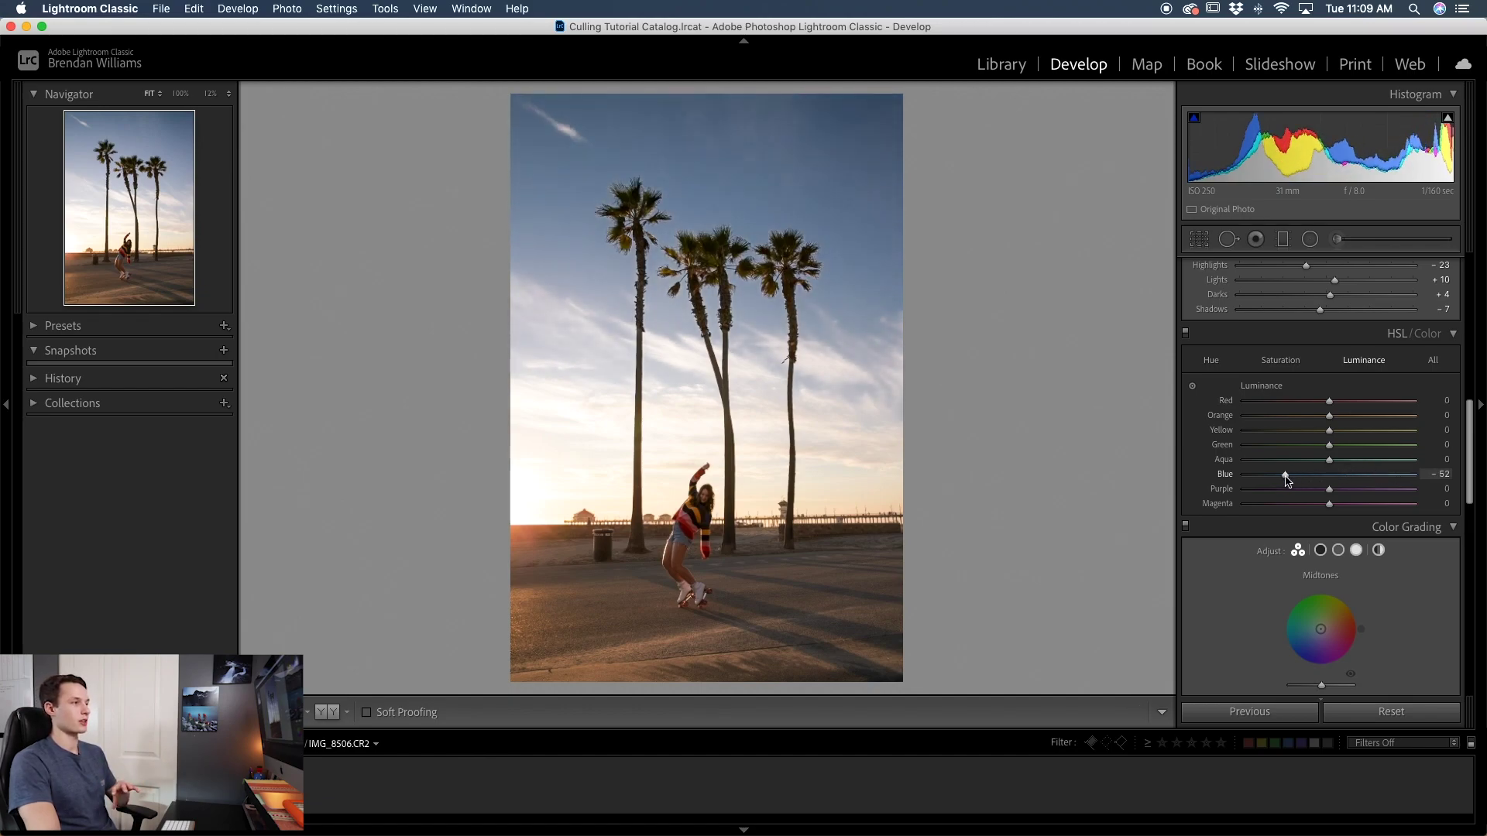
double_click(1285, 480)
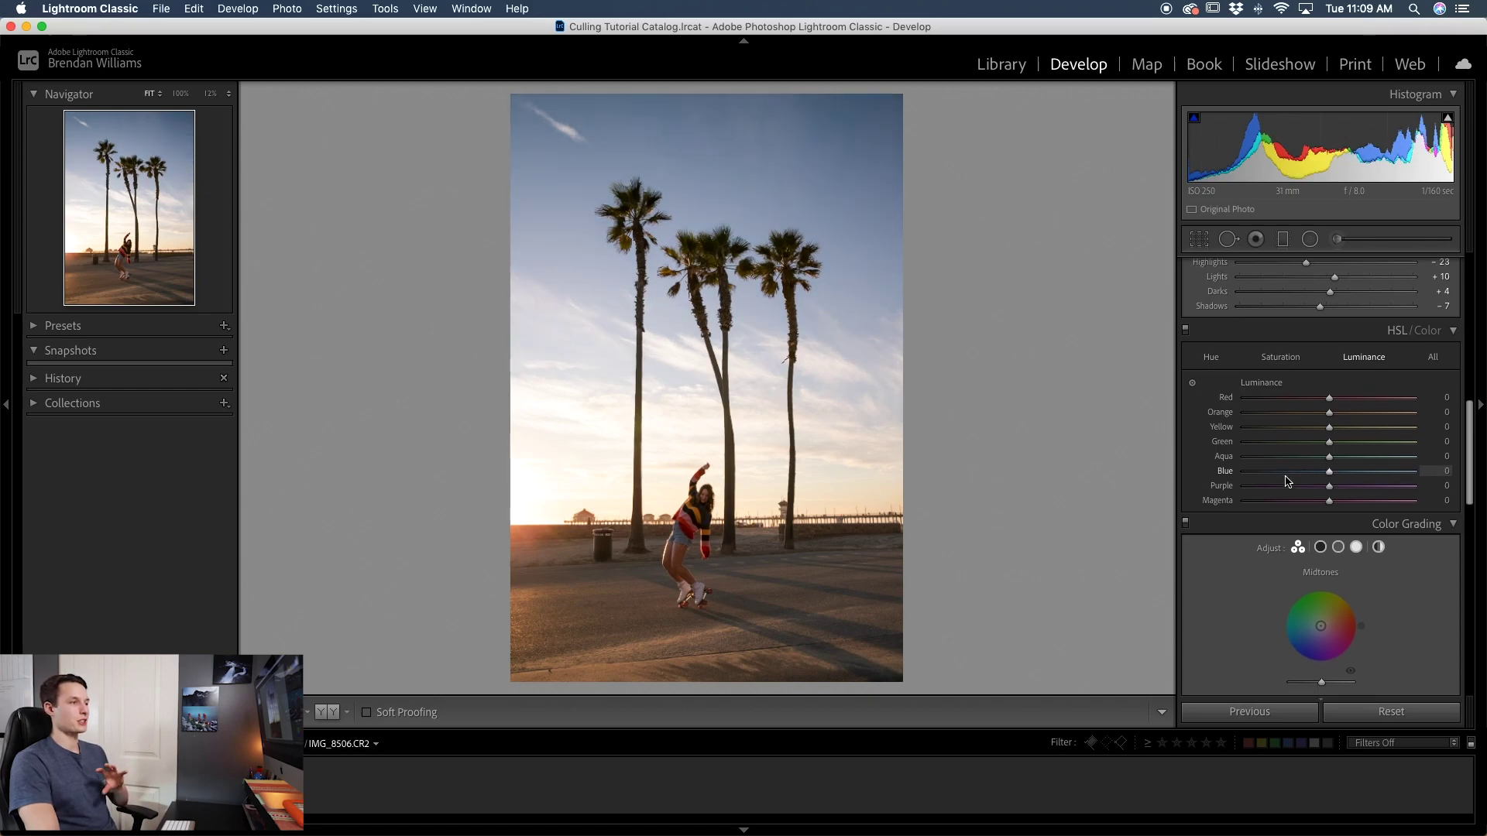
click(1213, 355)
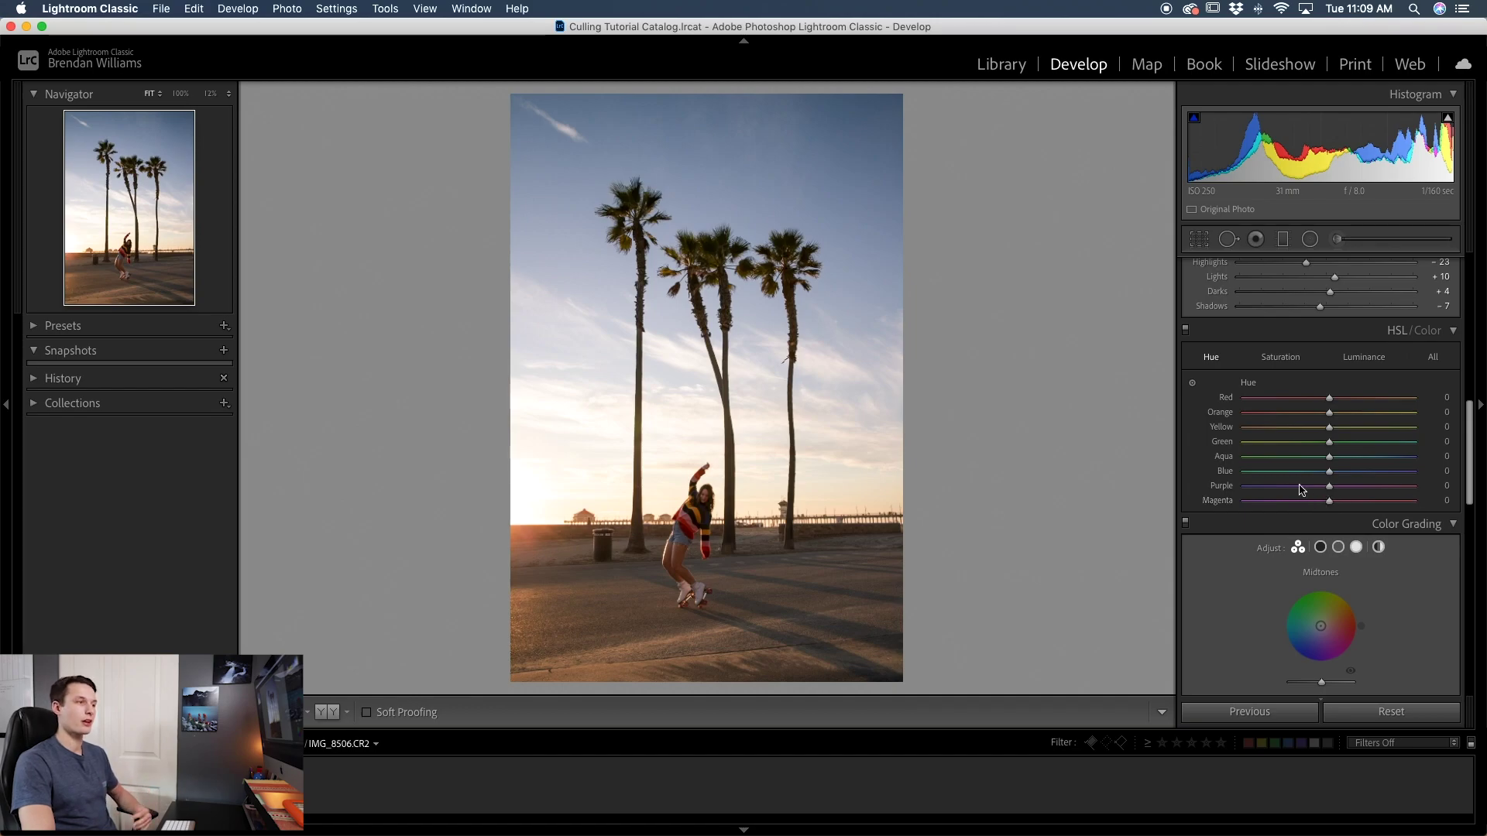
Step: Drag on the sky and ground with the HSL Hue targeted tool for Blue -25, Orange -19, Yellow -4
click(1193, 385)
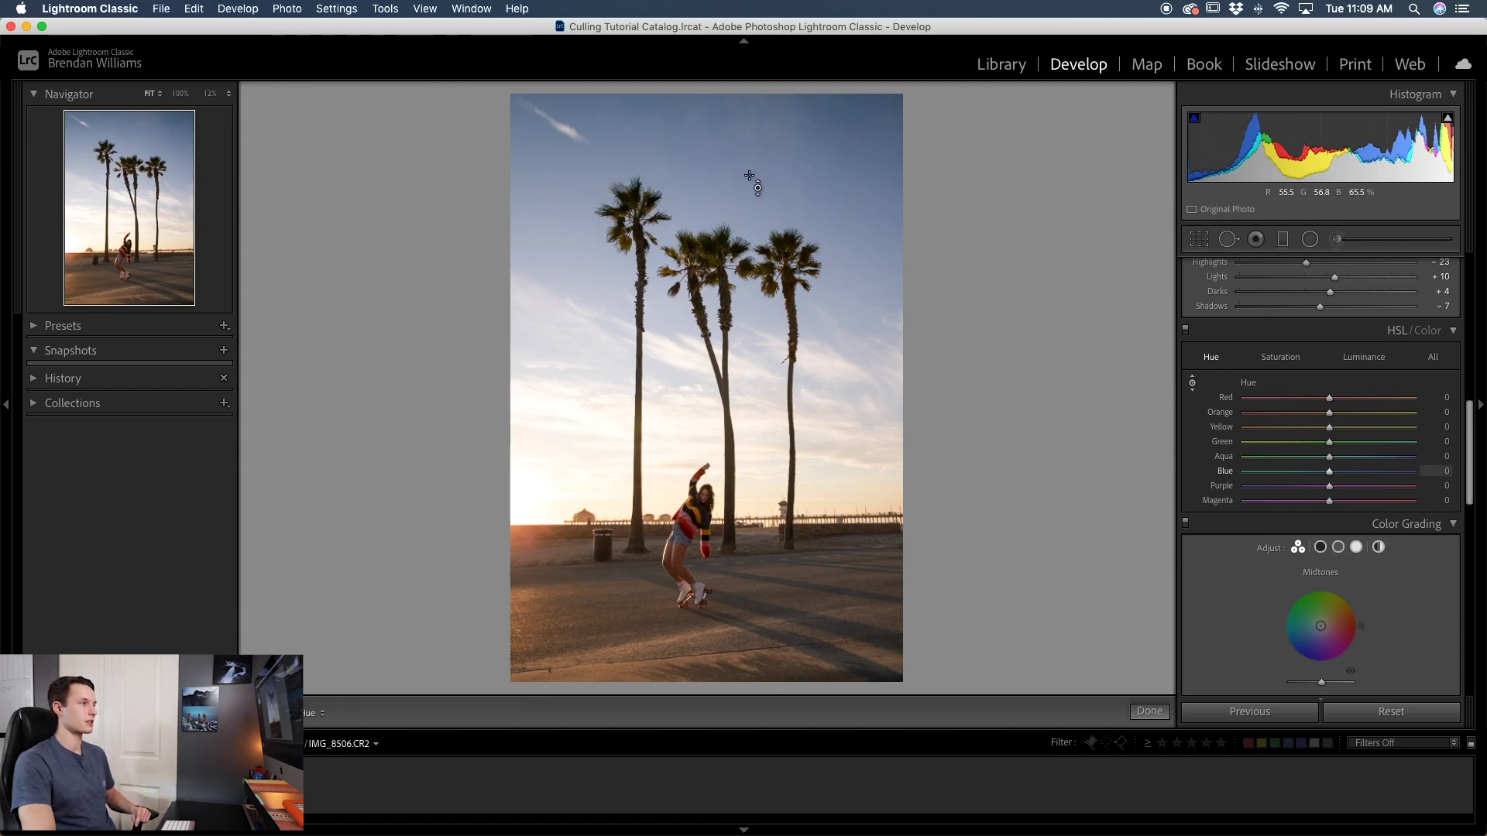
mouse_move(619, 232)
mouse_down()
mouse_move(620, 194)
mouse_move(619, 256)
mouse_up()
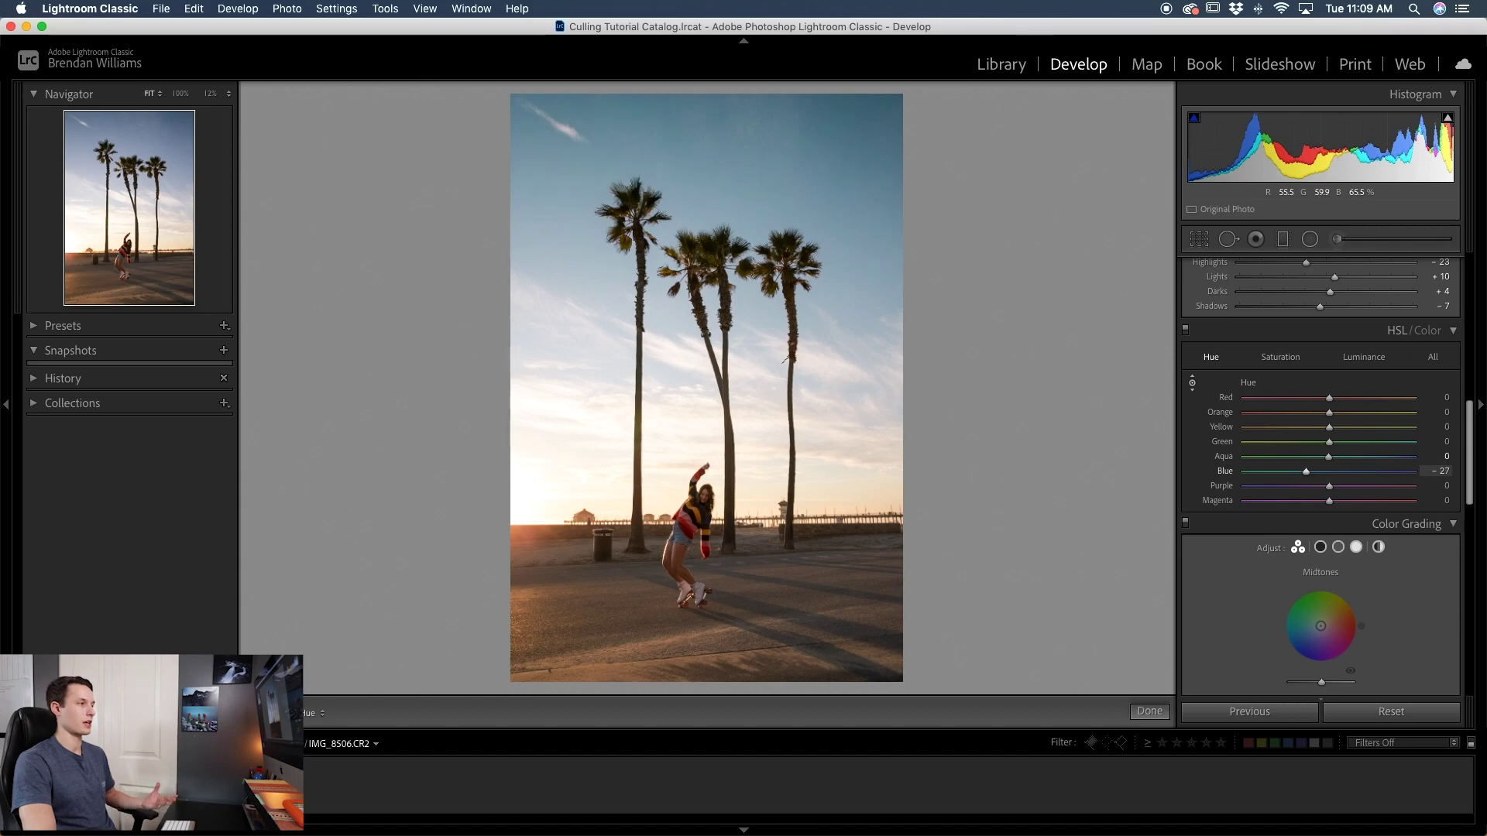
drag(620, 233, 620, 234)
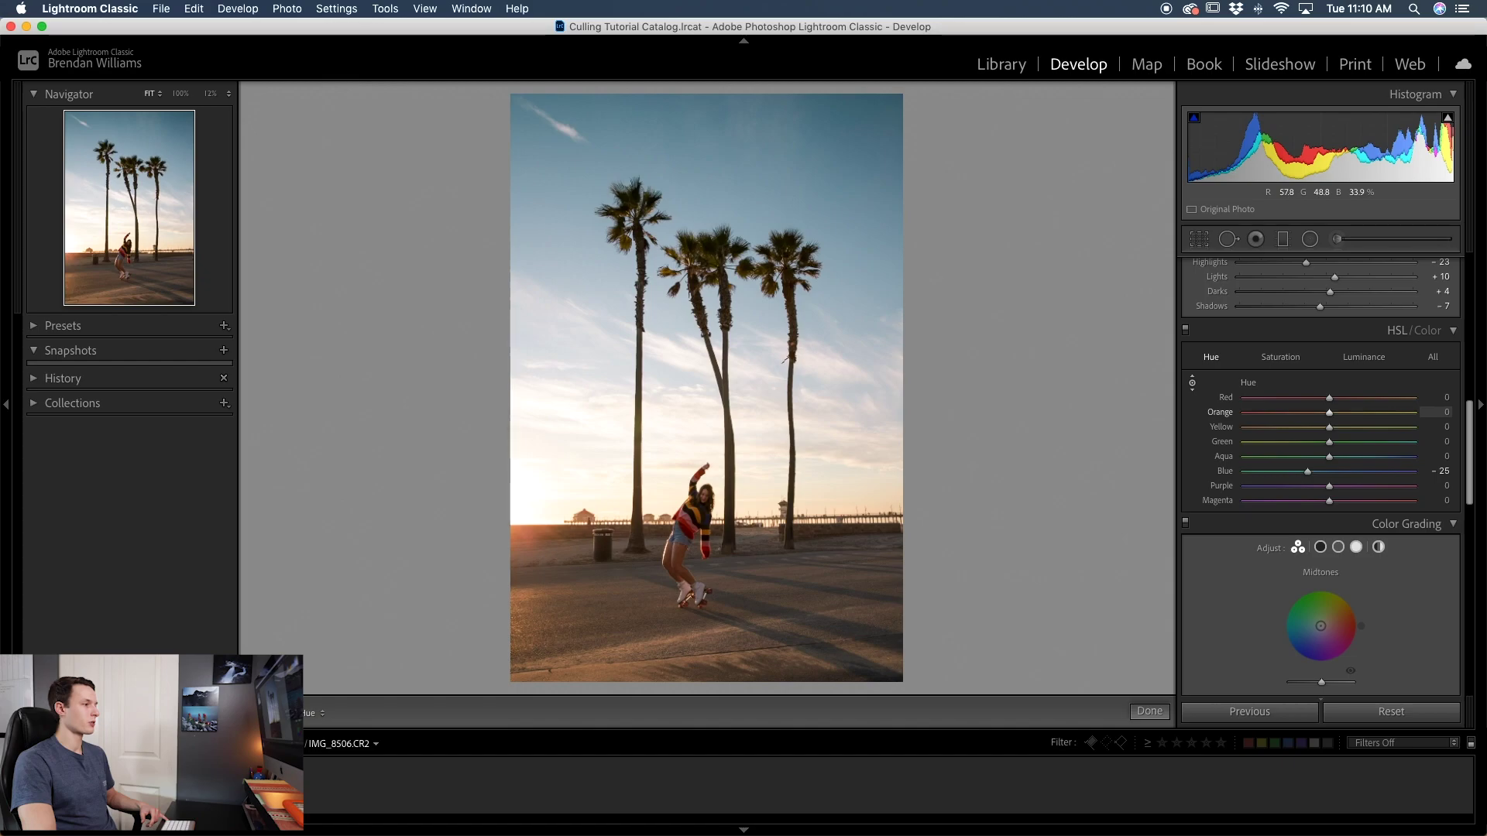
mouse_move(525, 597)
mouse_down()
mouse_move(524, 569)
mouse_move(524, 601)
mouse_up()
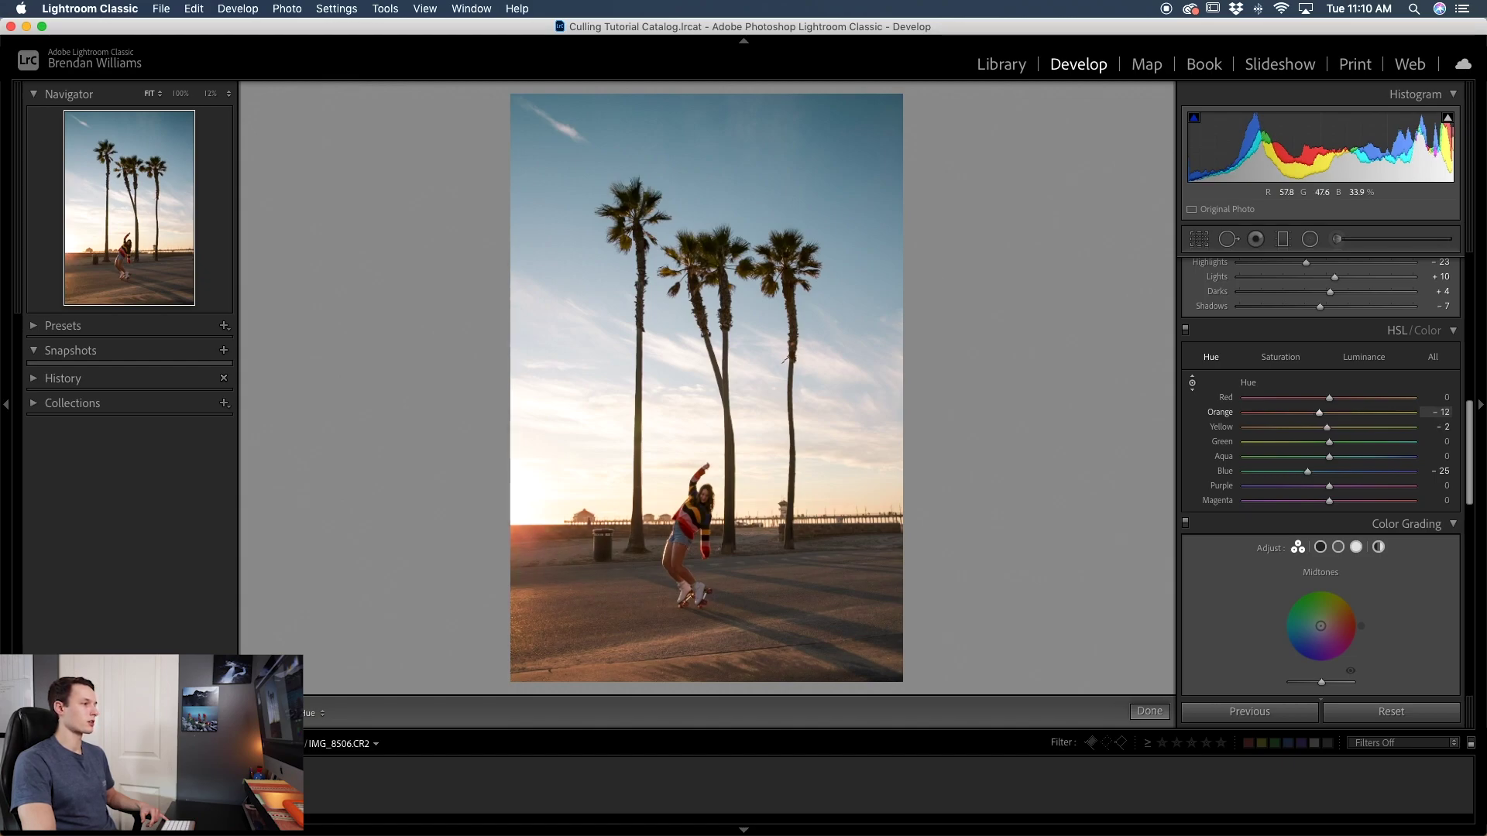
drag(524, 602, 525, 612)
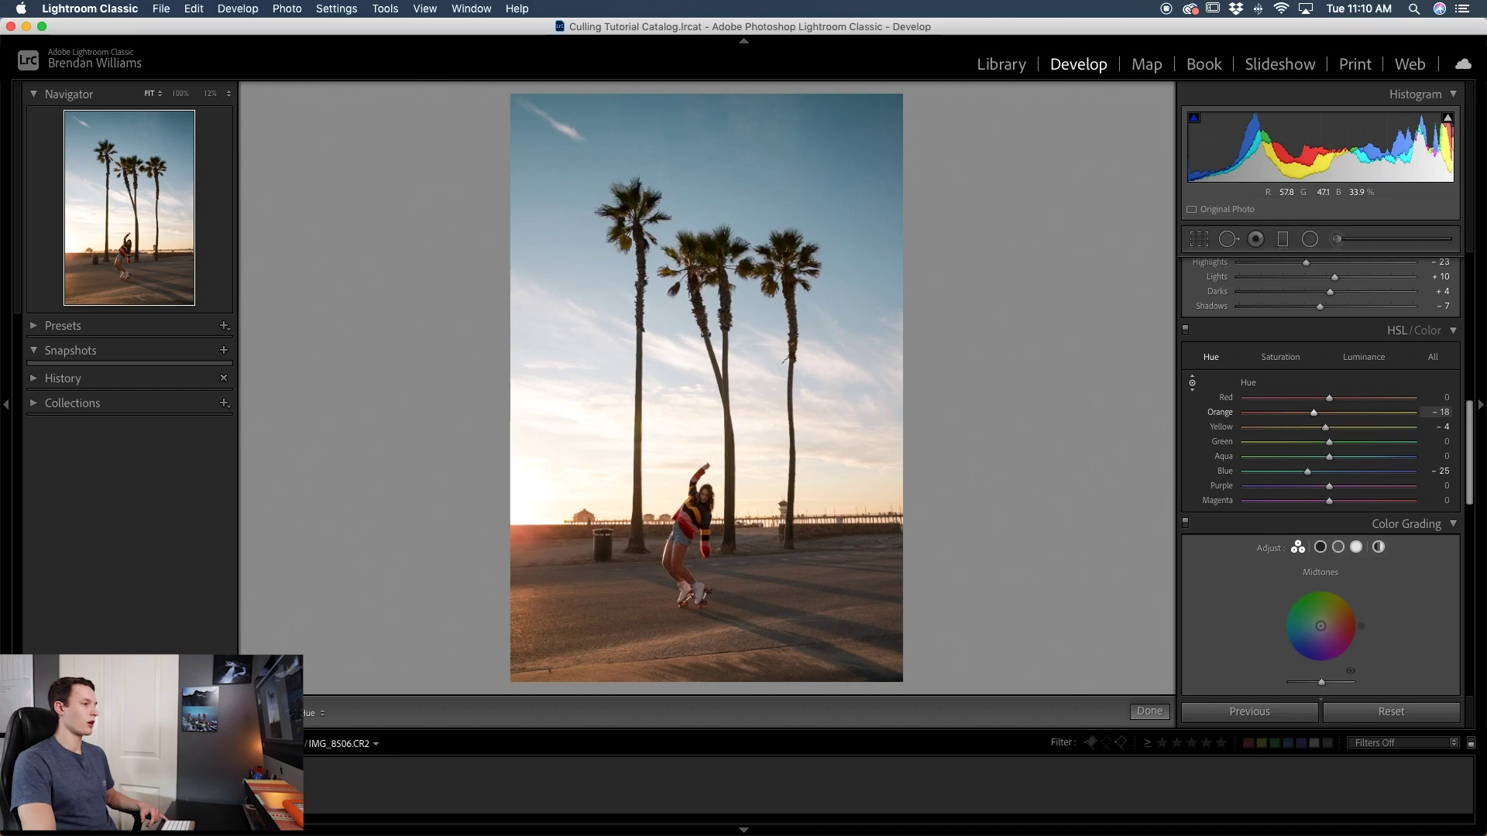
drag(524, 610, 524, 615)
key(Escape)
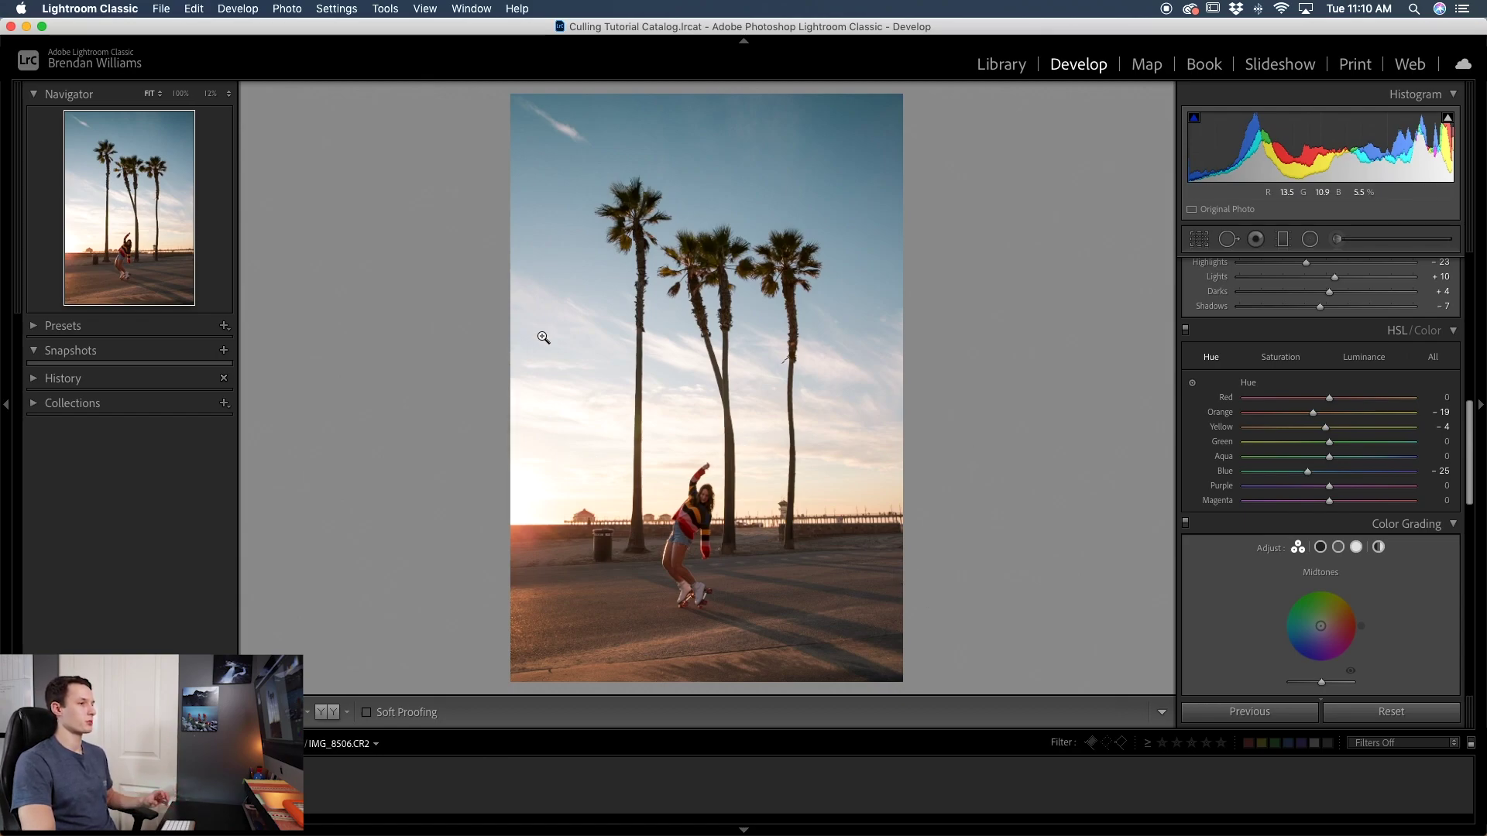
Step: Boost the sky's blue saturation with the on-photo Saturation tool
click(1284, 361)
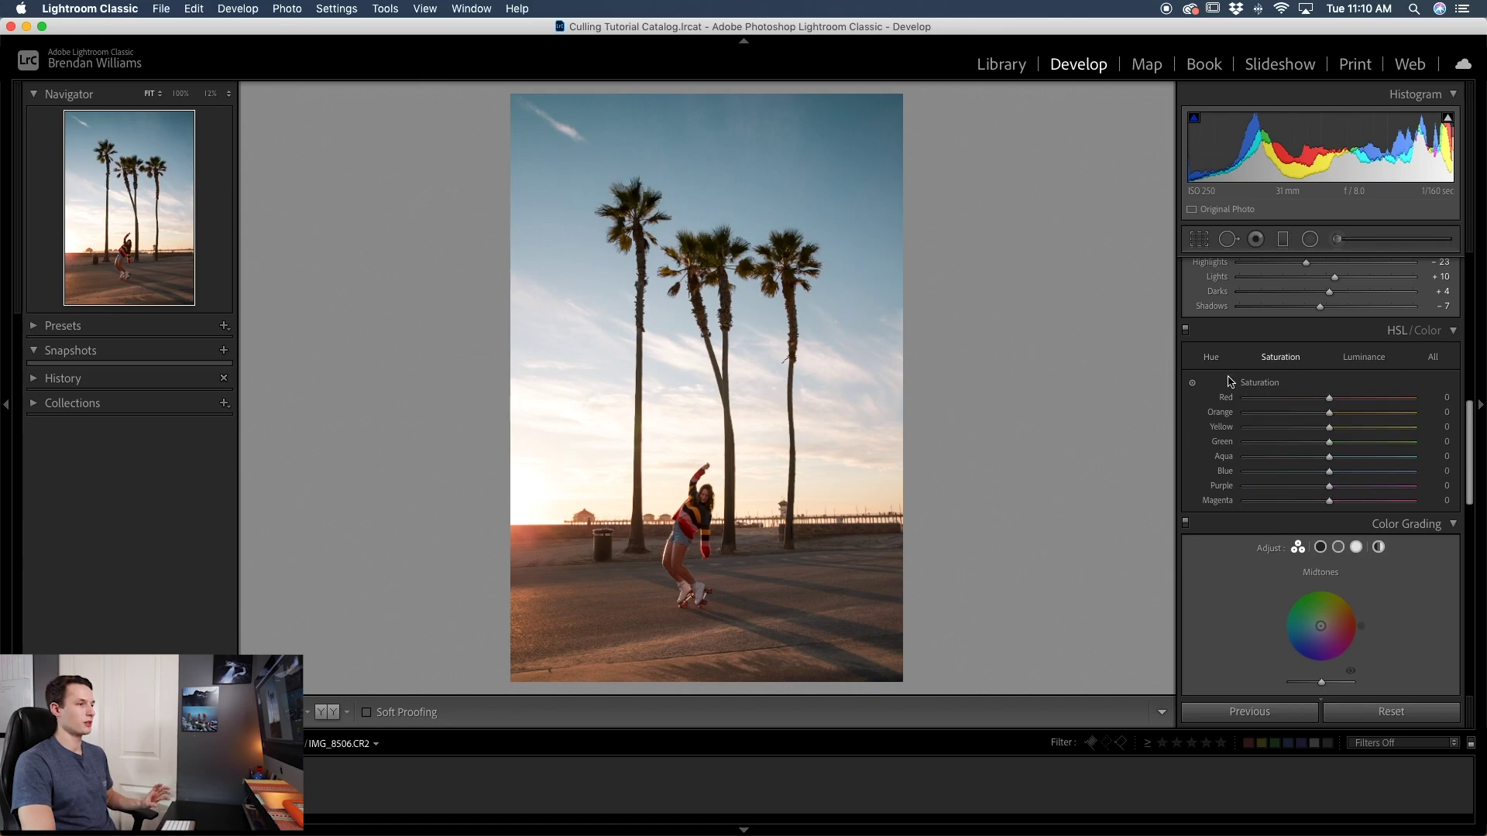
click(1193, 385)
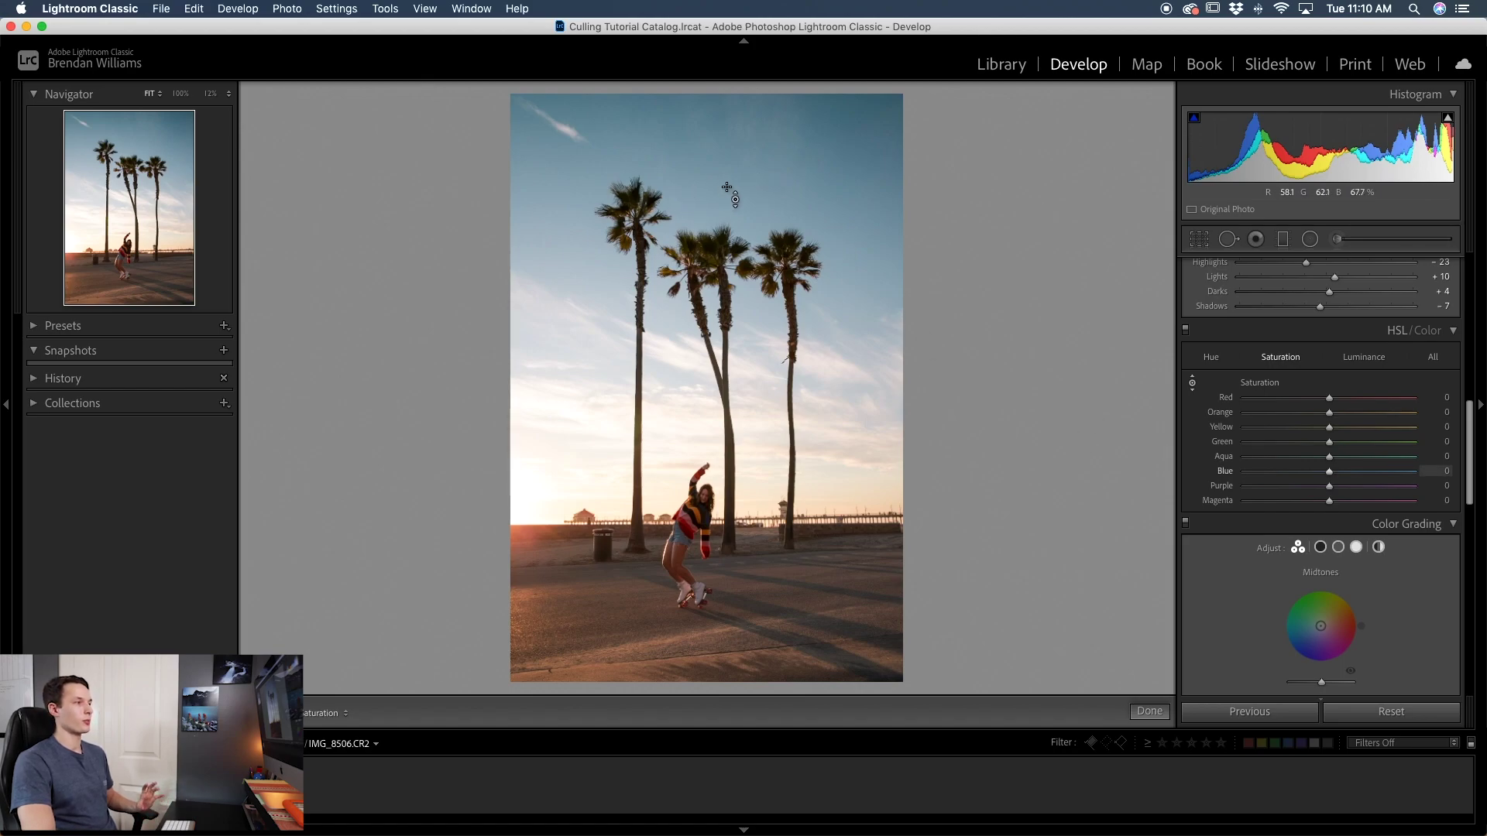
drag(726, 187, 726, 131)
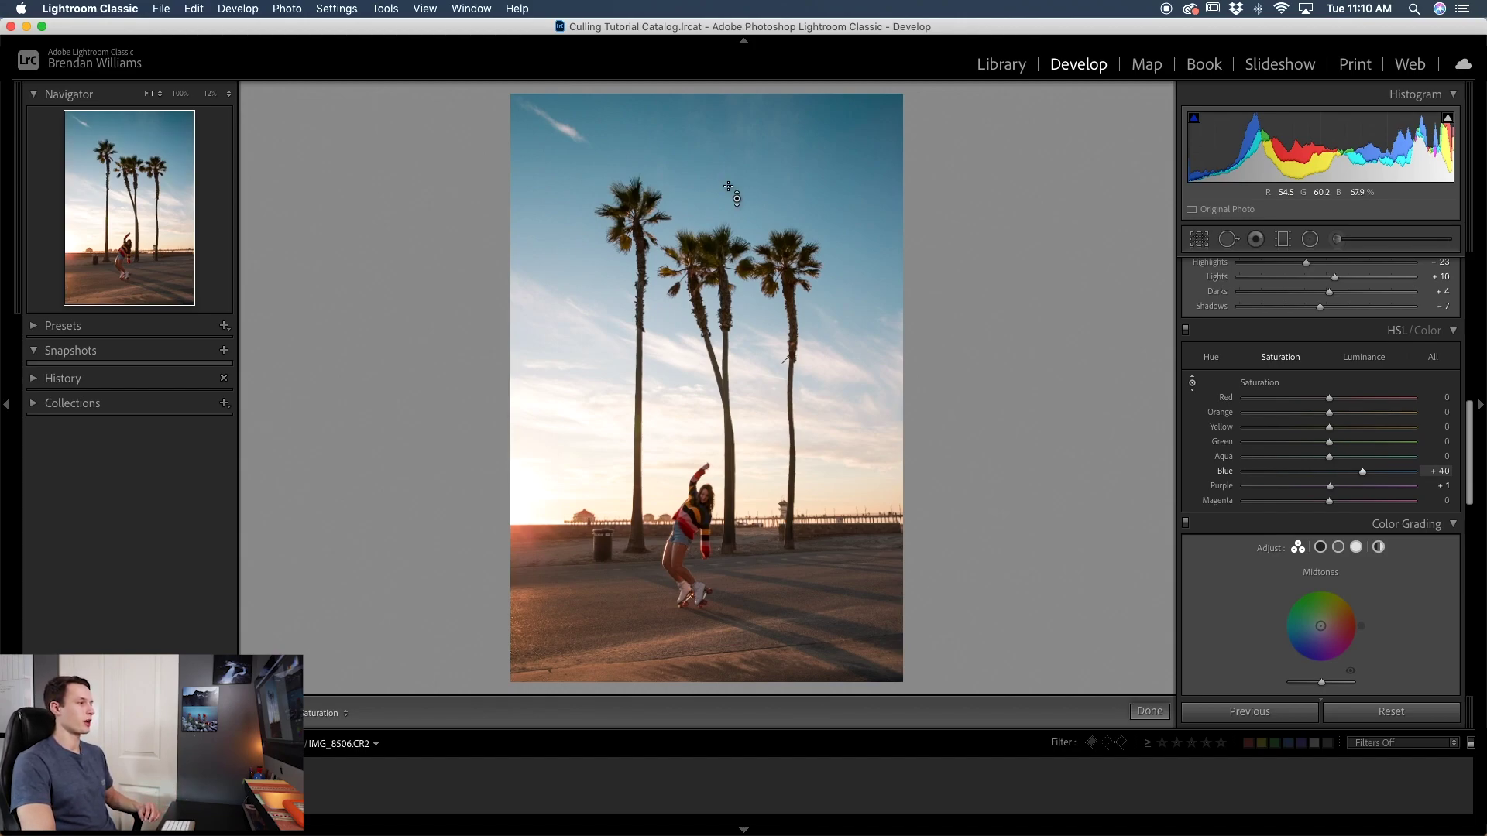
key(Escape)
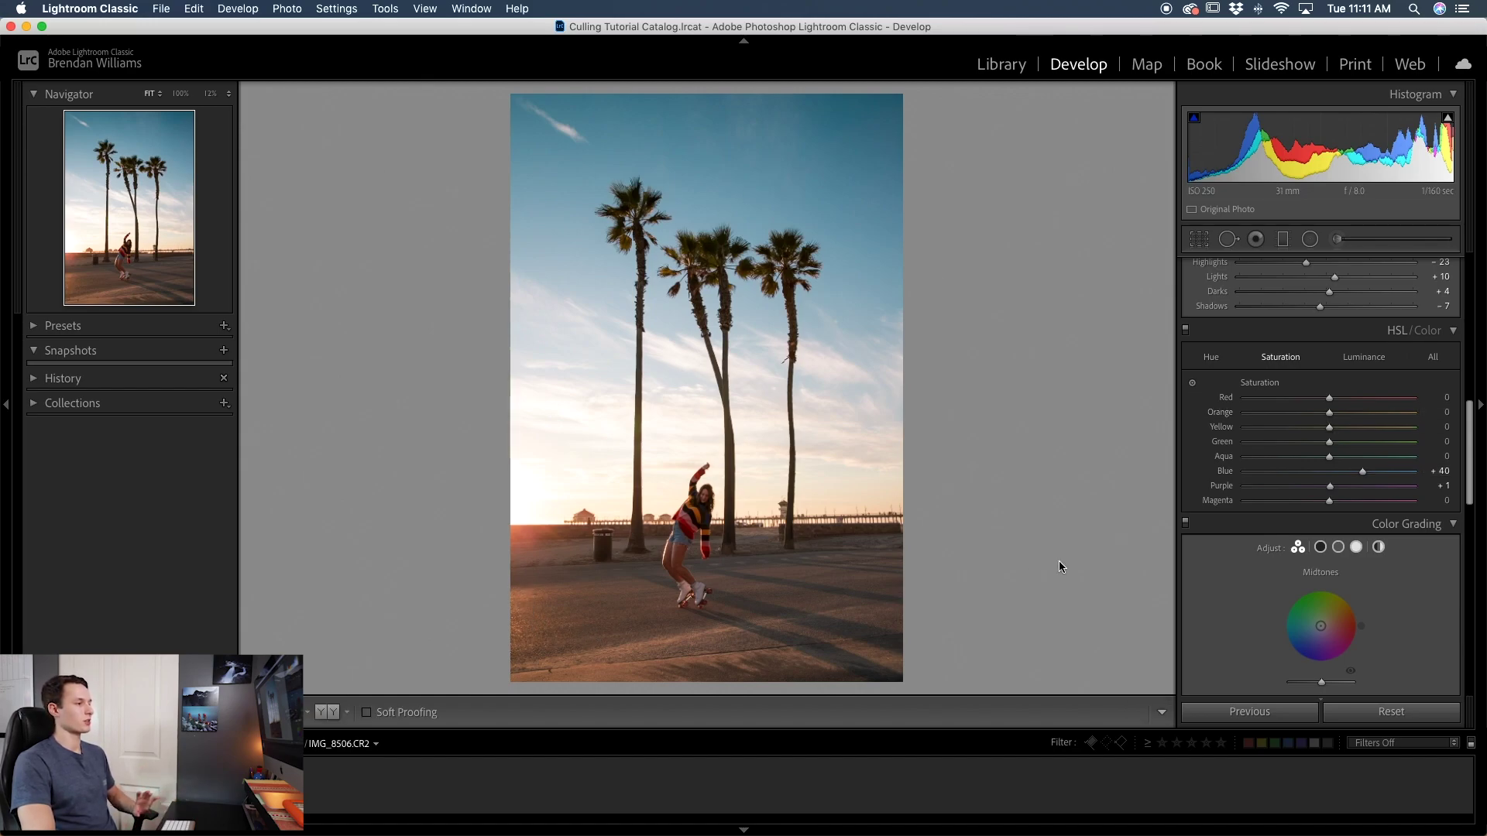
Step: Brighten the sky to Blue luminance +30 and trim Blue saturation back to +18
click(1364, 357)
click(1192, 384)
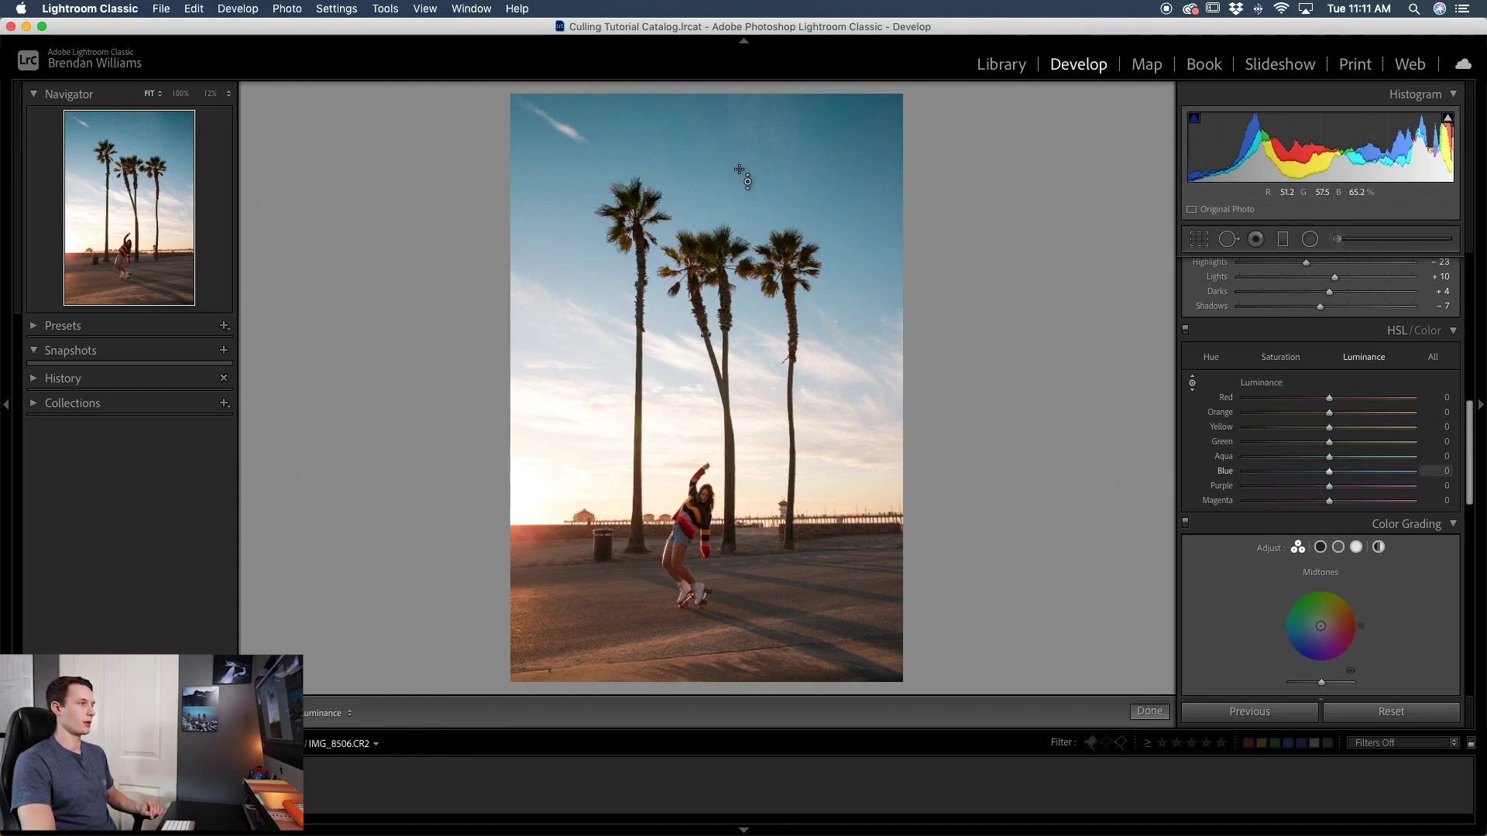
drag(696, 202, 697, 256)
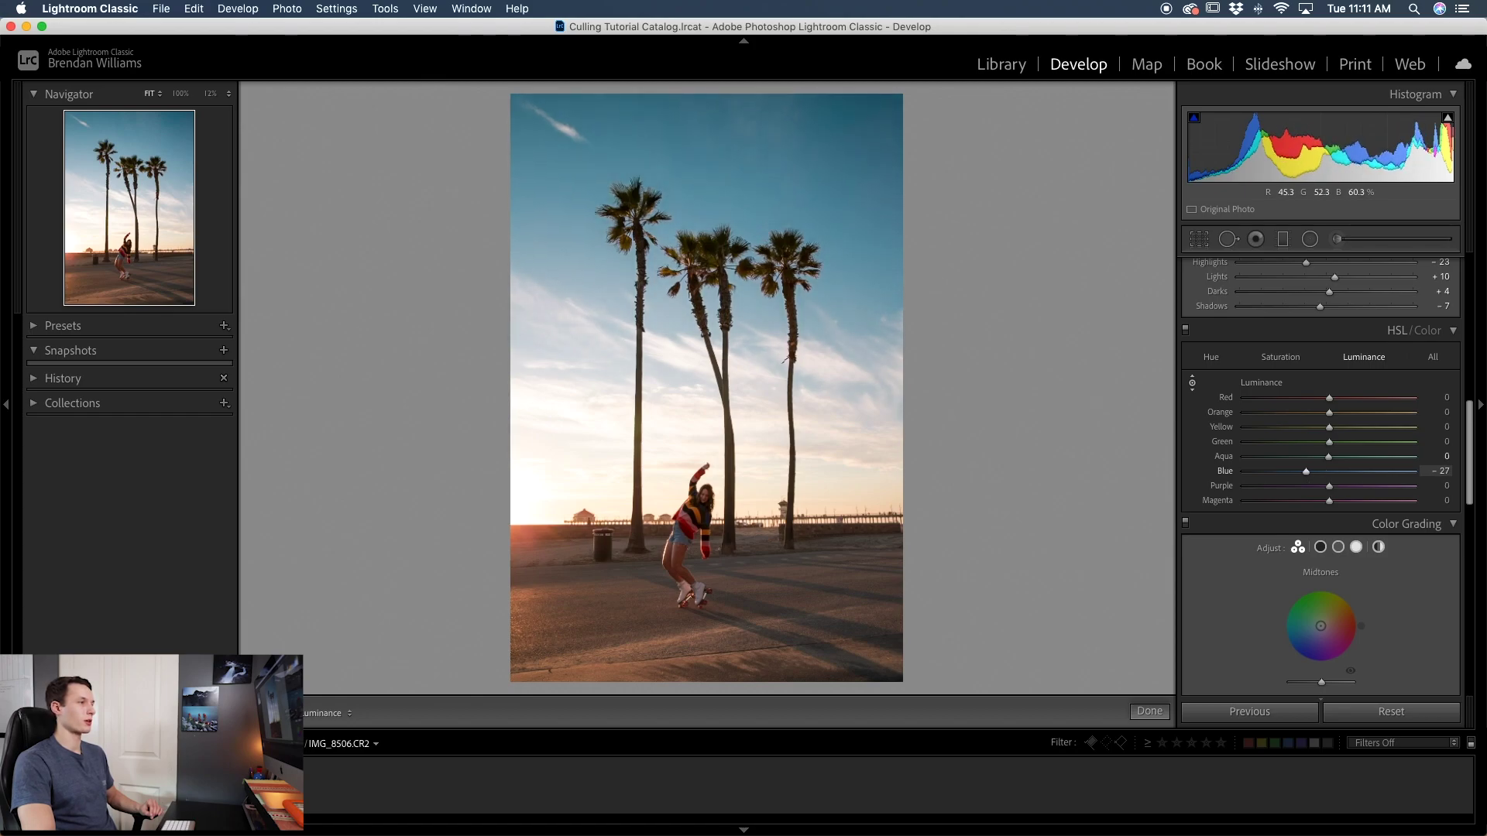
drag(697, 256, 697, 155)
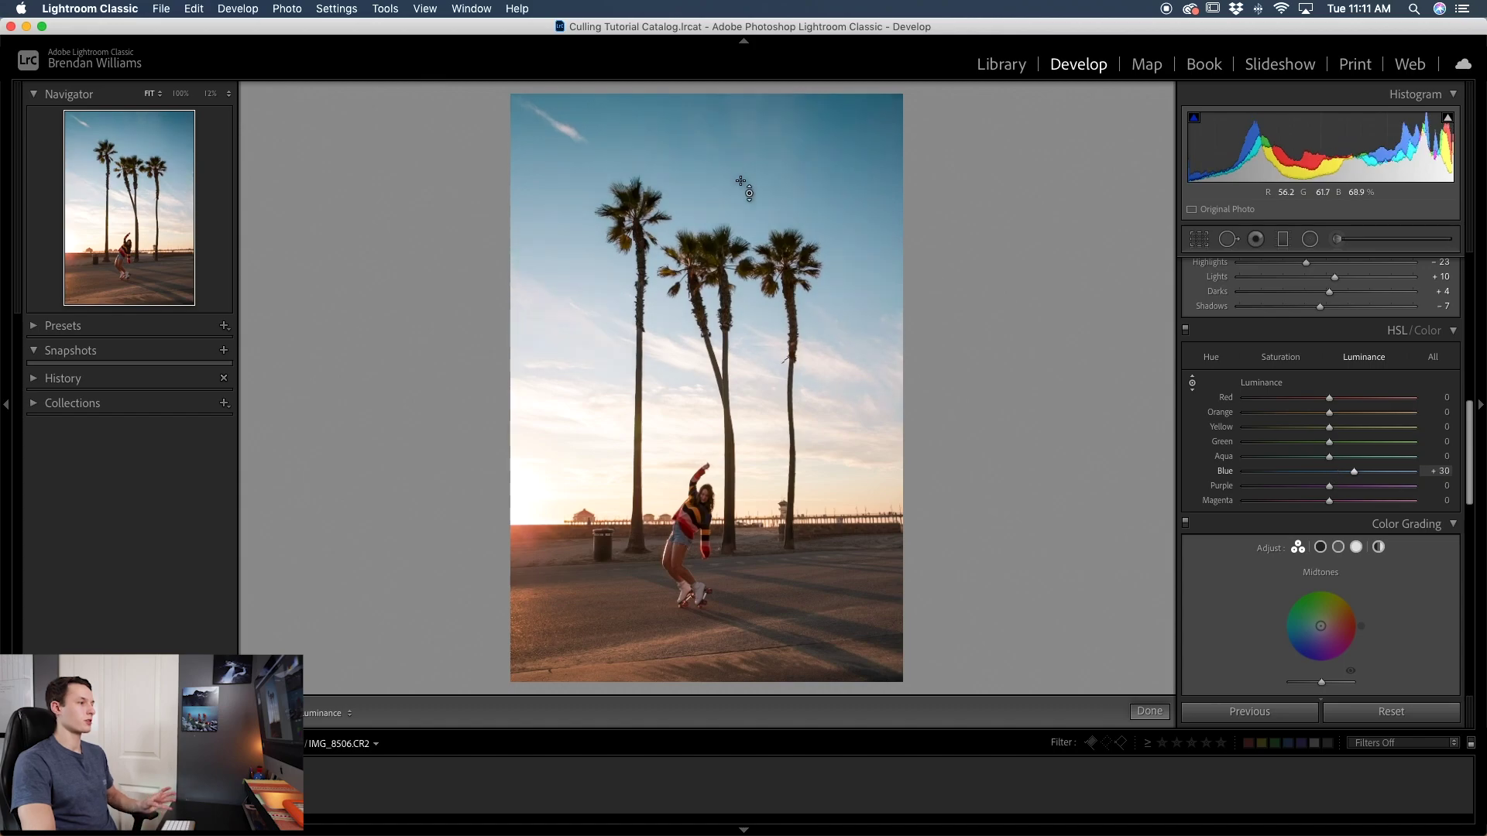
click(1280, 357)
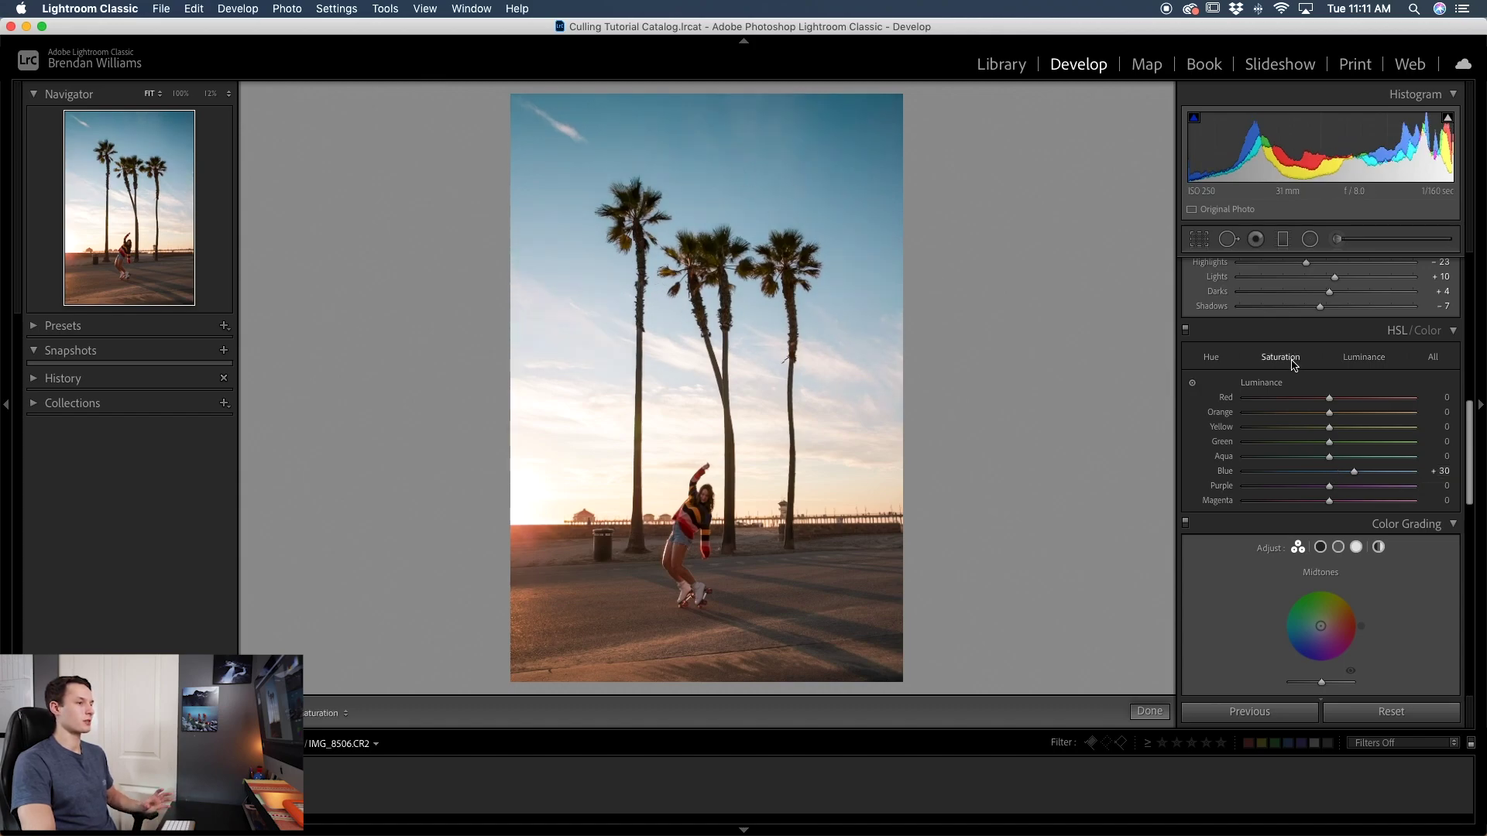
mouse_move(1352, 472)
mouse_down()
mouse_move(1367, 481)
mouse_move(1352, 478)
mouse_up()
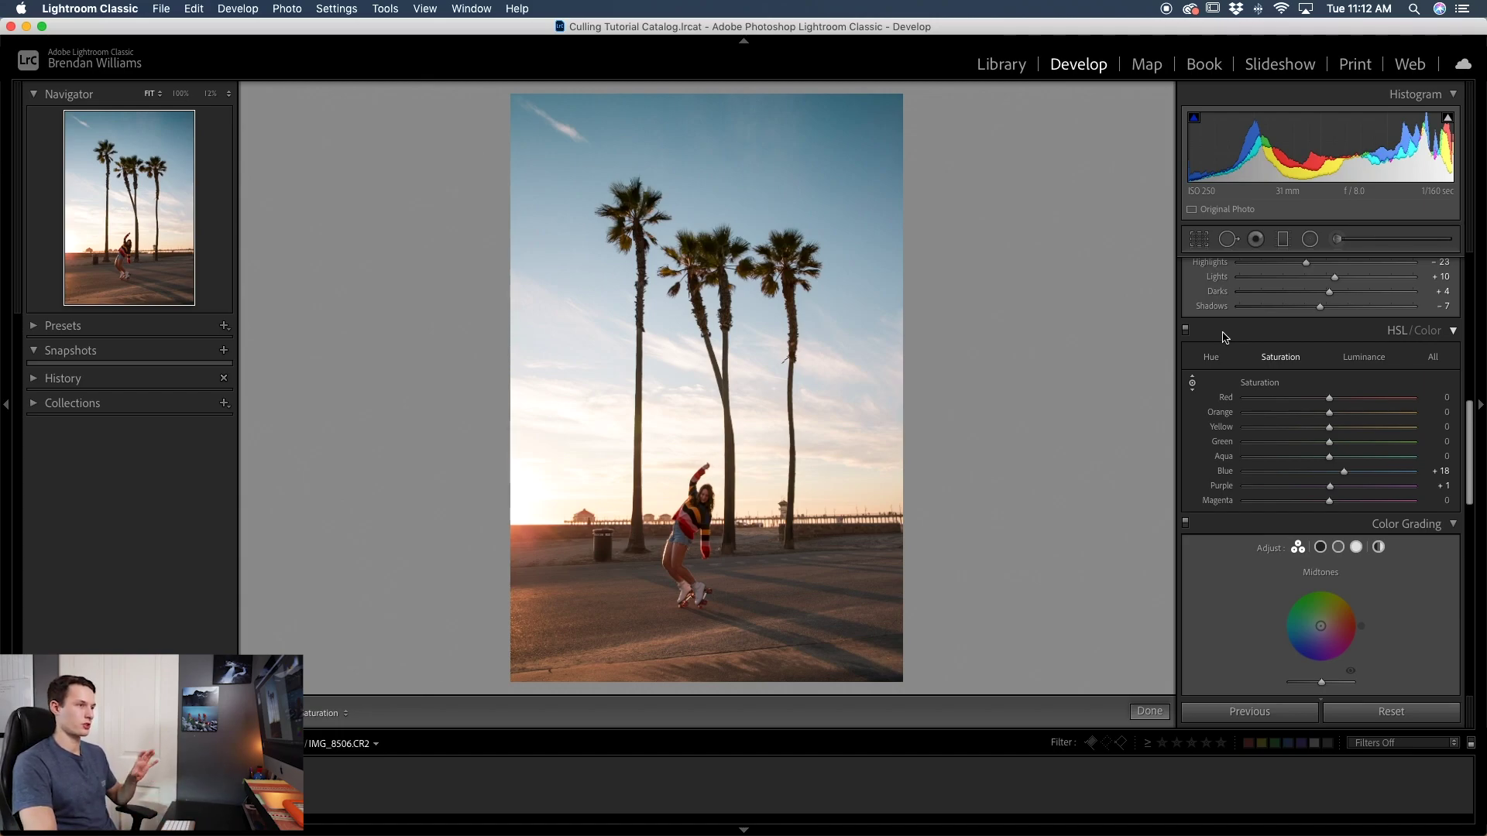
Step: Toggle the HSL adjustments off and on to compare the before and after
click(1185, 330)
click(1185, 330)
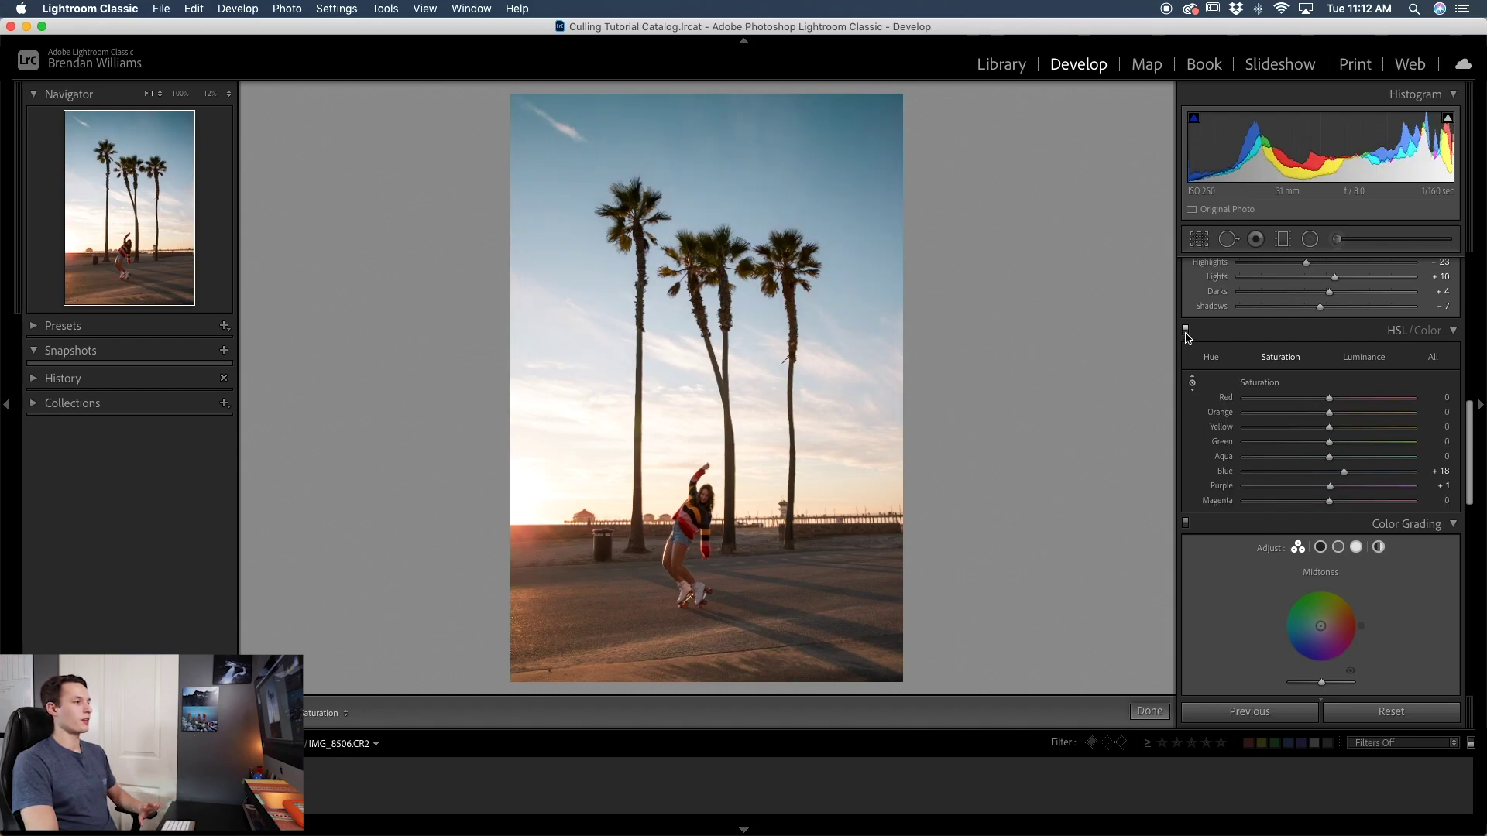
click(1186, 330)
click(1186, 330)
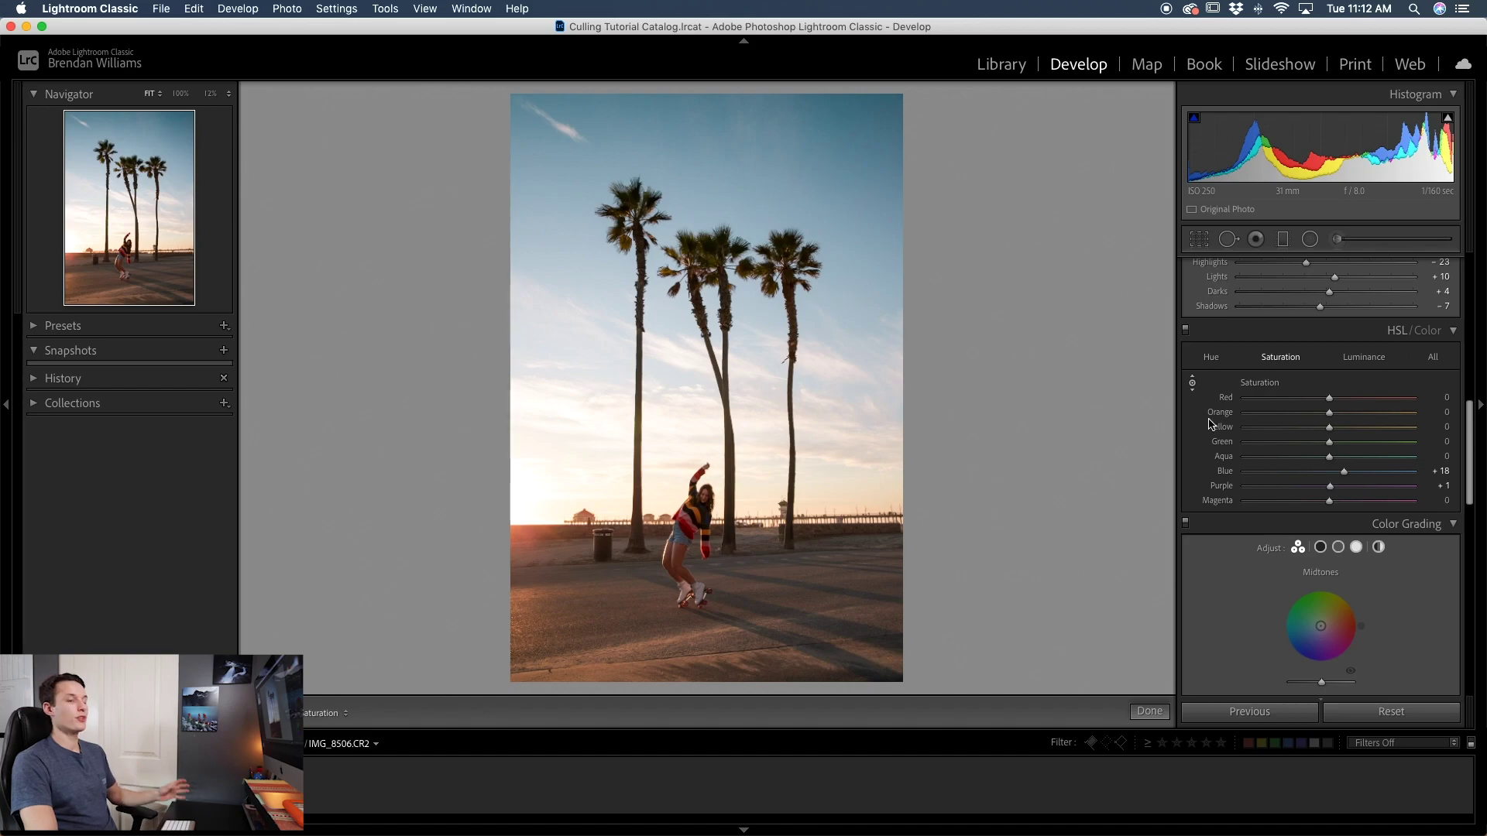
scroll(1210, 423, down, 5)
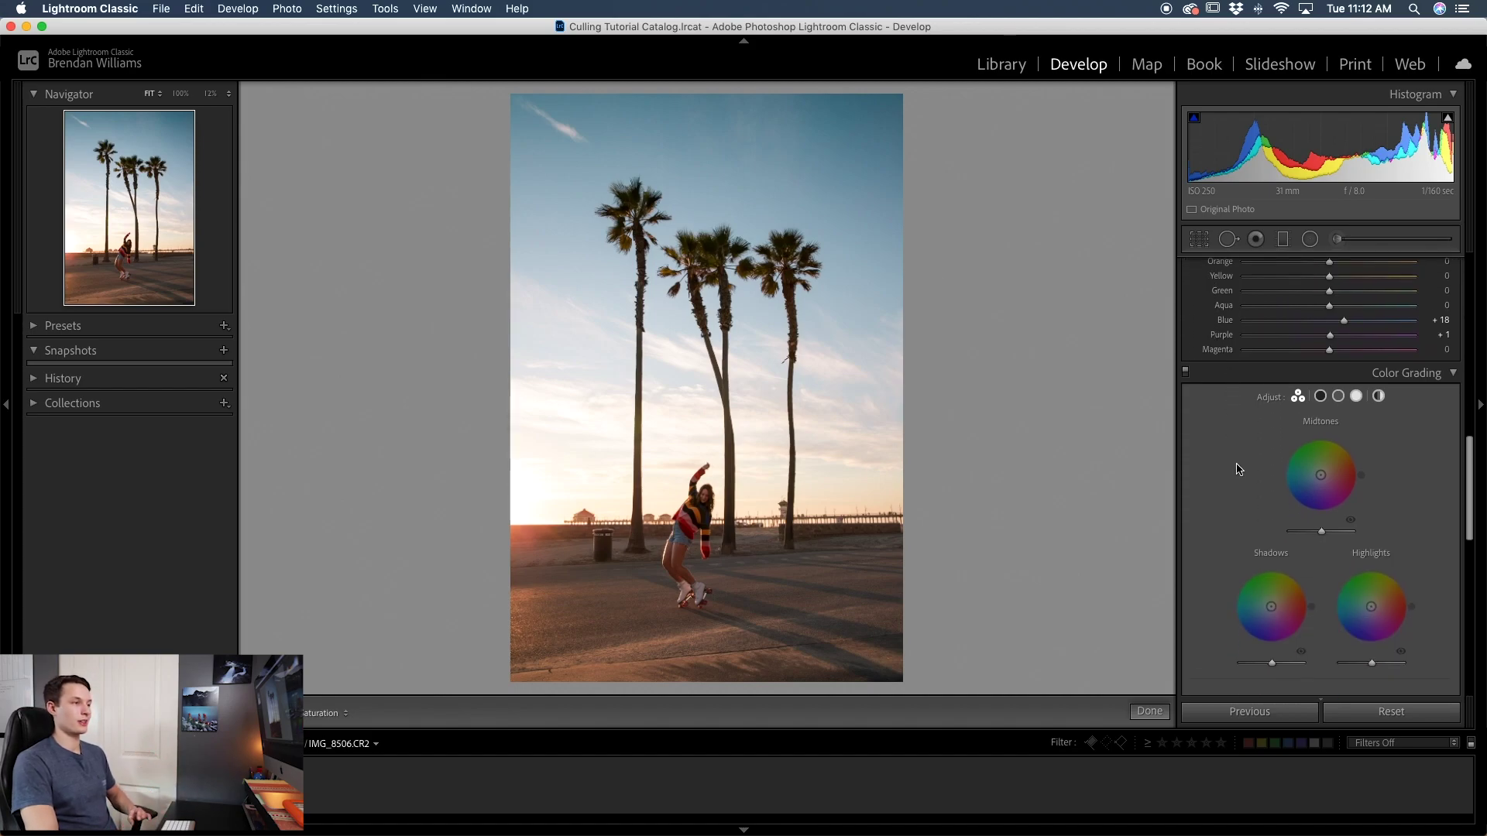
Step: Tint the Color Grading midtones a faint orange at Hue 35, Saturation 10
scroll(1237, 469, down, 2)
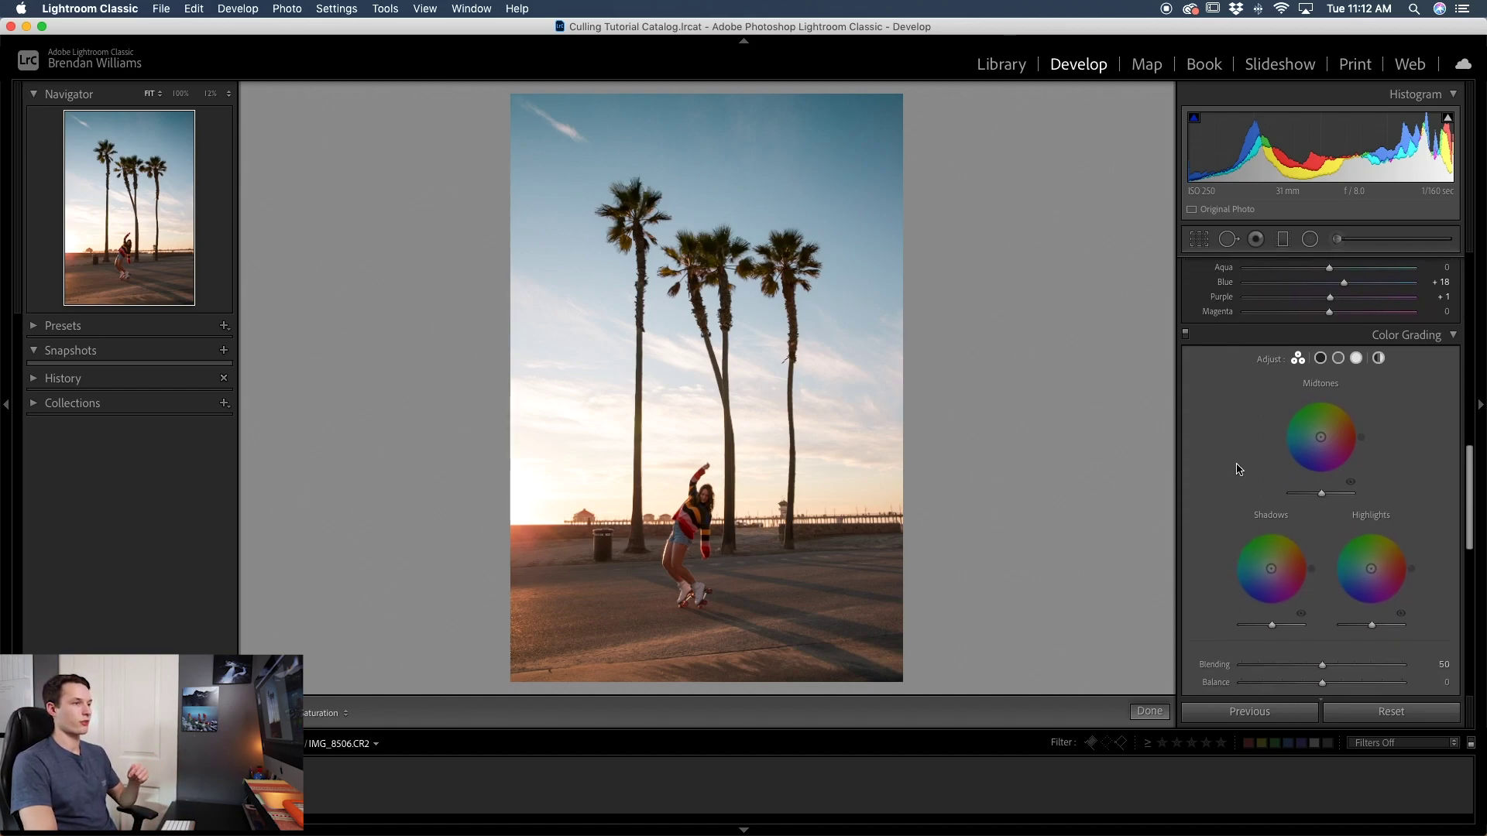
scroll(1236, 469, down, 2)
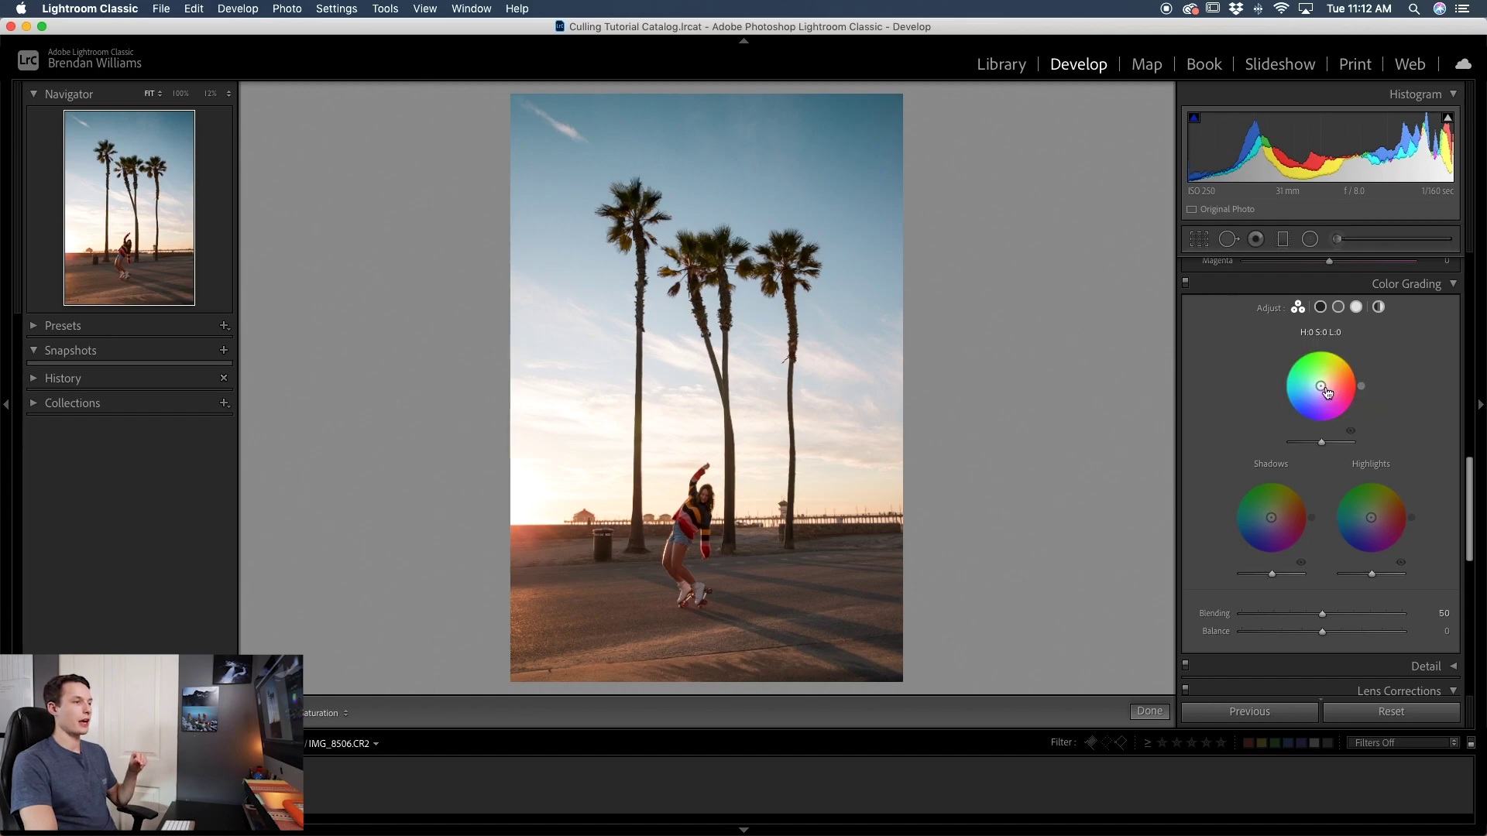
mouse_move(1328, 388)
mouse_down()
mouse_move(1315, 378)
mouse_move(1322, 393)
mouse_move(1333, 383)
mouse_up()
double_click(1327, 361)
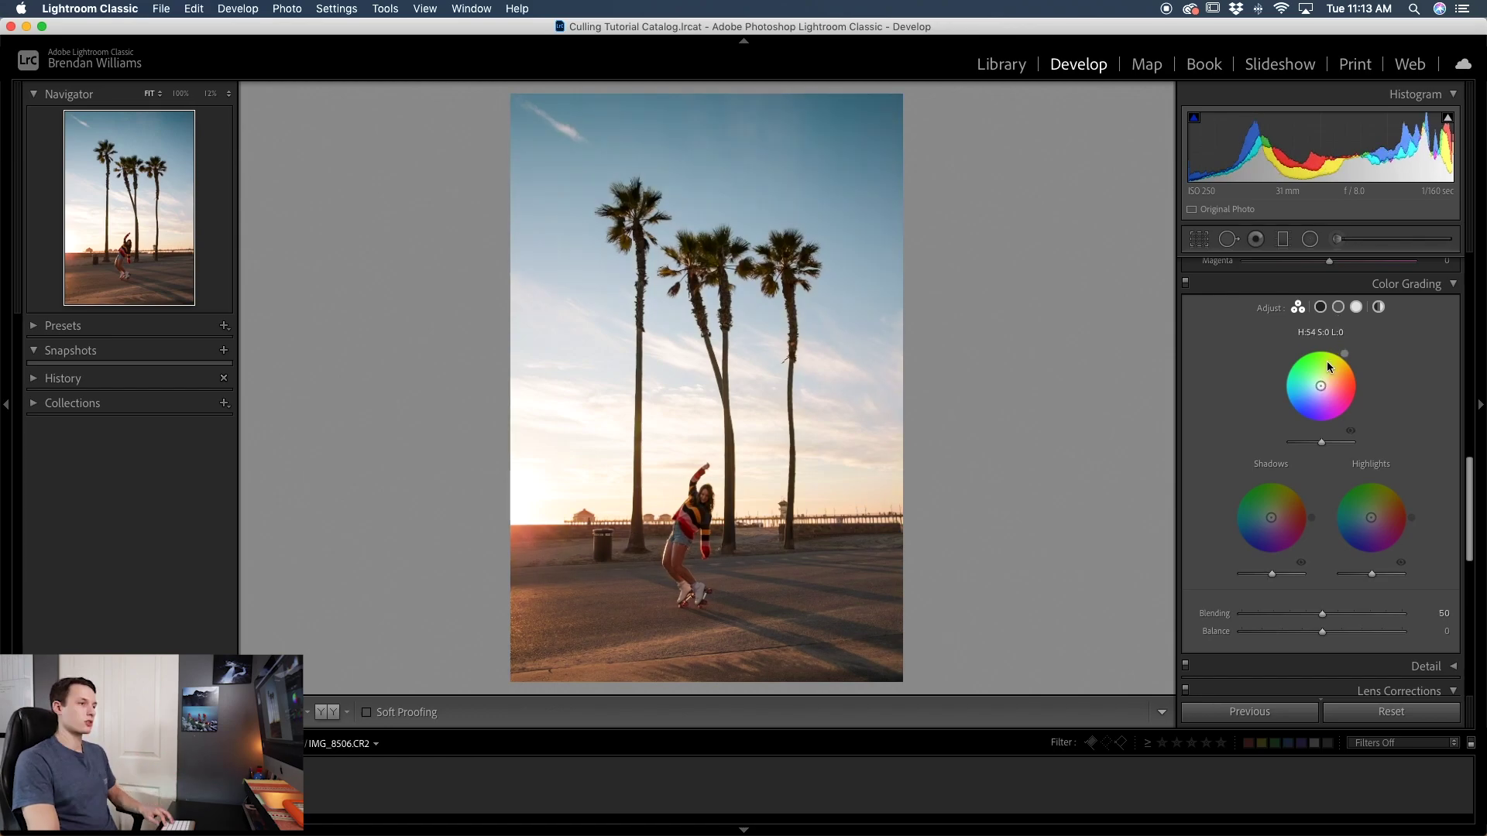
drag(1322, 392, 1324, 385)
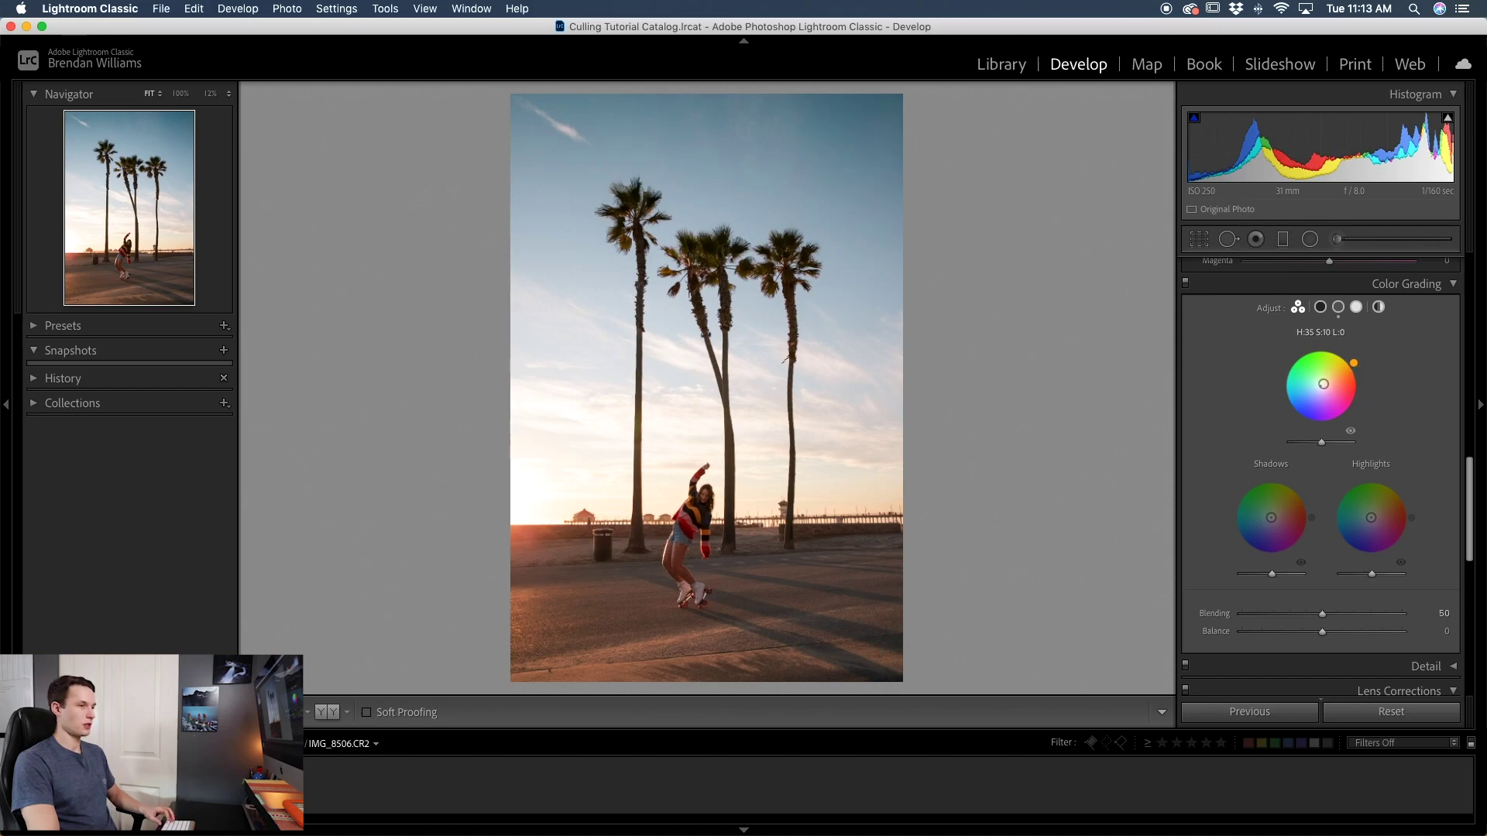
mouse_move(1352, 361)
mouse_down()
mouse_move(1334, 377)
mouse_move(1344, 369)
mouse_up()
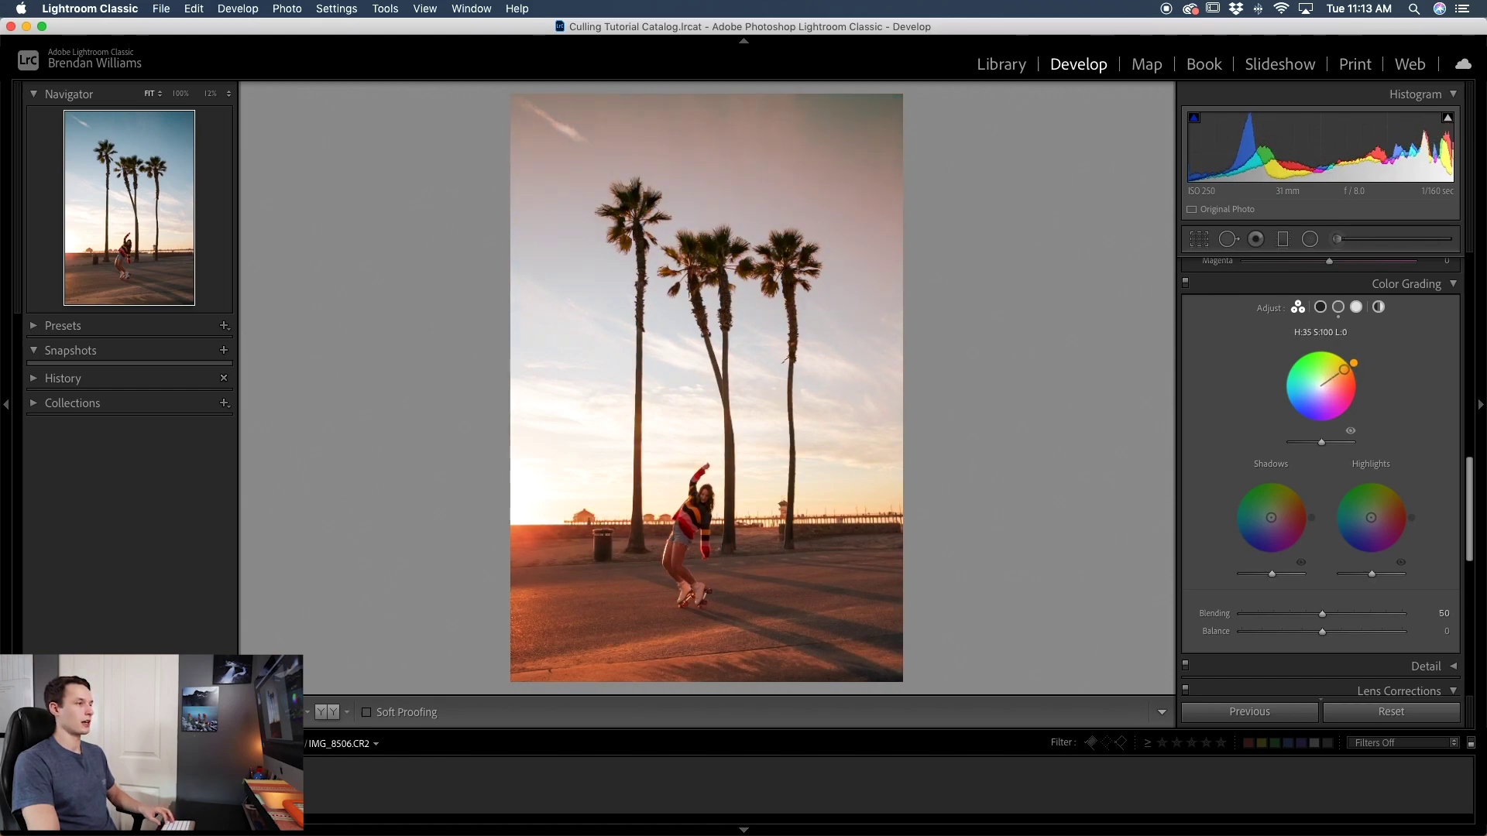
double_click(1343, 369)
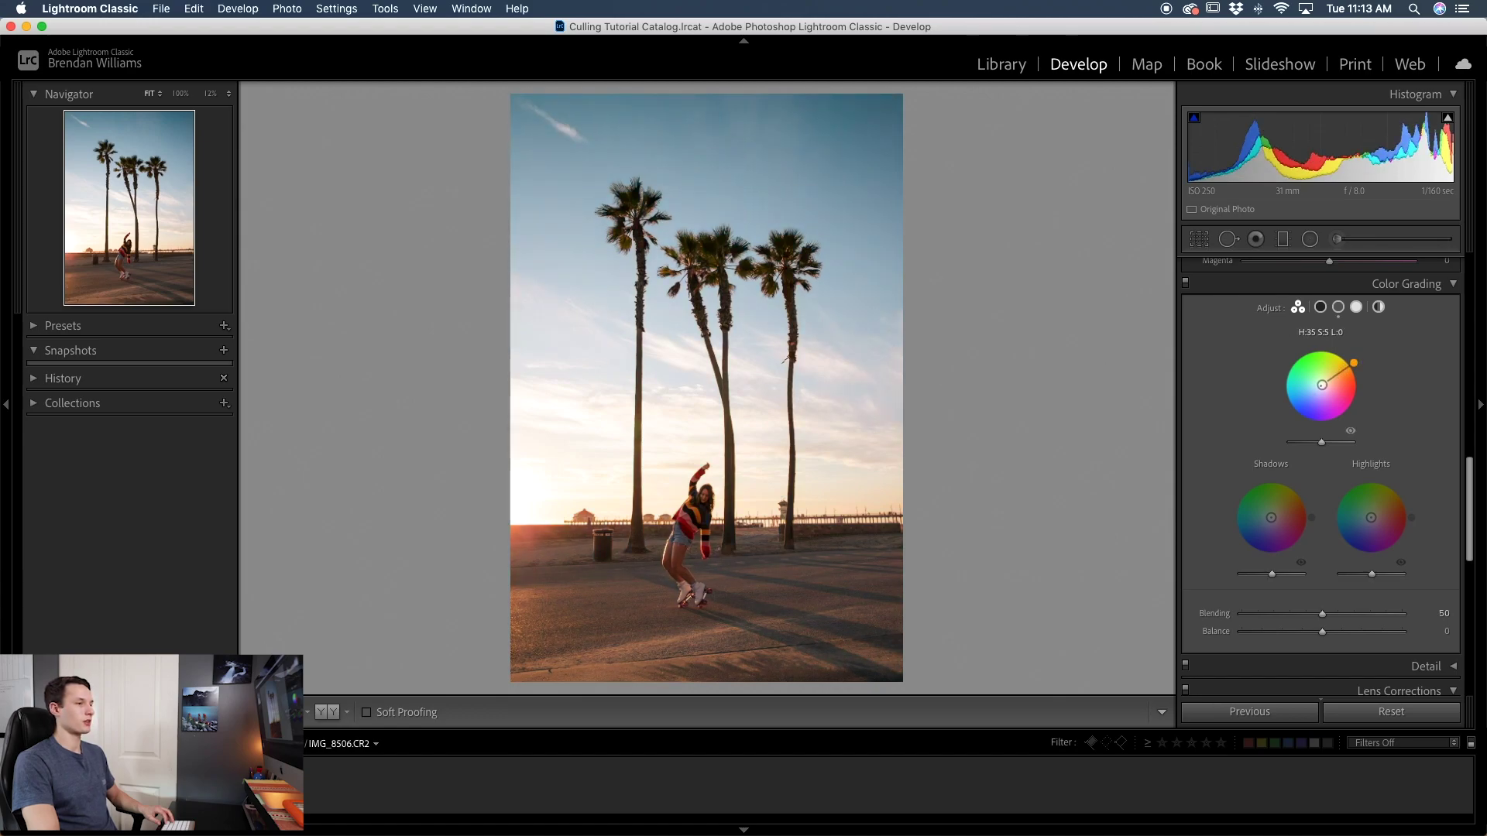
drag(1323, 384, 1324, 388)
scroll(1272, 496, down, 2)
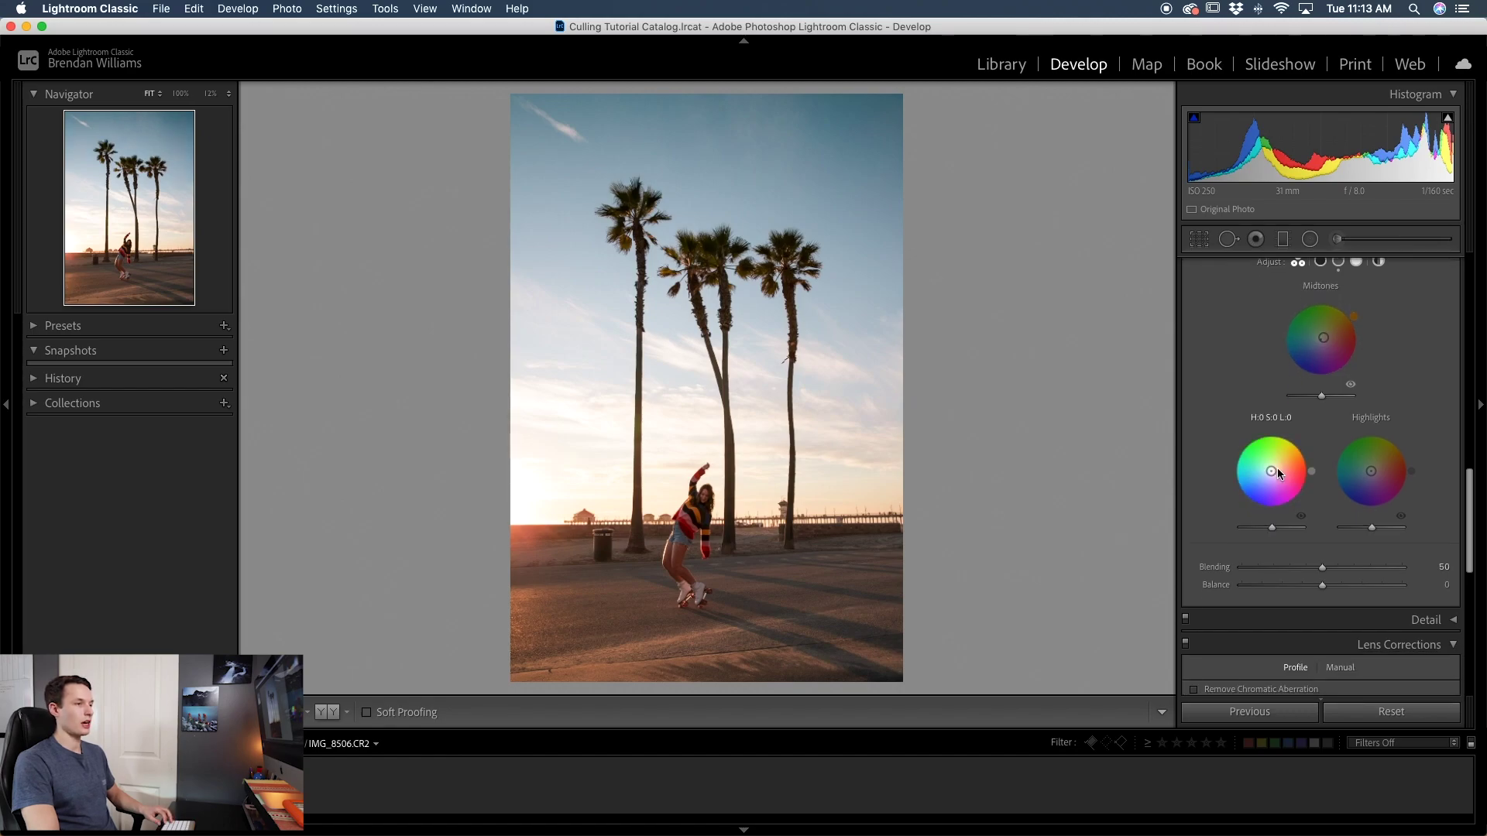
Step: Give the shadows a weak warm tint and the highlights a warm Hue 44, Saturation 37 tint
drag(1273, 475, 1279, 466)
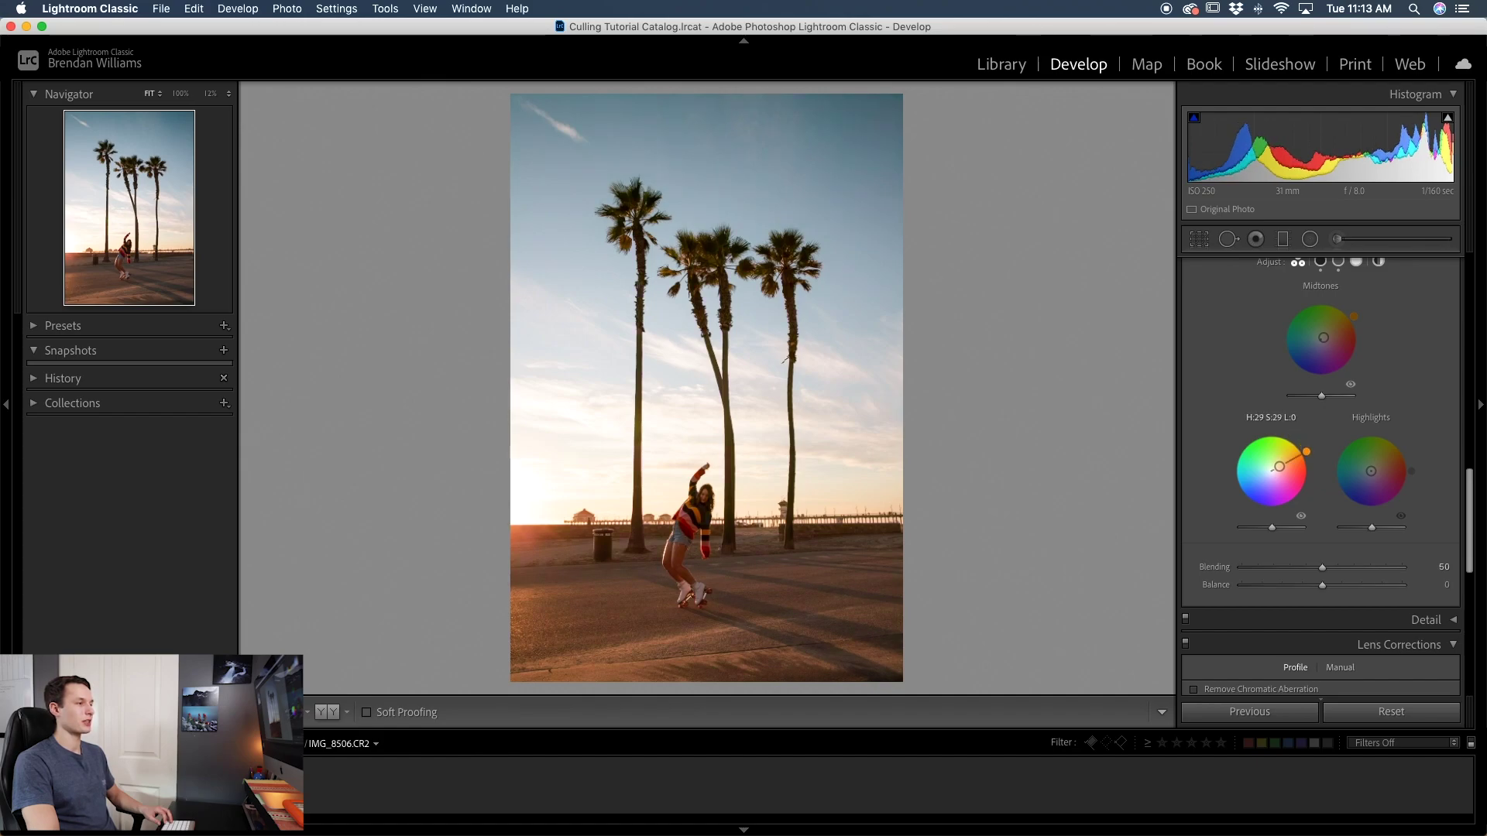
drag(1279, 467, 1276, 469)
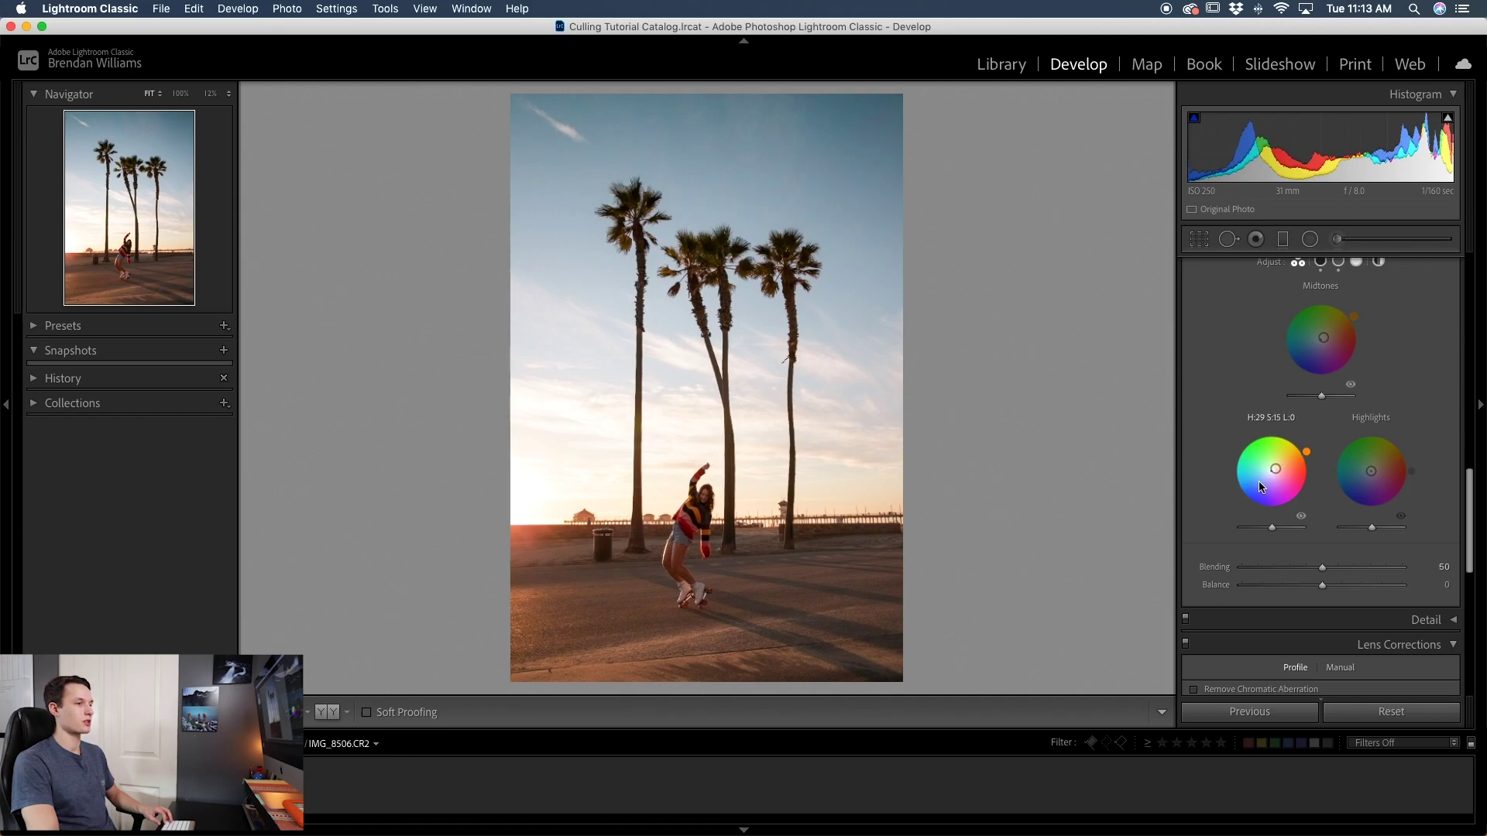
drag(1371, 471, 1376, 466)
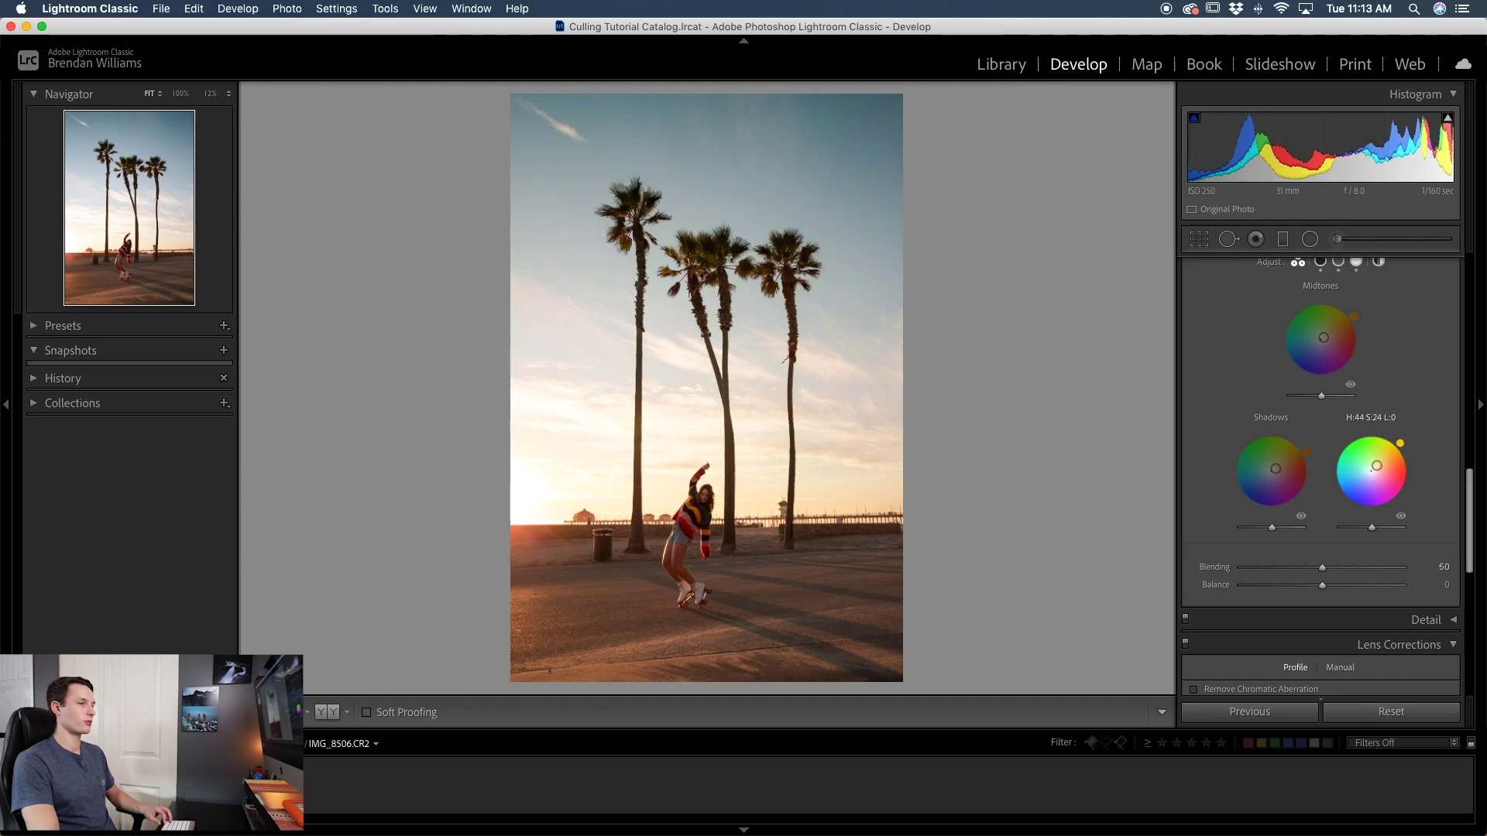
drag(1376, 465, 1379, 462)
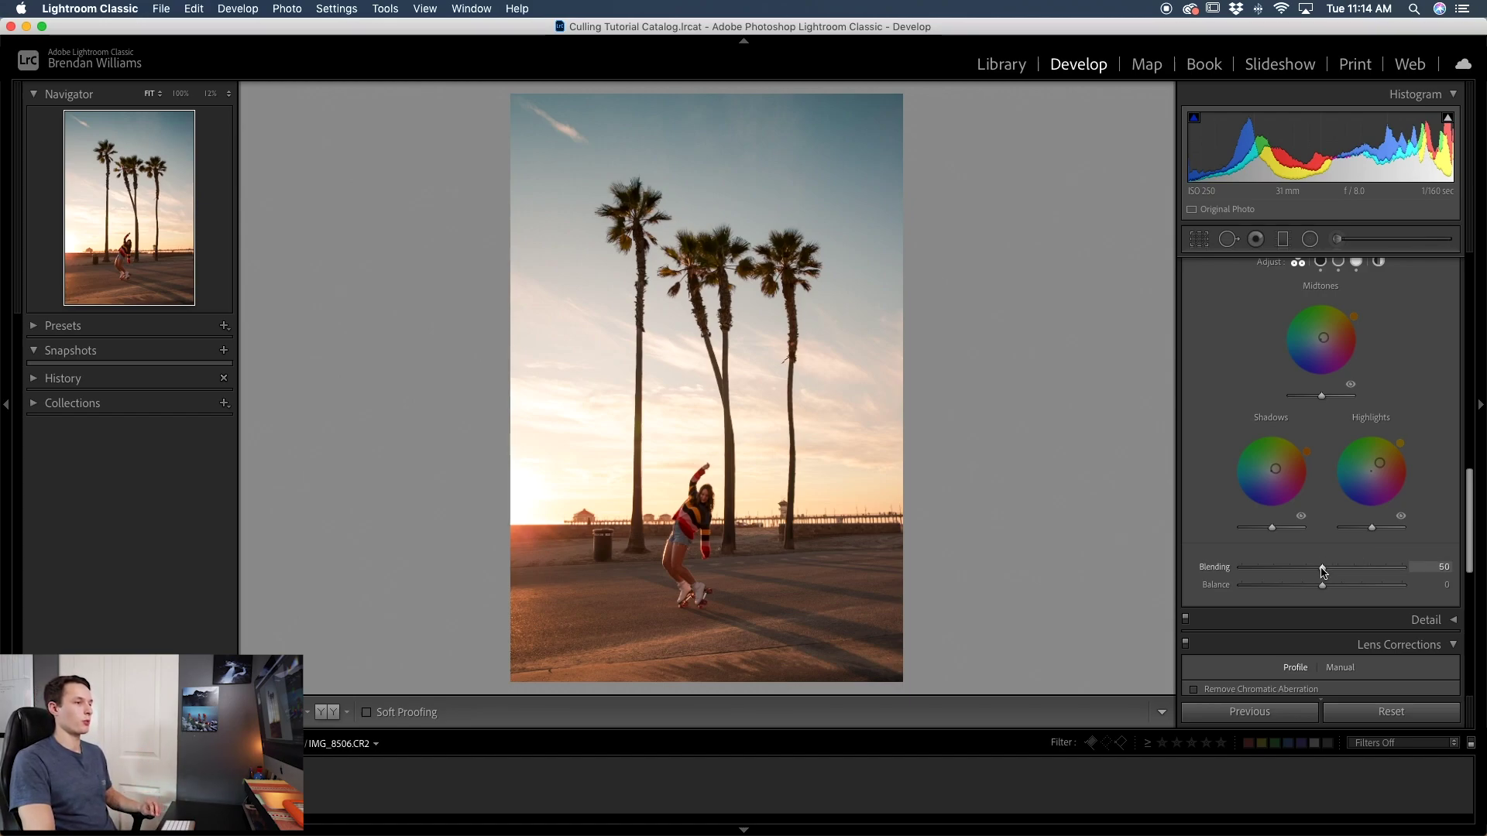
Step: Set Color Grading Blending to 32 and Balance to +19
mouse_move(1323, 572)
mouse_down()
mouse_move(1249, 569)
mouse_move(1320, 570)
mouse_move(1297, 570)
mouse_up()
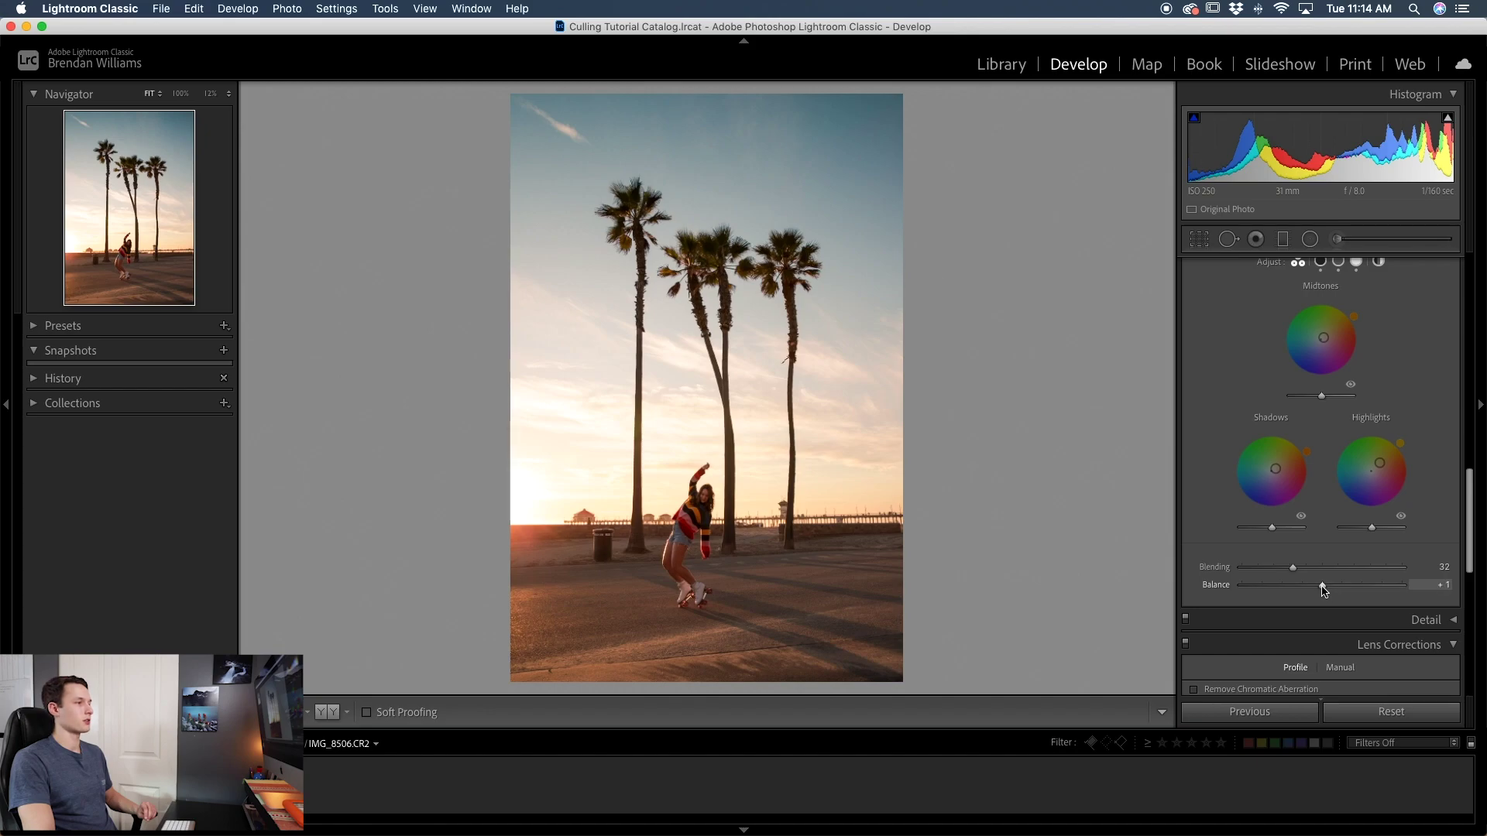
mouse_move(1324, 590)
mouse_down()
mouse_move(1393, 589)
mouse_move(1231, 588)
mouse_move(1337, 589)
mouse_up()
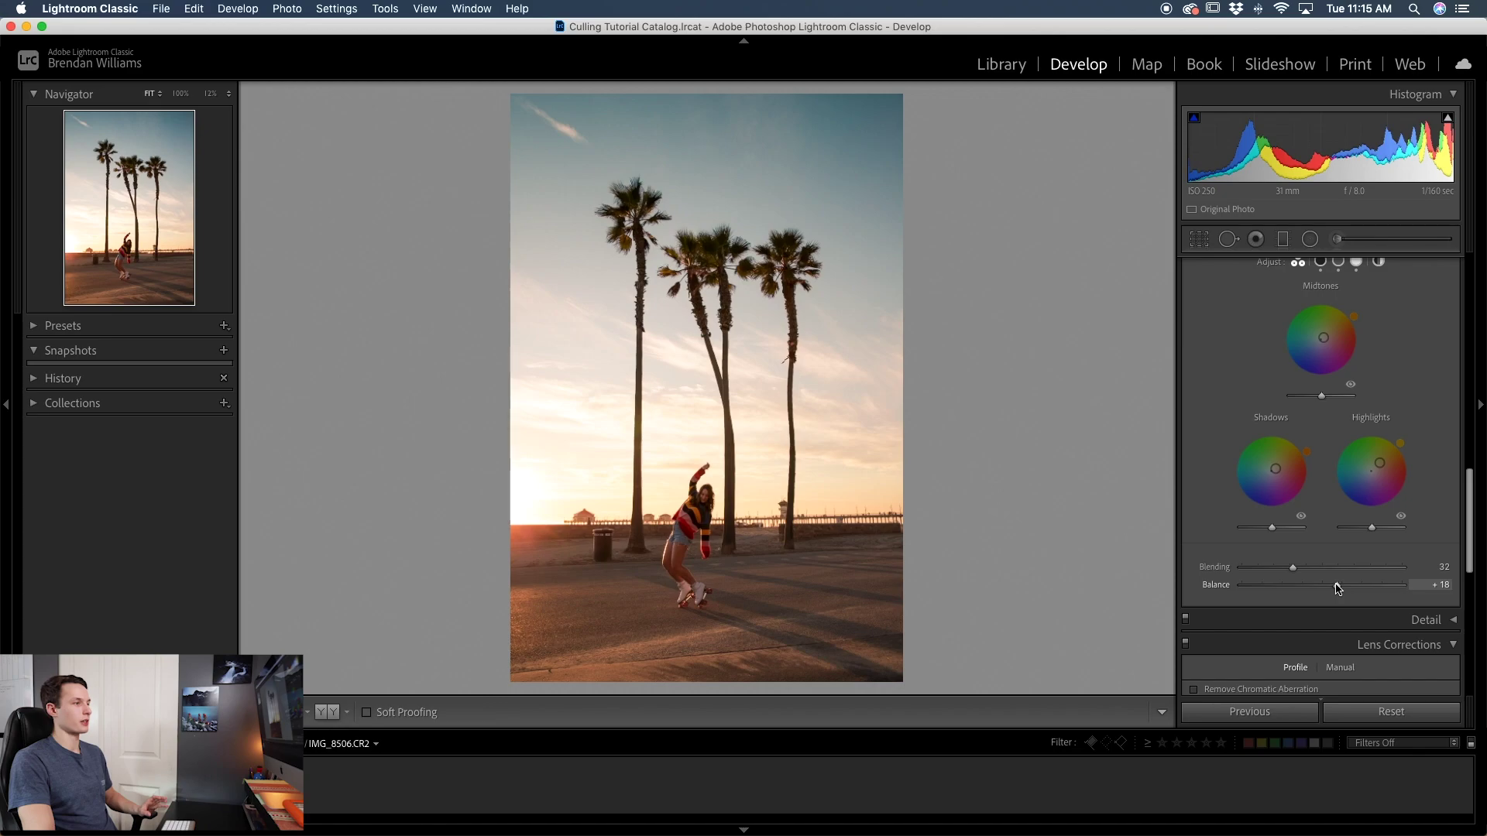
scroll(1339, 588, up, 2)
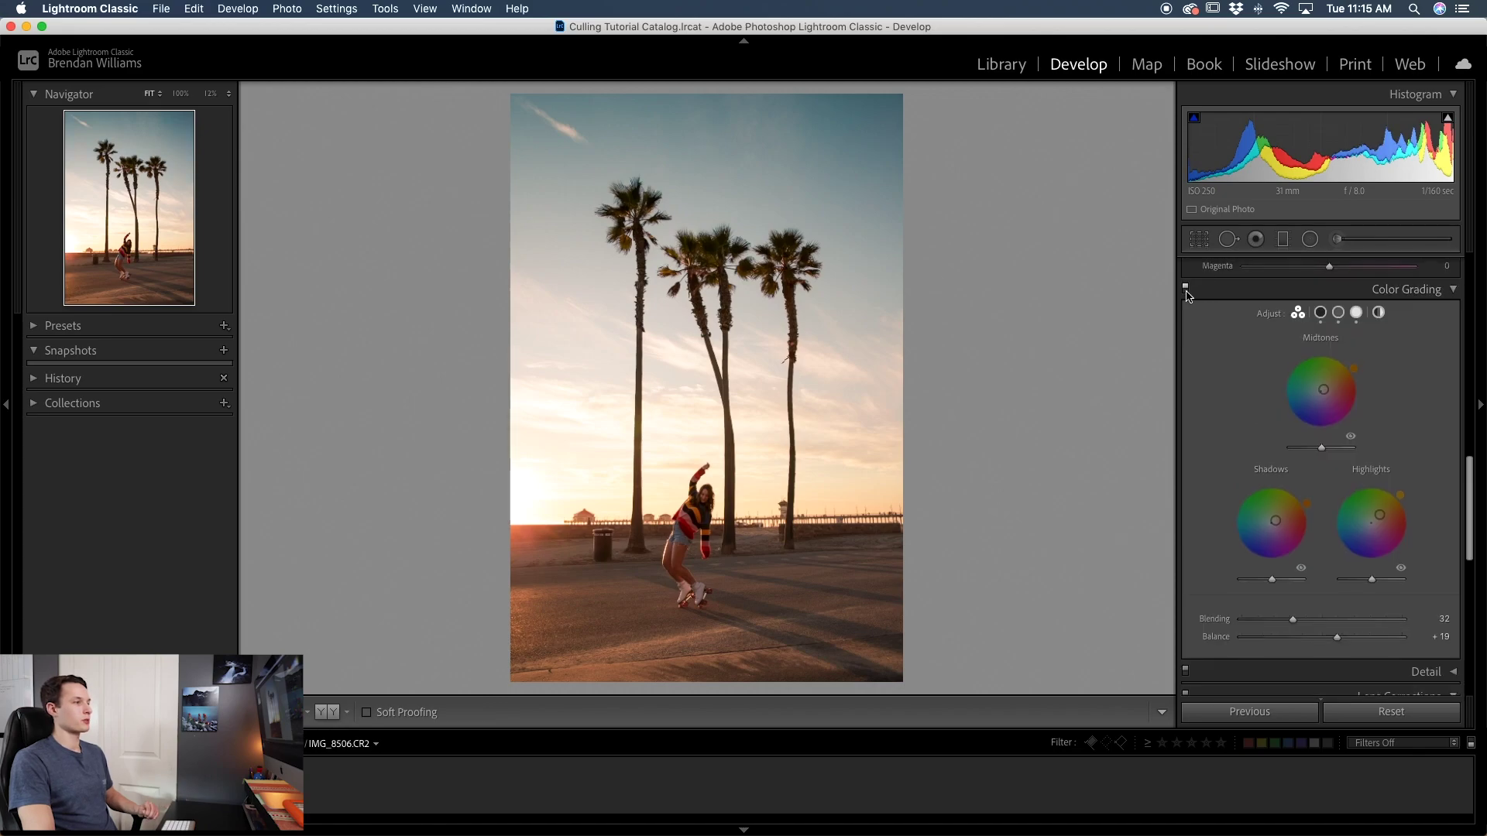
Step: Toggle Color Grading off and on repeatedly to compare the before and after
click(1185, 291)
click(1185, 292)
click(1185, 291)
click(1186, 291)
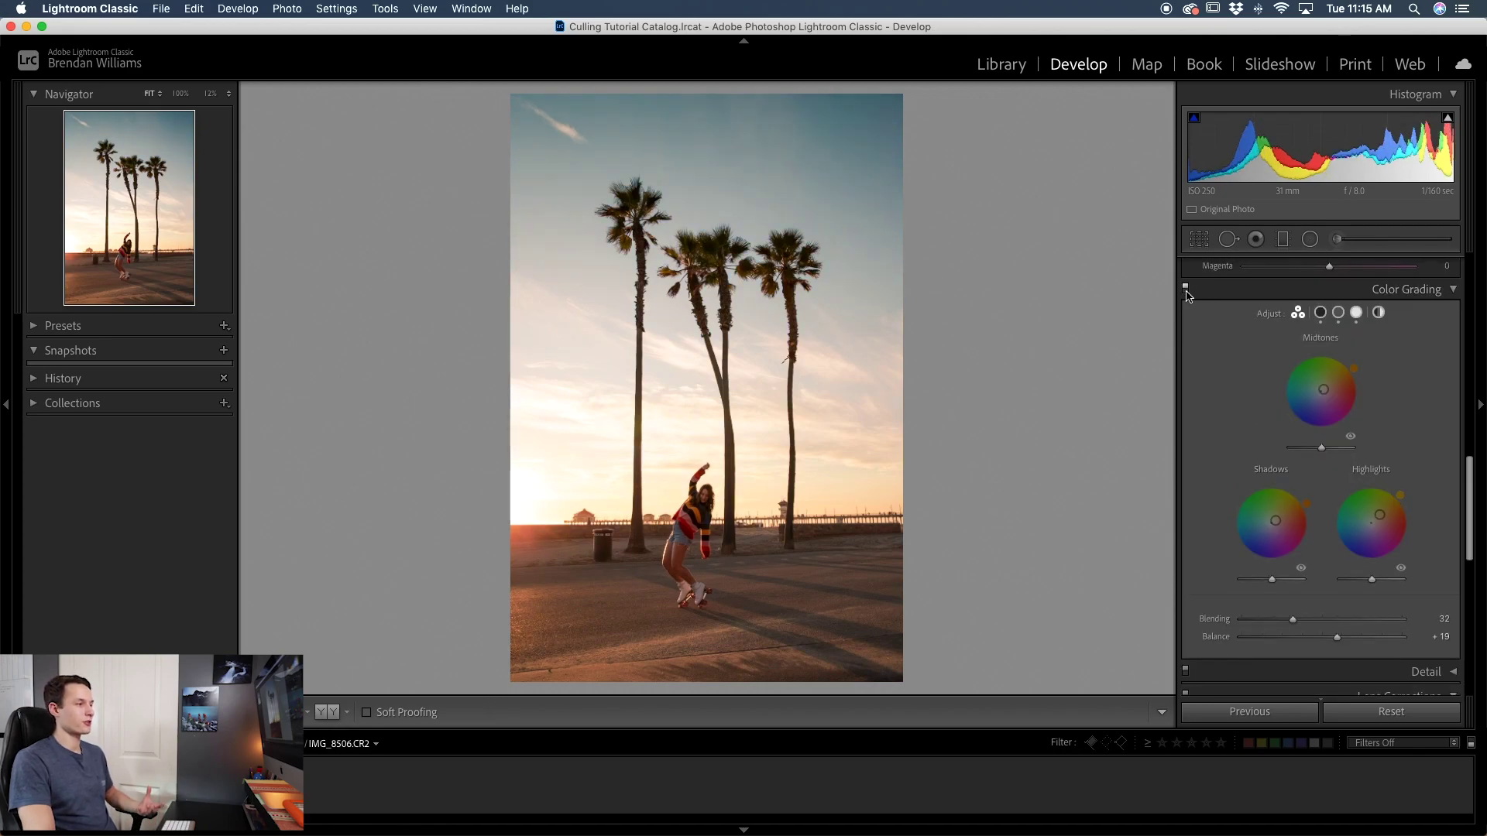
click(1186, 291)
click(1186, 291)
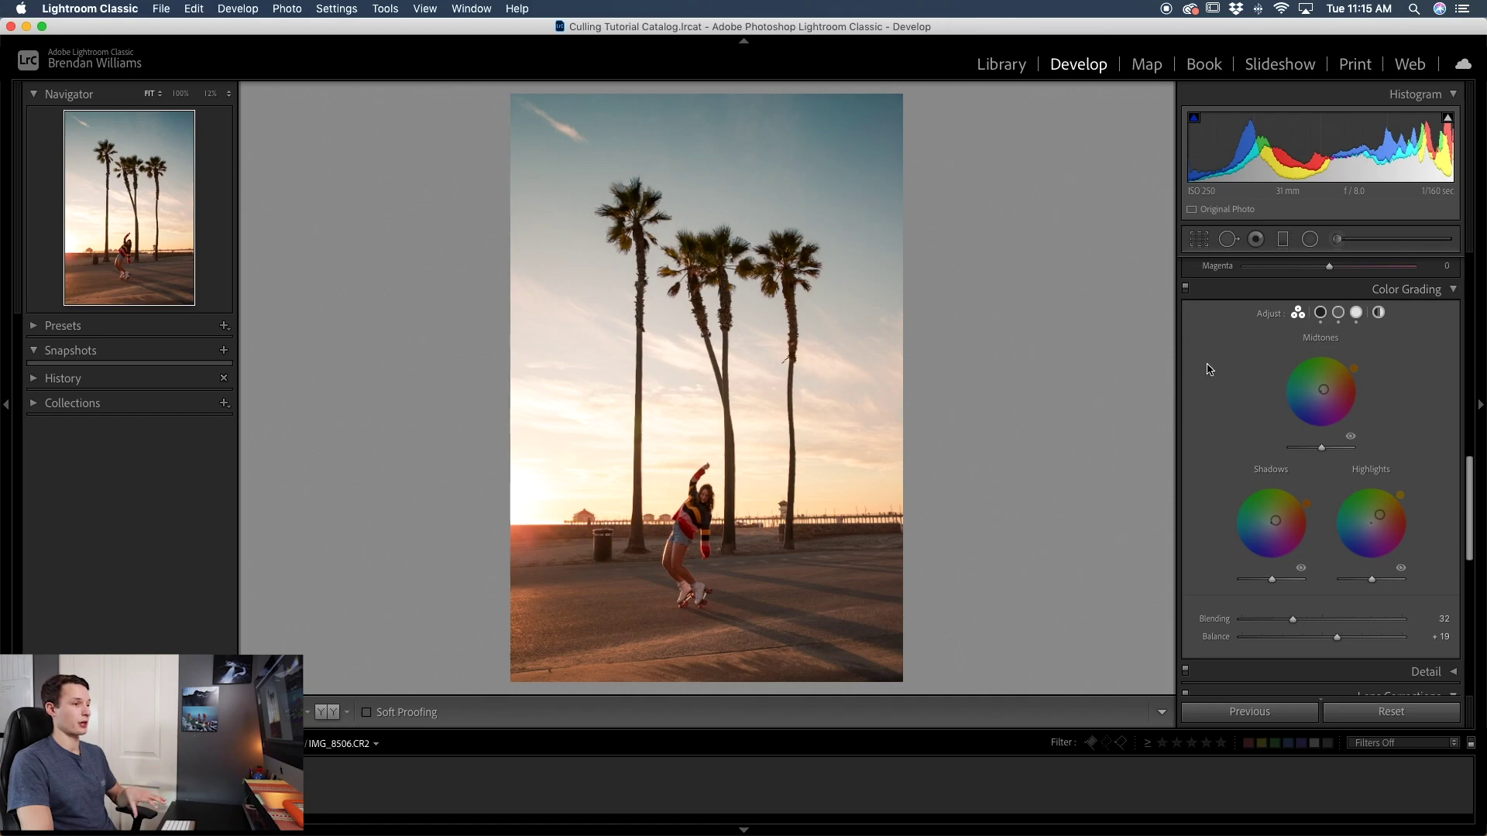
scroll(1242, 406, down, 5)
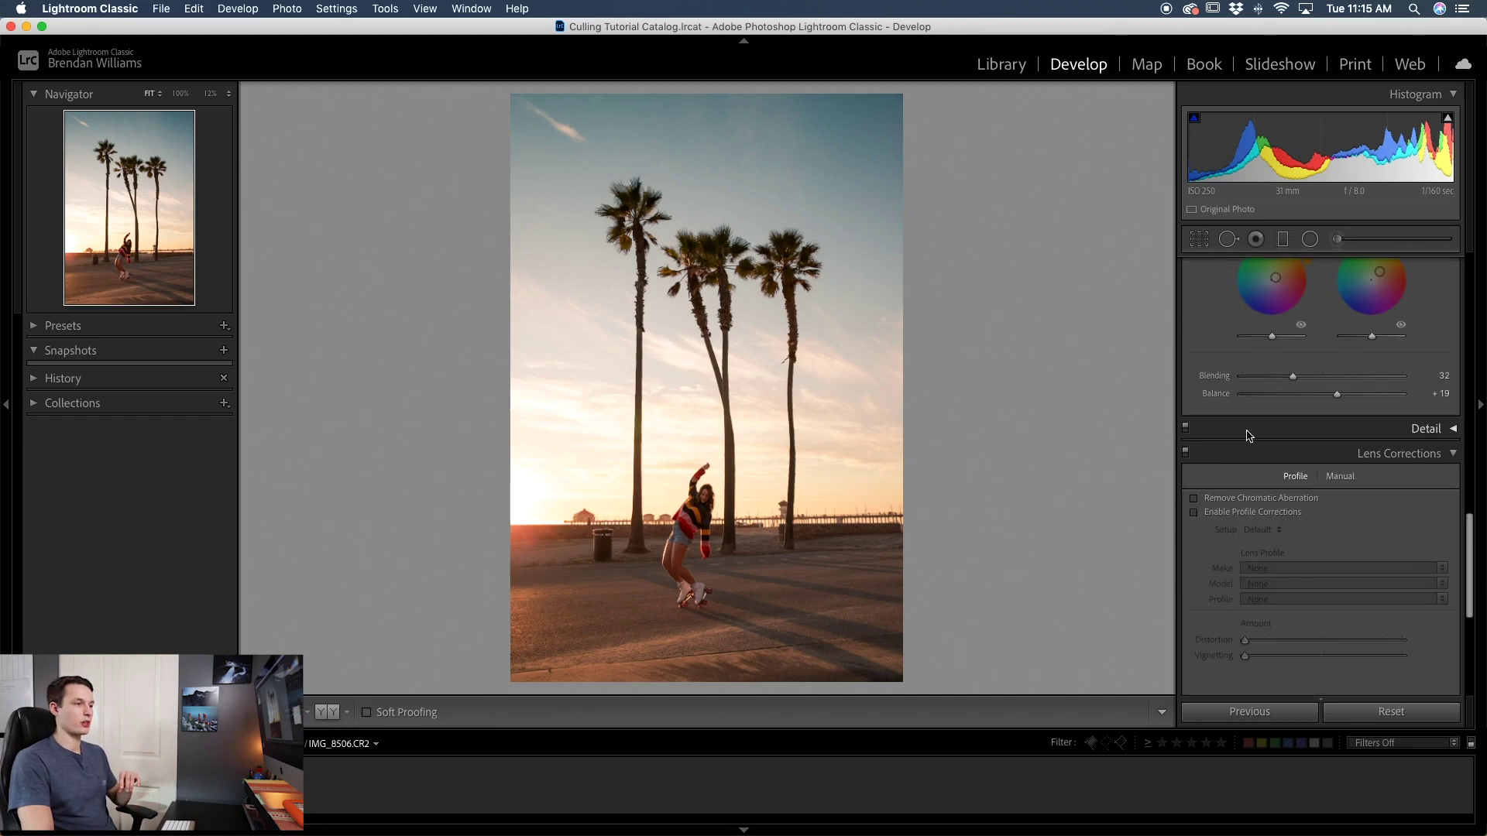
Step: Set Detail sharpening Amount to 53 and Luminance noise reduction to 10
click(1248, 428)
scroll(1249, 480, down, 6)
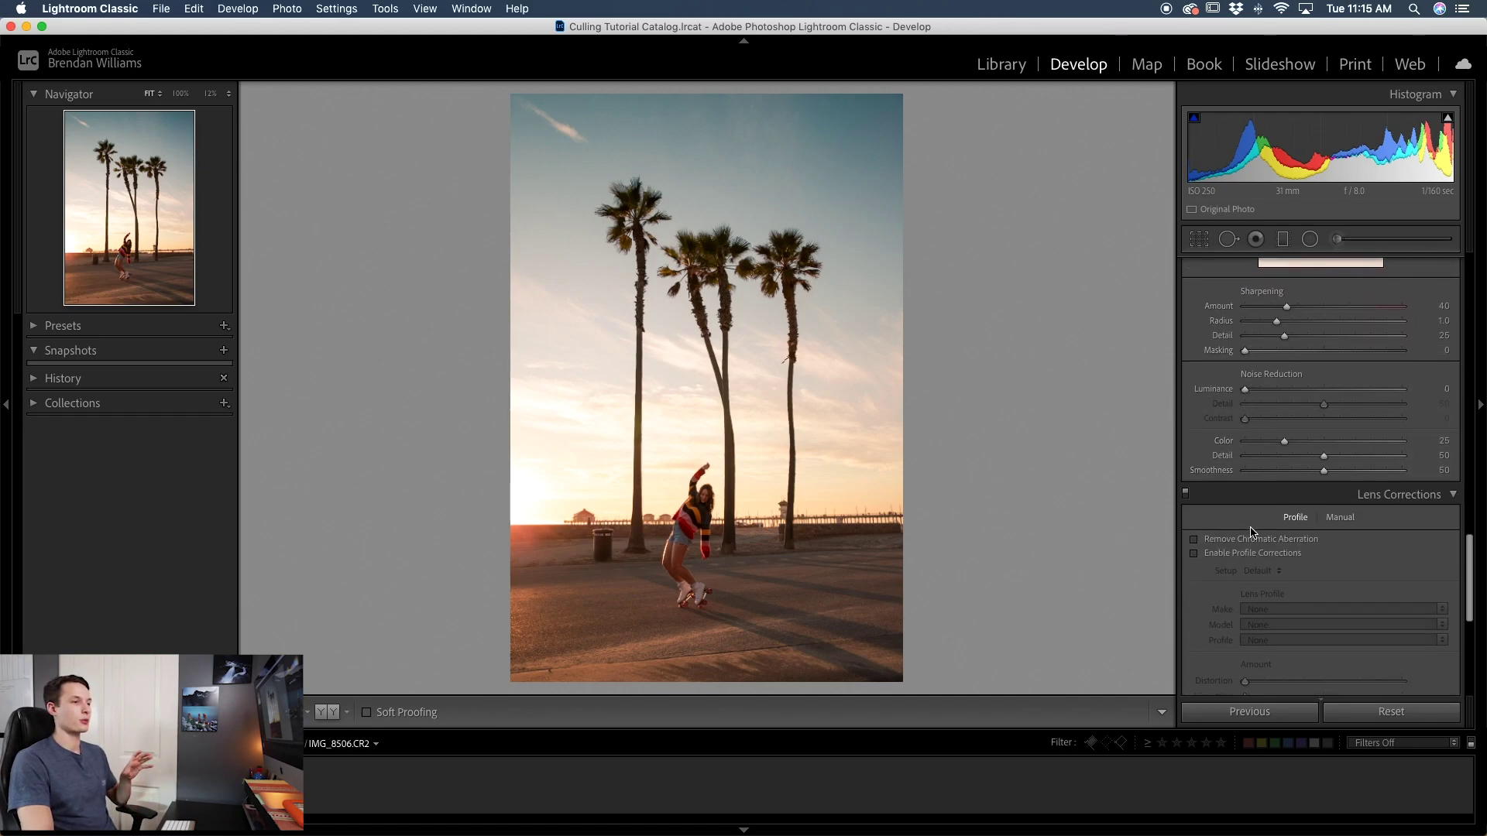
scroll(1245, 527, up, 1)
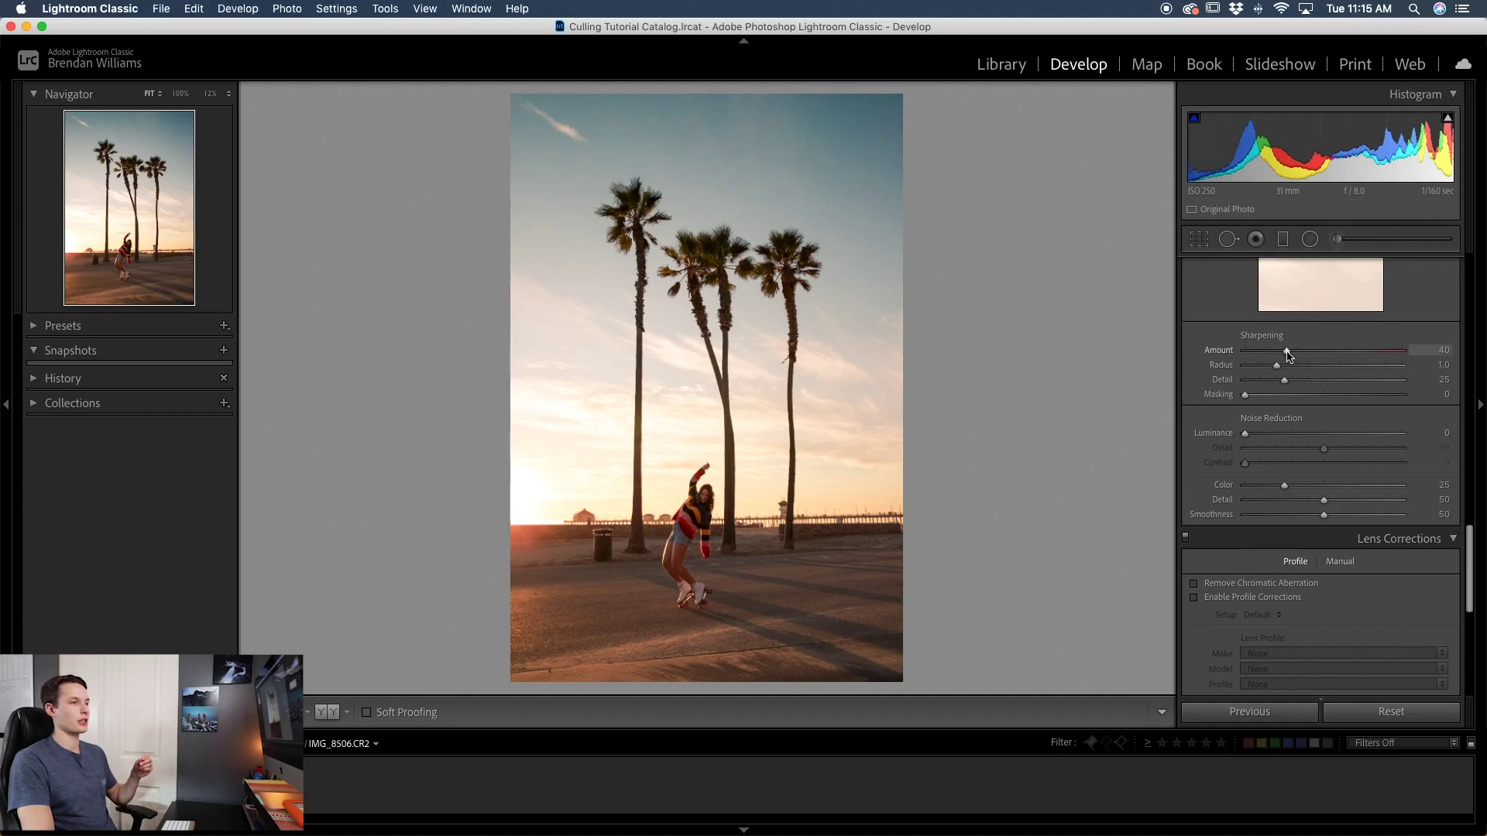
drag(1288, 354, 1302, 354)
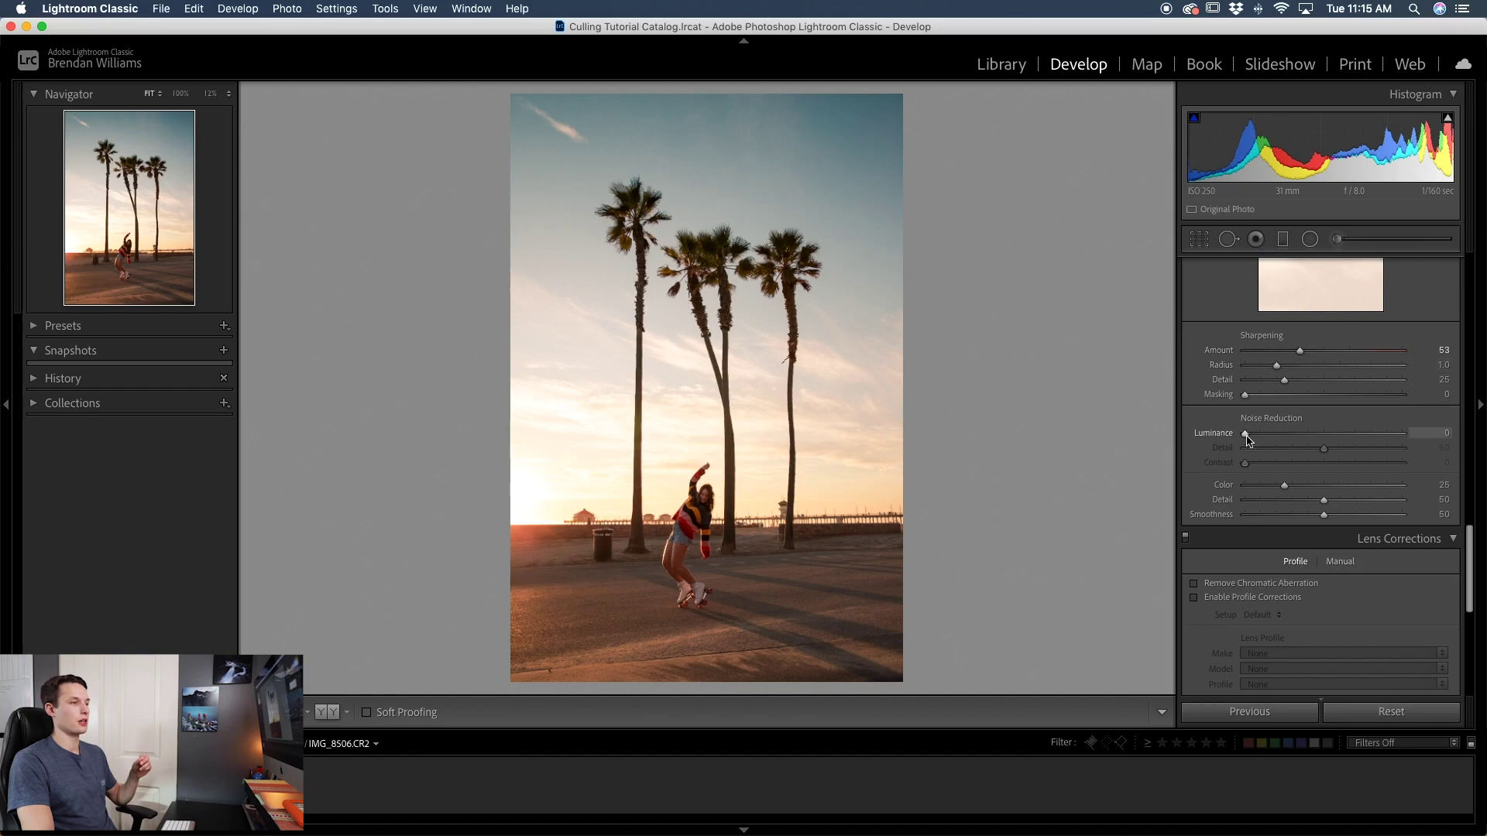
drag(1245, 434, 1259, 437)
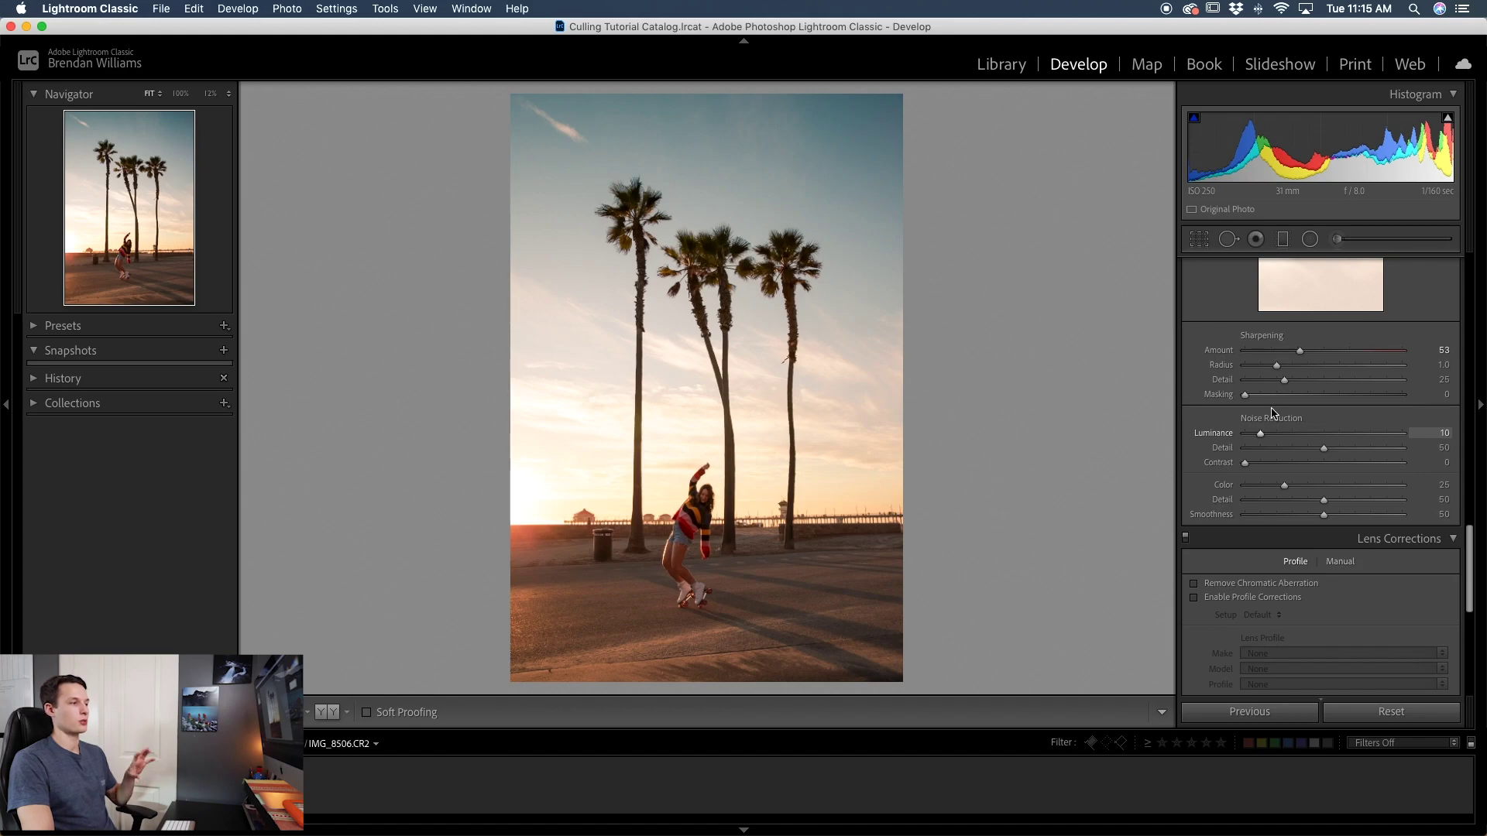
Step: Enable Remove Chromatic Aberration in Lens Corrections
scroll(1272, 412, up, 1)
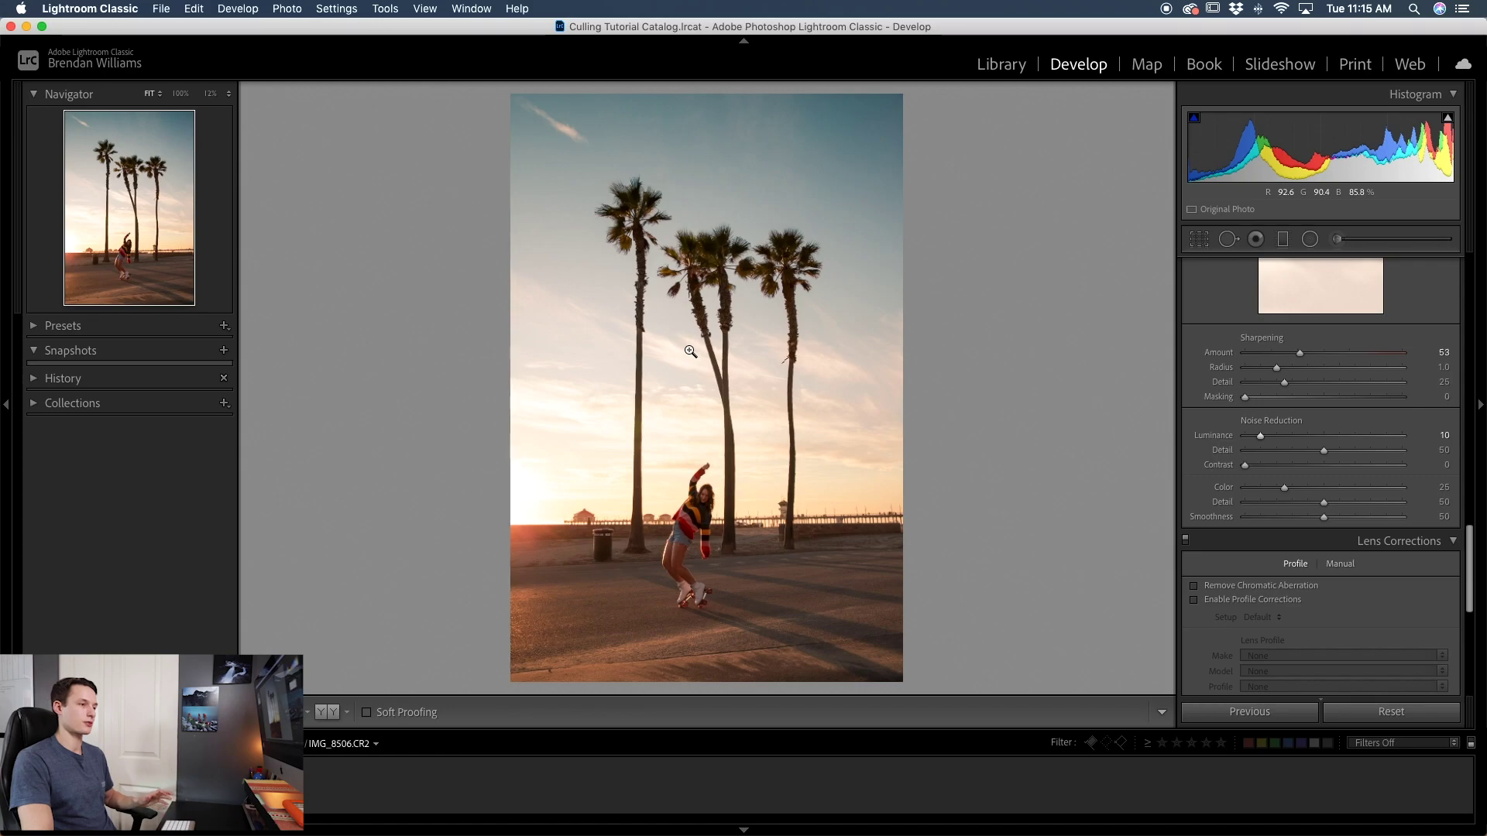
scroll(1208, 557, down, 3)
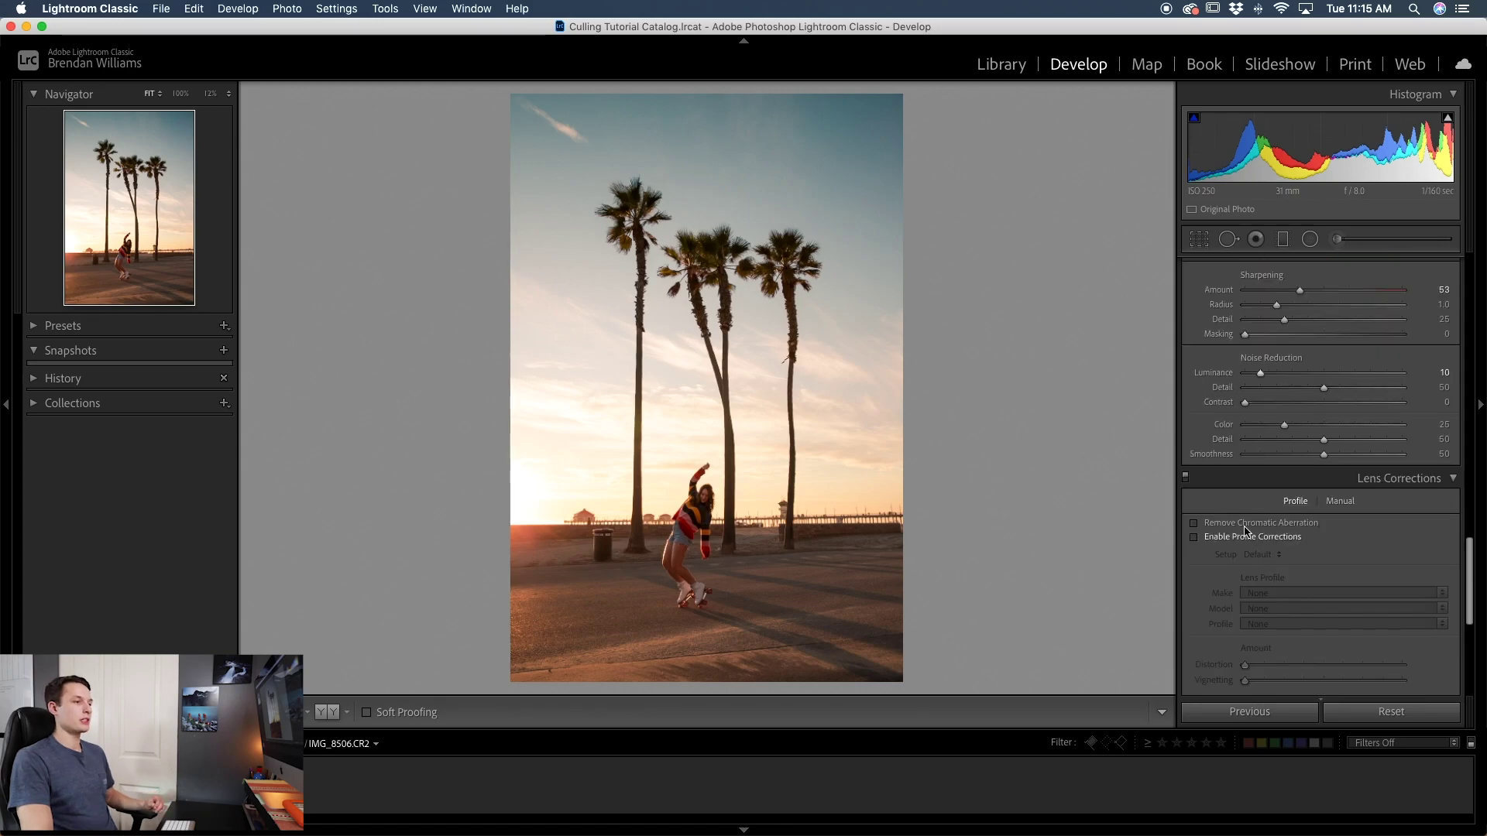
click(1194, 523)
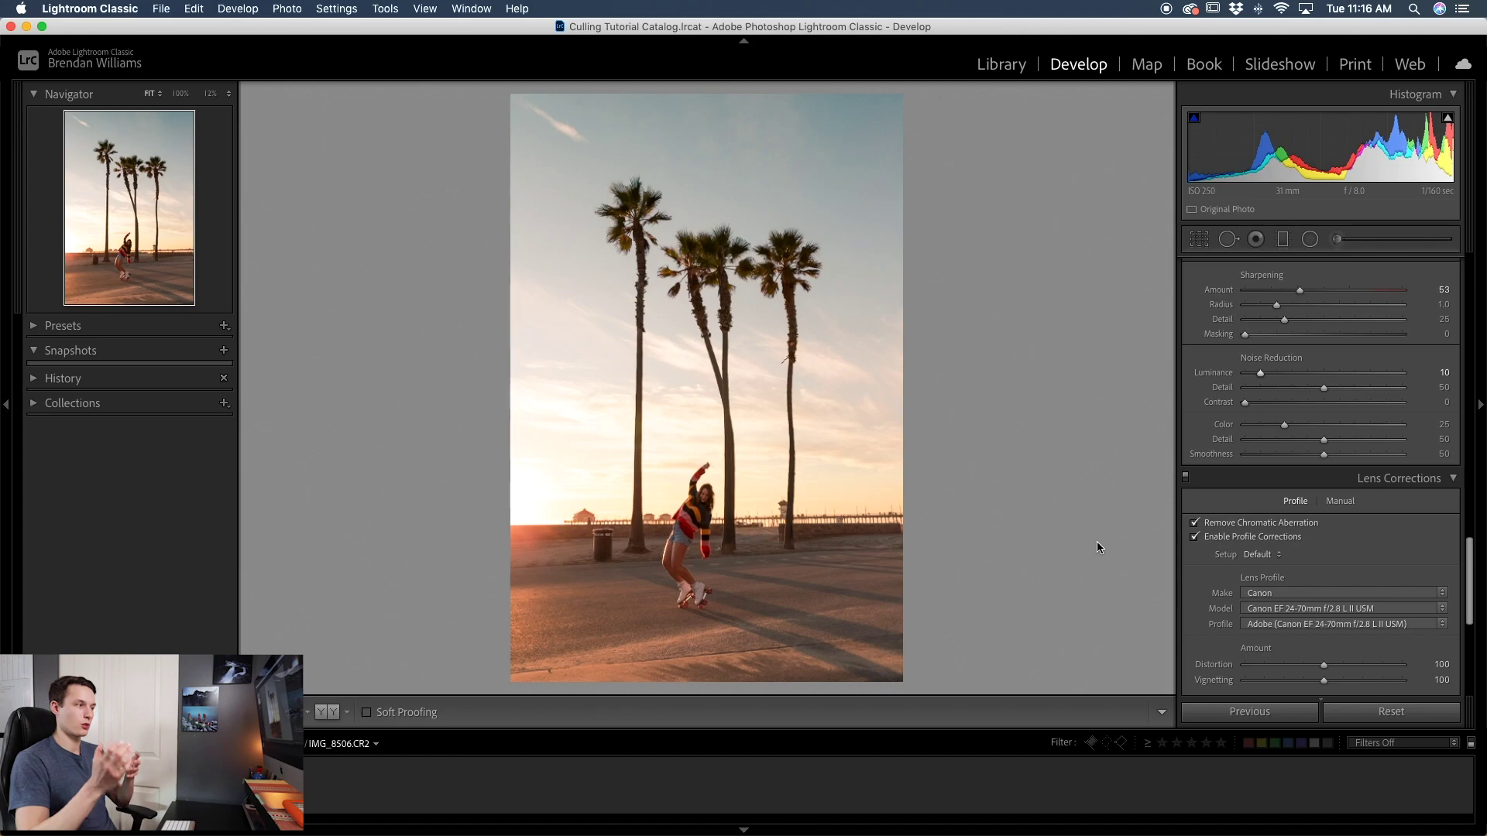
scroll(1239, 504, down, 1)
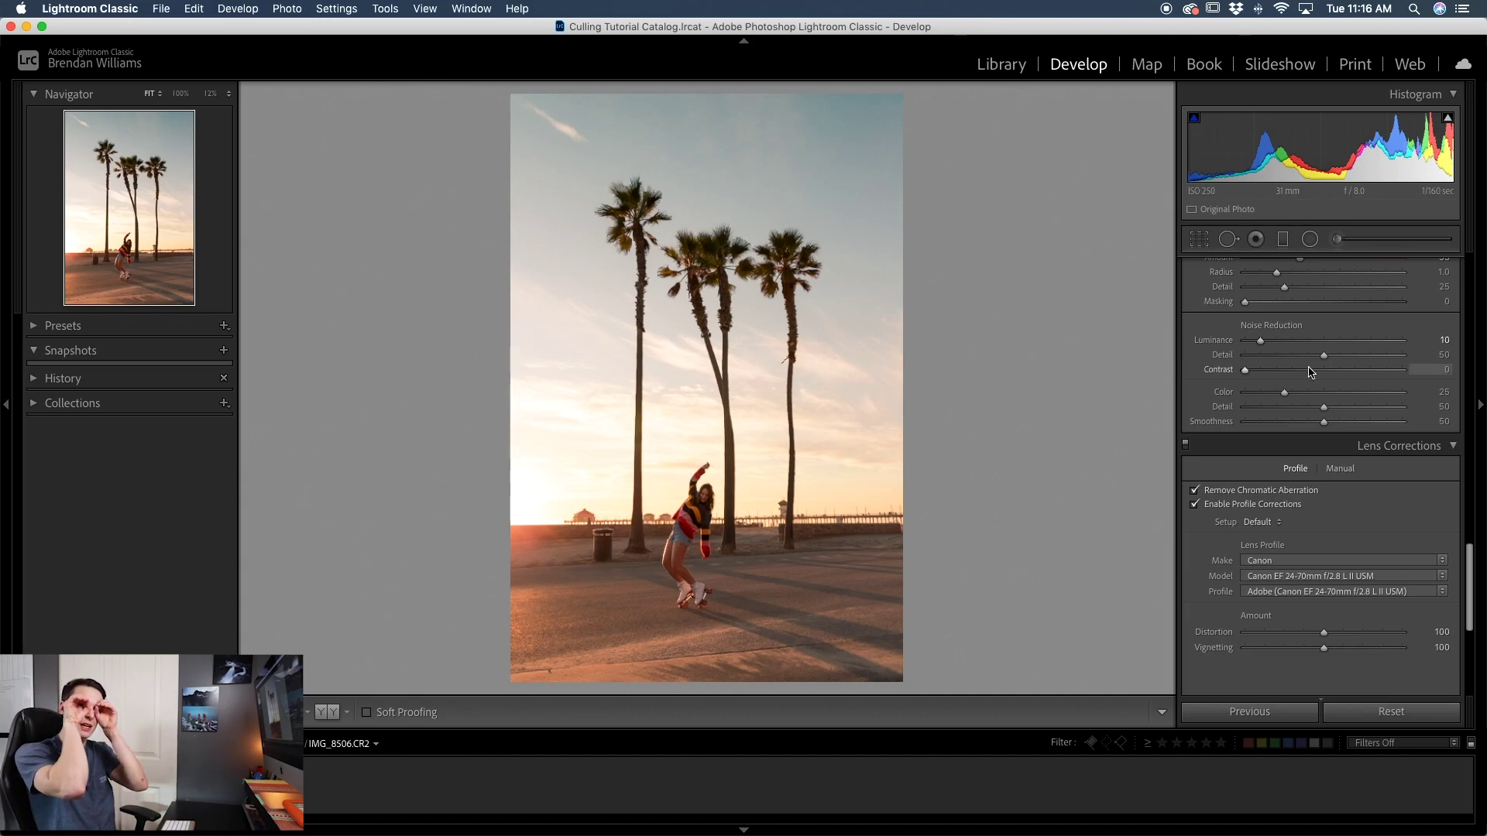
scroll(1309, 372, down, 10)
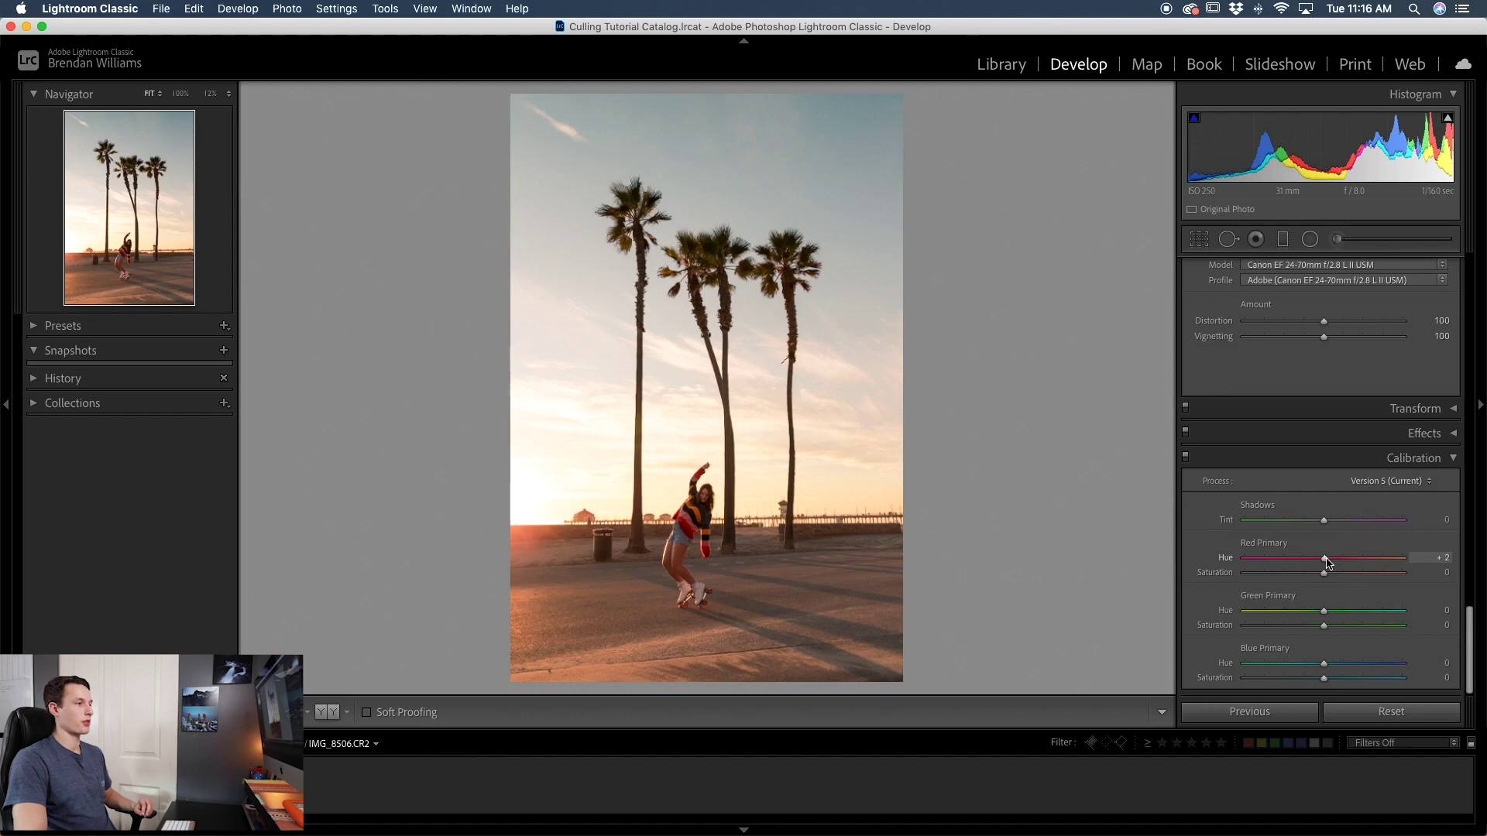
Step: In Calibration, set Red Primary Hue +11, Red Saturation −9, Green Hue +1 and Blue Saturation +4
mouse_move(1326, 561)
mouse_down()
mouse_move(1304, 561)
mouse_move(1335, 561)
mouse_up()
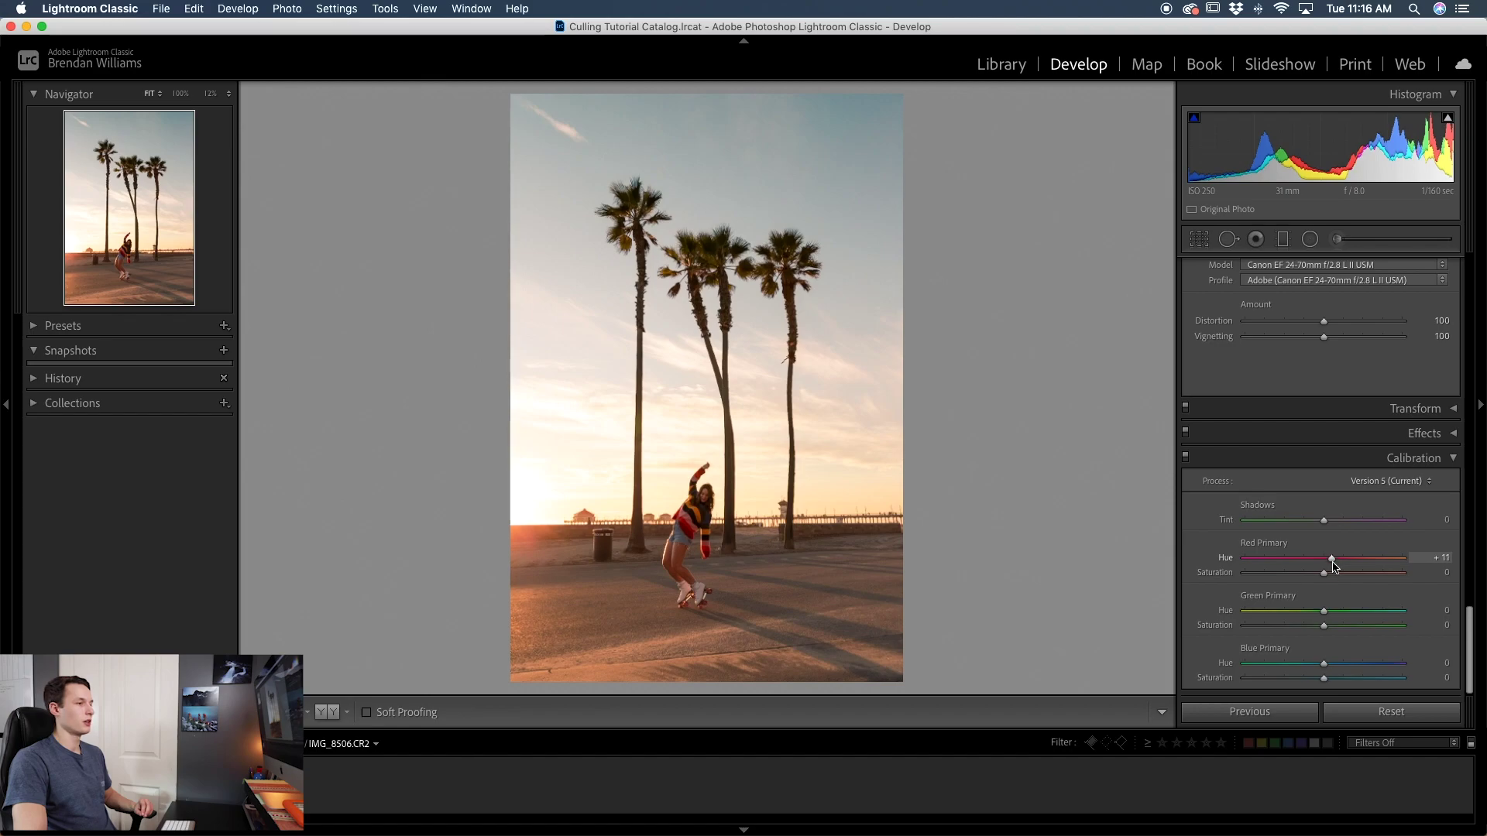
drag(1324, 573, 1335, 615)
drag(1333, 611, 1320, 612)
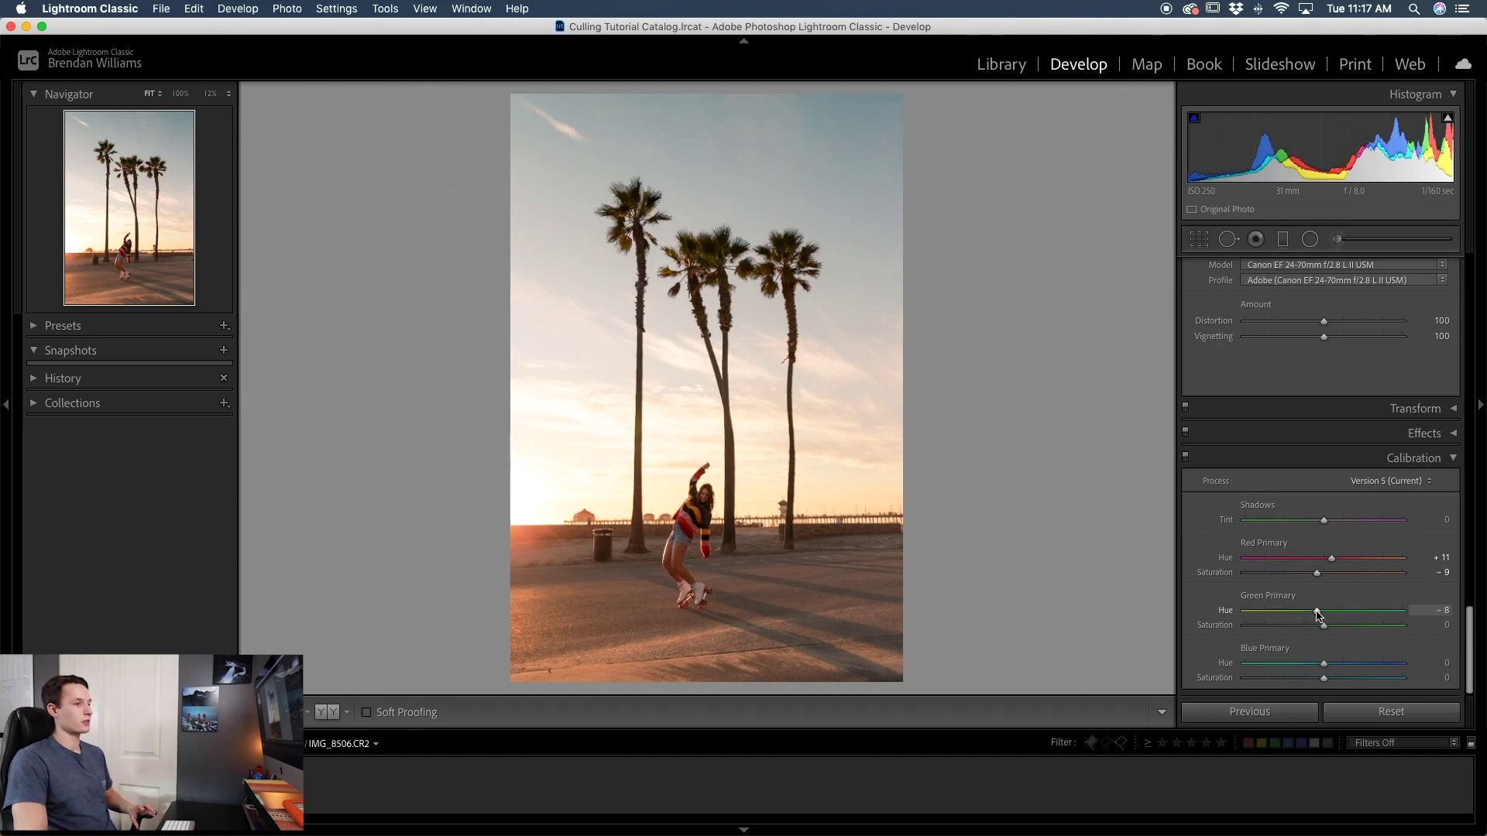
drag(1321, 612, 1324, 612)
drag(1324, 678, 1327, 678)
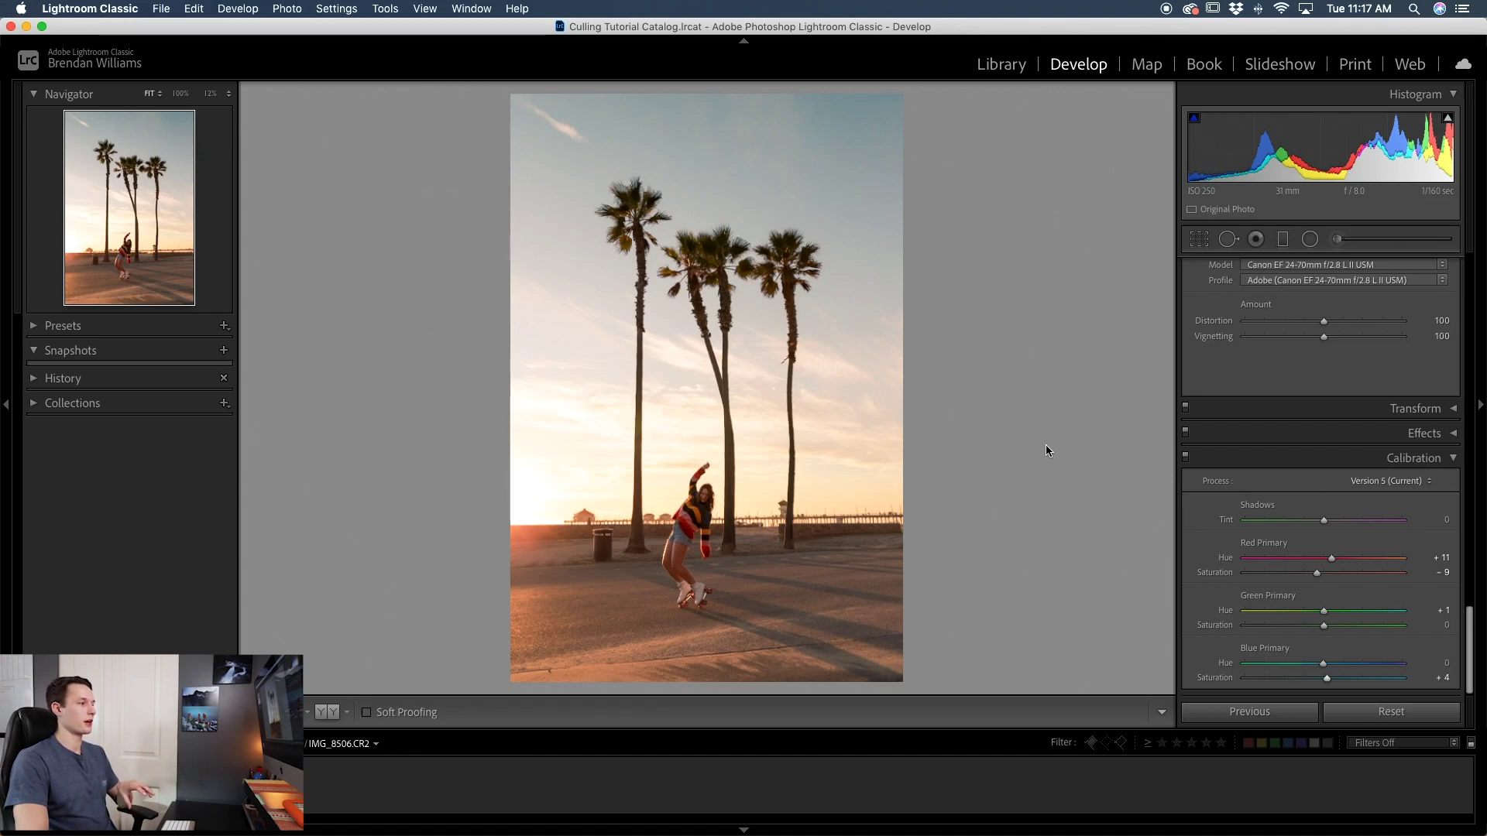
Step: Compare the original and edited photo side by side, then return to the edited-only view and open the File menu
click(325, 715)
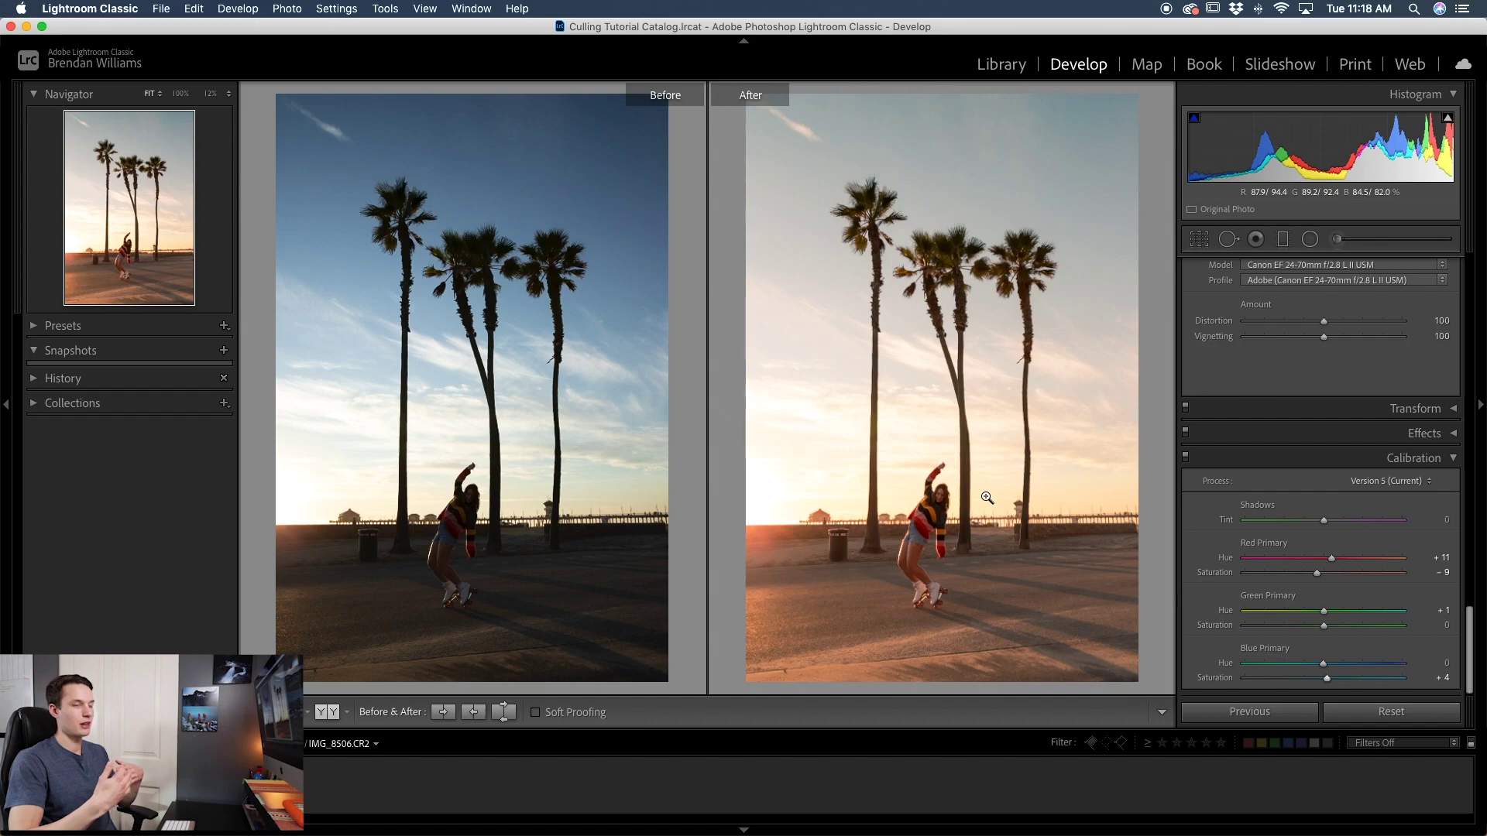
key(y)
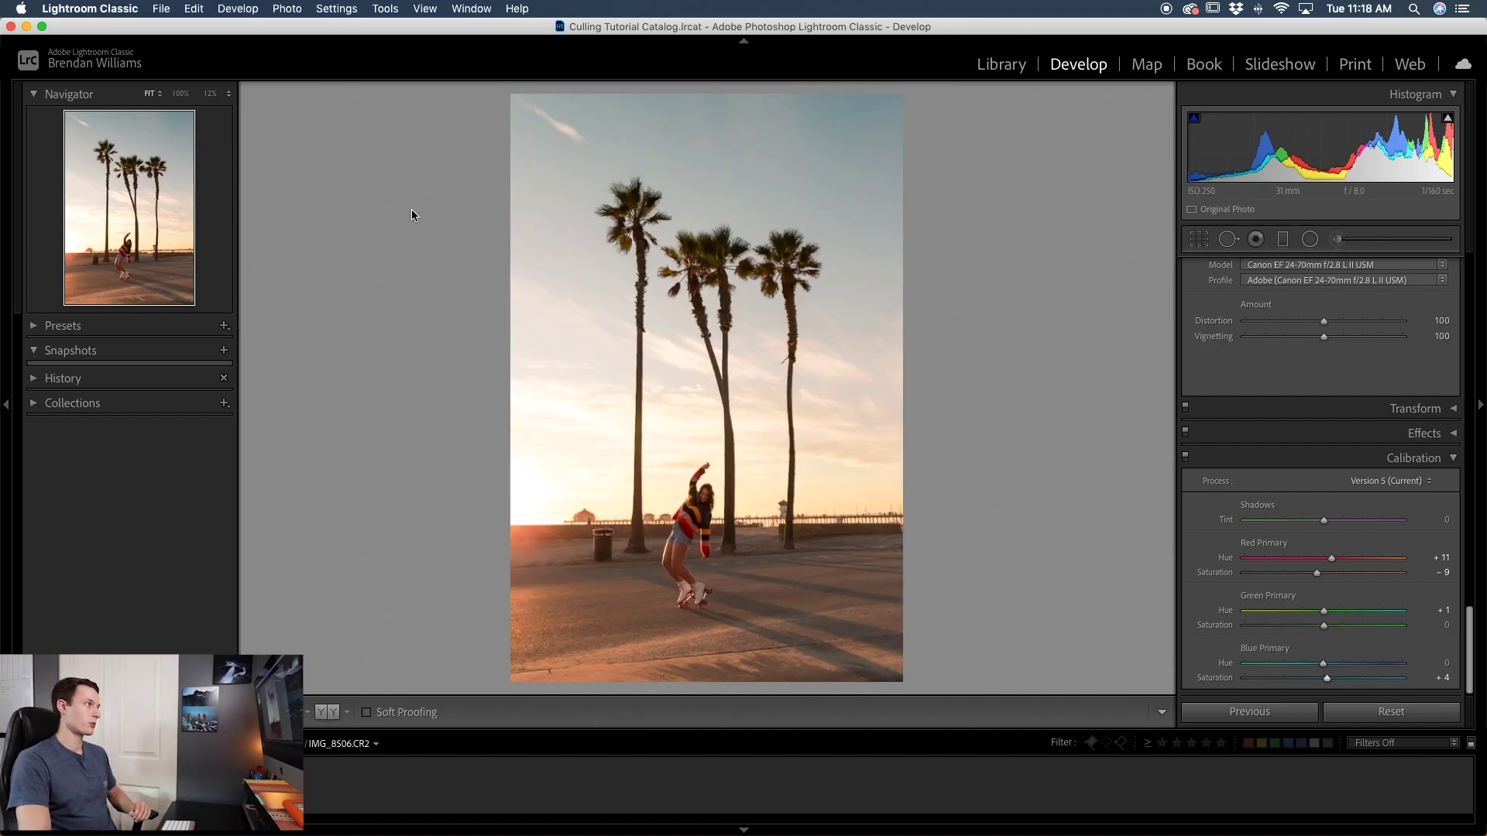
click(167, 12)
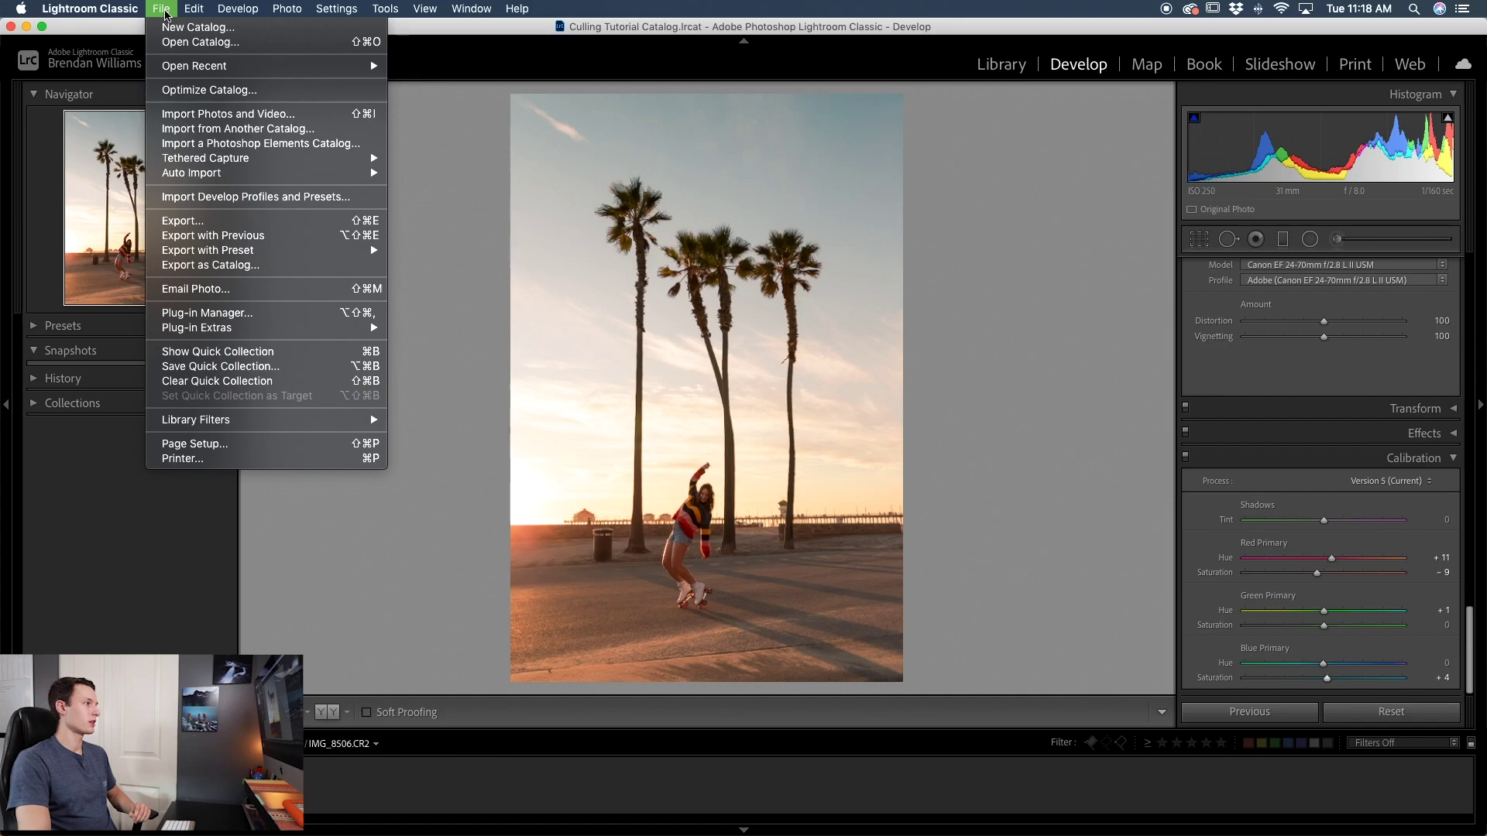
Step: Choose Export… to open the Export One File dialog, set for a quality-100 sRGB JPEG to the Desktop
click(230, 224)
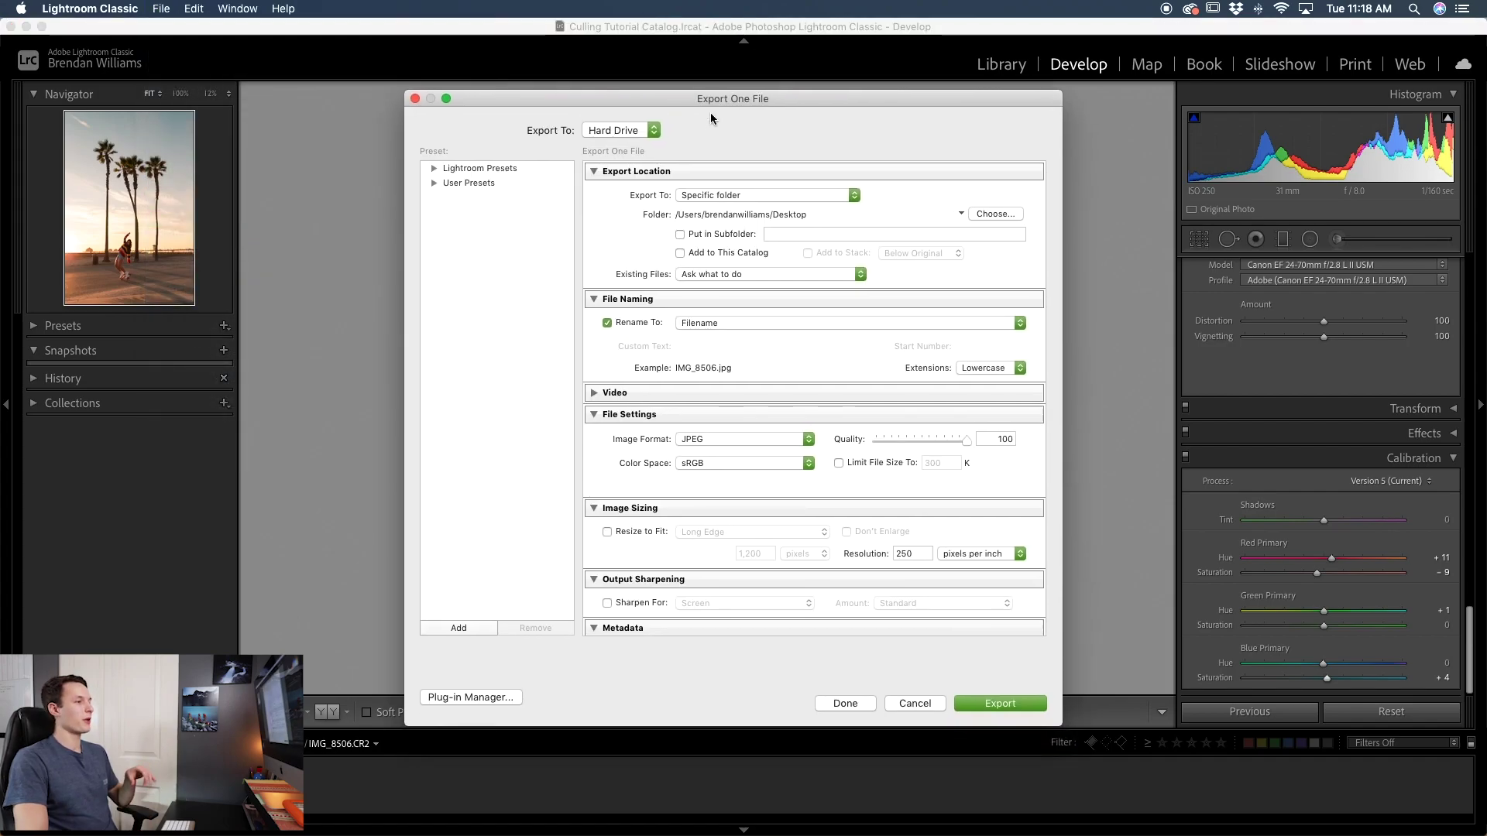